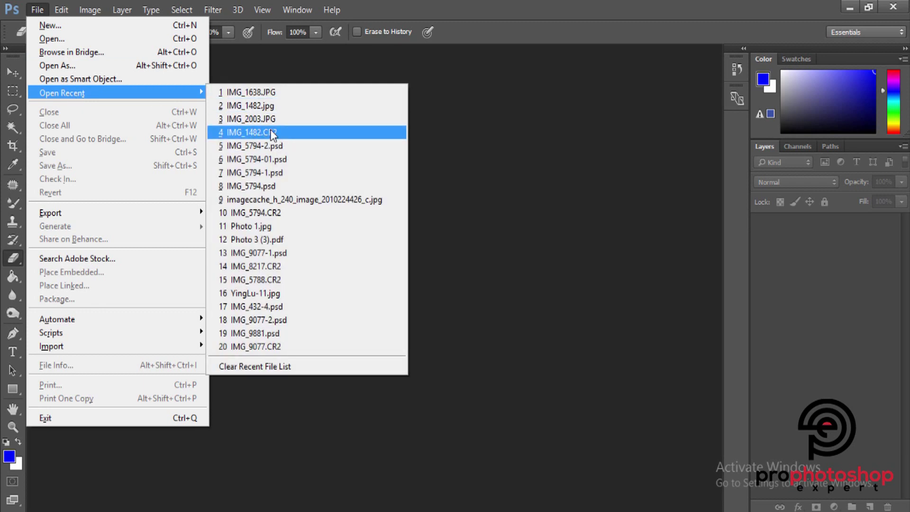
# Open the recently used photo IMG_2003.JPG.
pyautogui.click(264, 118)
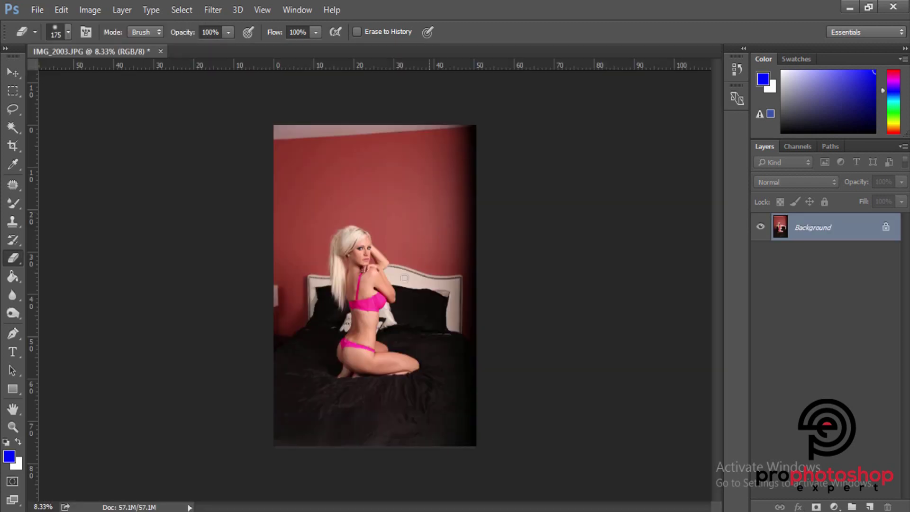
pyautogui.click(17, 428)
pyautogui.click(410, 325)
pyautogui.click(410, 325)
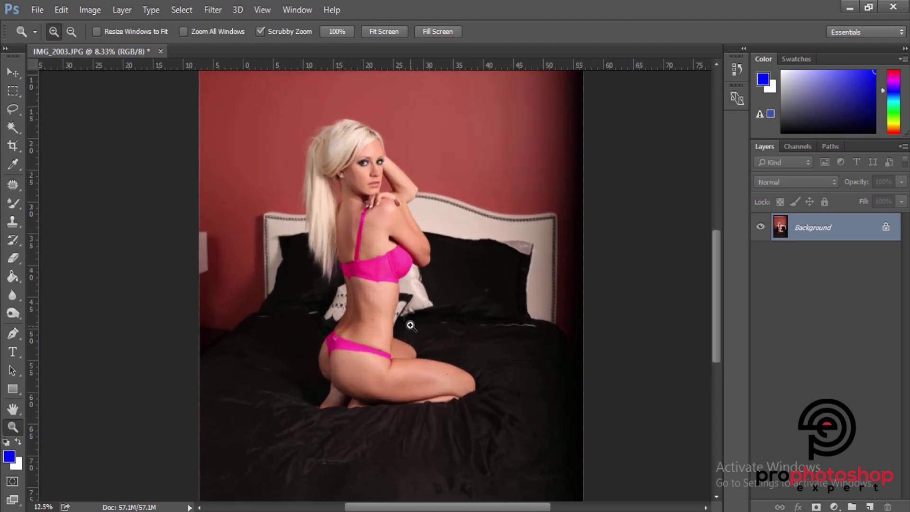
pyautogui.click(410, 325)
pyautogui.scroll(-3, 410, 325)
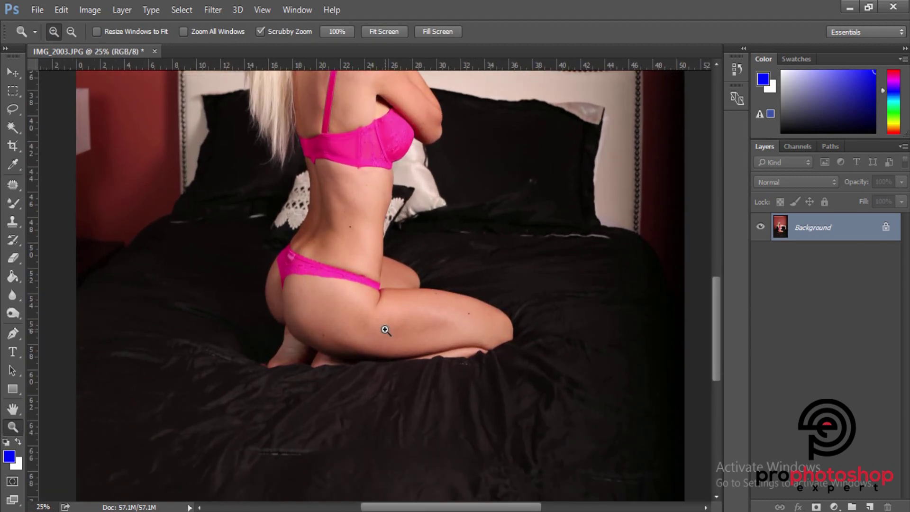
pyautogui.keyDown('alt'); pyautogui.click(384, 330); pyautogui.keyUp('alt')
pyautogui.keyDown('alt'); pyautogui.click(385, 329); pyautogui.keyUp('alt')
# Duplicate the Background layer and open the Liquify filter on the copy.
pyautogui.hotkey('ctrl', 'j')
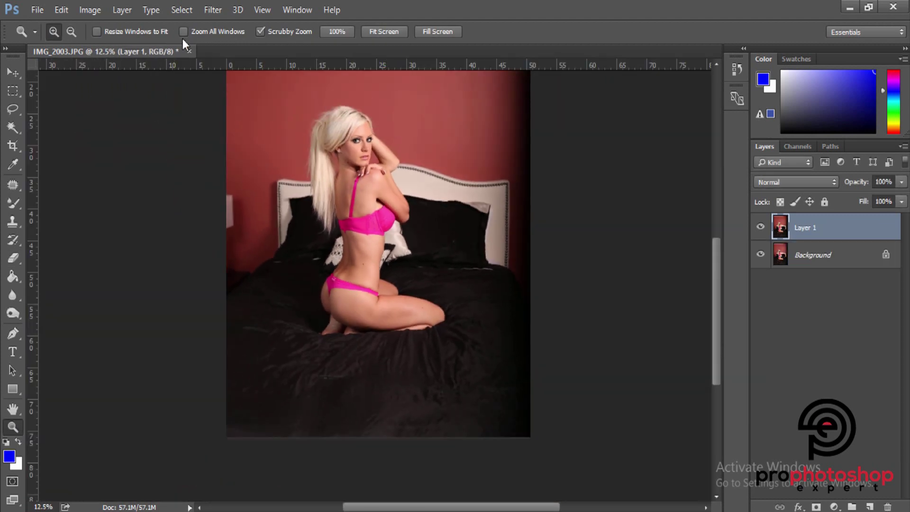
pyautogui.click(214, 10)
pyautogui.click(230, 118)
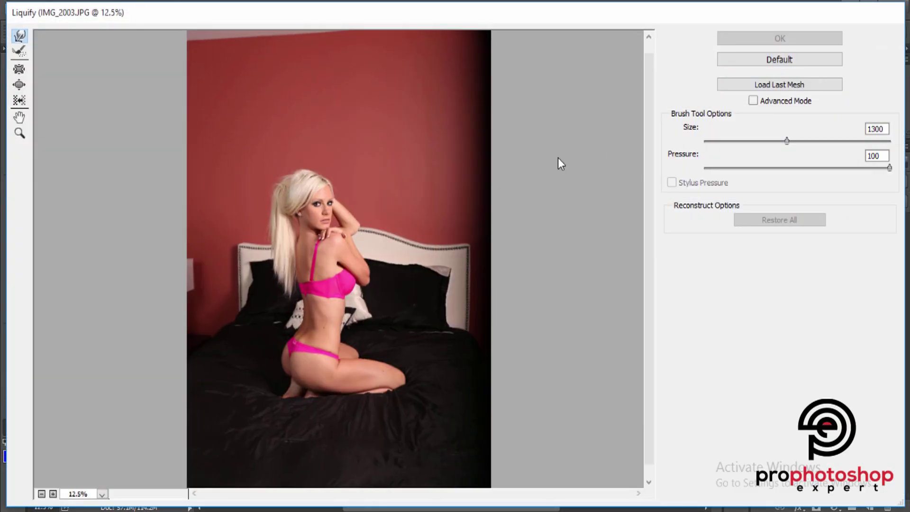
# Set the Forward Warp brush size to 400 and nudge the lower hip contour slightly upward.
pyautogui.hotkey('ctrl', '+')
pyautogui.hotkey('ctrl', '+')
pyautogui.scroll(-5, 558, 158)
pyautogui.hotkey('ctrl', '+')
pyautogui.press('[')
pyautogui.press('[')
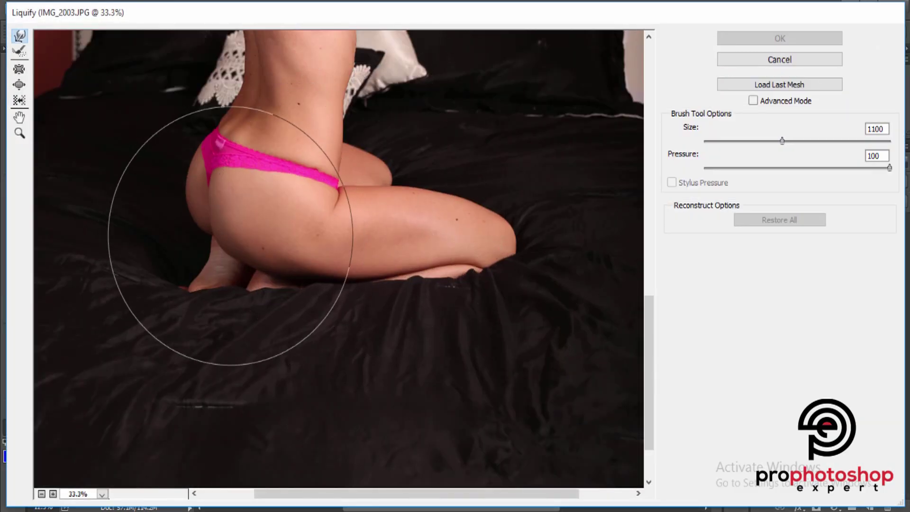
pyautogui.press('[')
pyautogui.press('[')
pyautogui.press('[')
pyautogui.press('[')
pyautogui.press('[')
pyautogui.press('[')
pyautogui.press('[')
pyautogui.moveTo(229, 240); pyautogui.dragTo(229, 223)
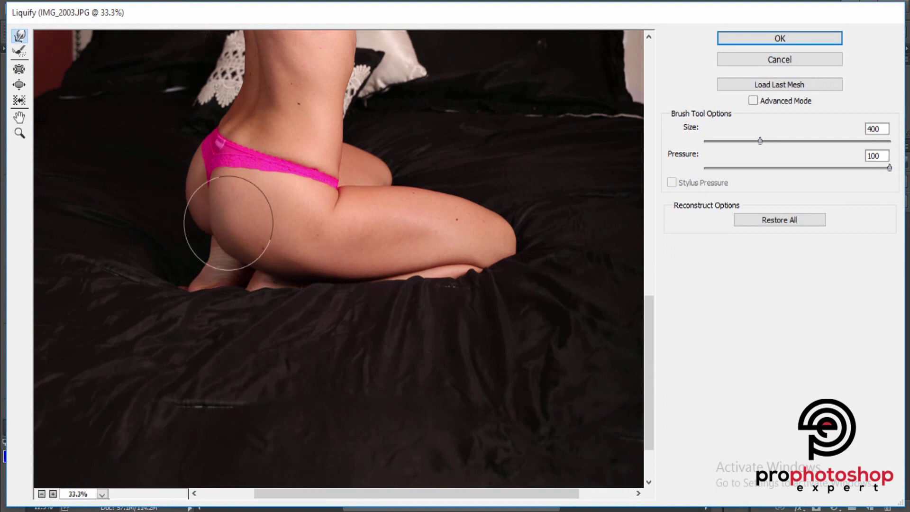
# Push the rear hip contour slightly outward with Forward Warp, using brush sizes 600 and 400.
pyautogui.press(']')
pyautogui.press(']')
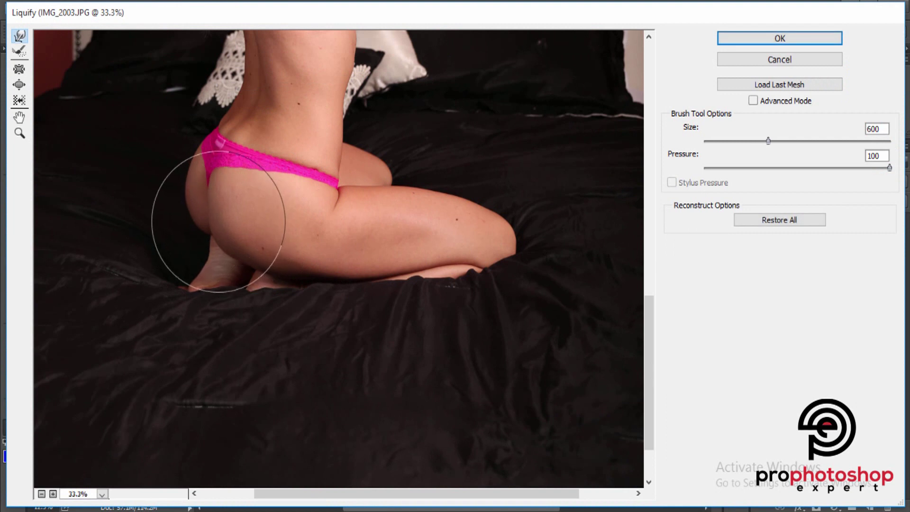
pyautogui.press('[')
pyautogui.press('[')
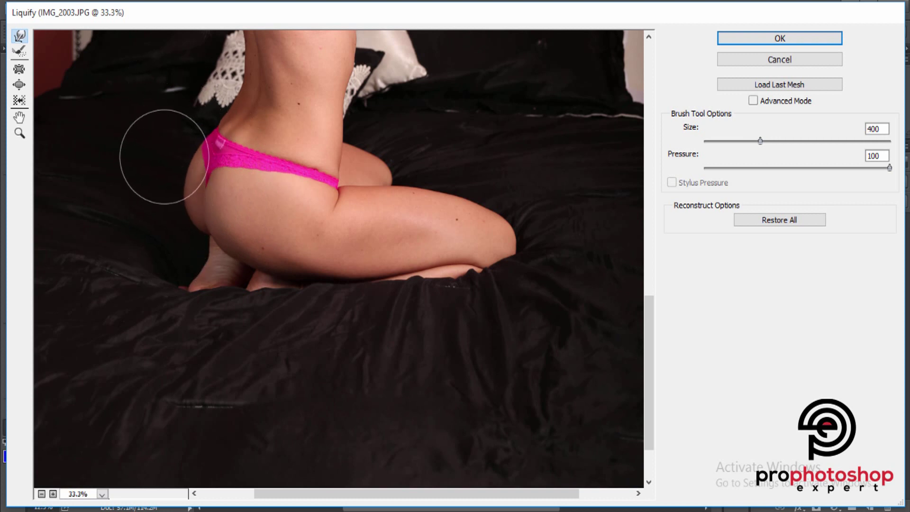
pyautogui.press('[')
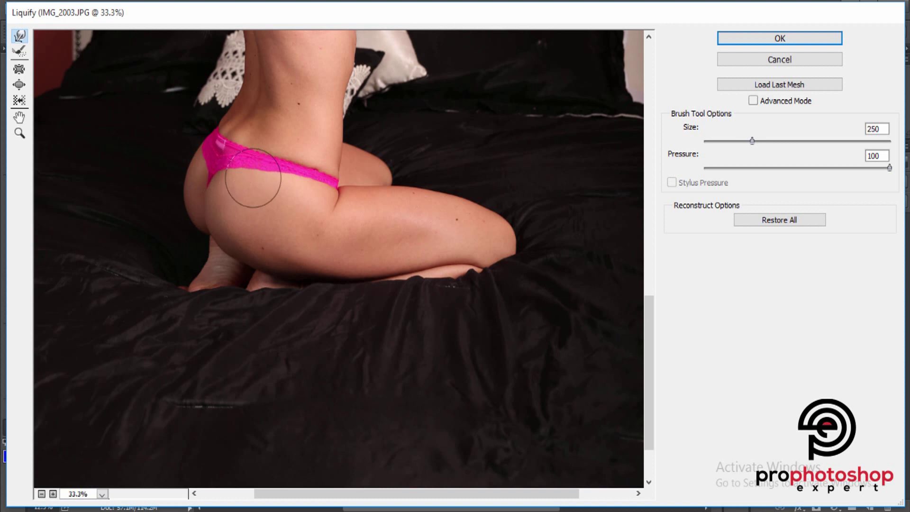
# Refine the hip area below the waistband with Forward Warp, using brush sizes 500 and 400.
pyautogui.press(']')
pyautogui.press(']')
pyautogui.press(']')
pyautogui.press(']')
pyautogui.press(']')
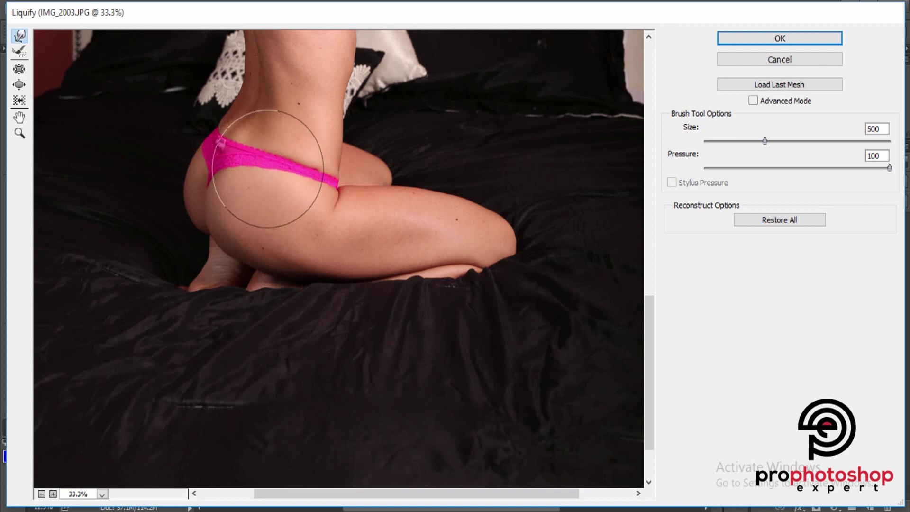
pyautogui.press('[')
pyautogui.press('[')
pyautogui.press('[')
pyautogui.press('[')
pyautogui.press('[')
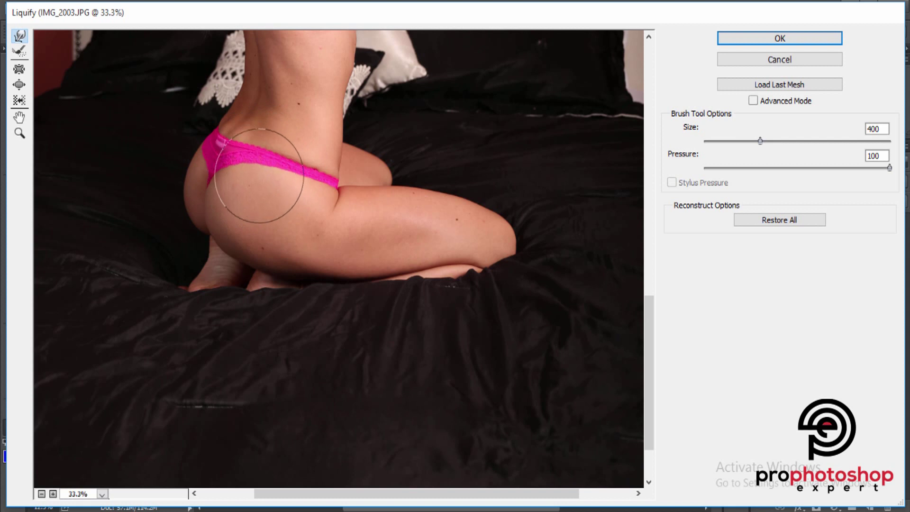
# Refine the lower back curve above the waistband with Forward Warp at brush sizes 250 and 400.
pyautogui.scroll(3, 247, 209)
pyautogui.press('[')
pyautogui.press('[')
pyautogui.press('[')
pyautogui.press('[')
pyautogui.press('[')
pyautogui.press('[')
pyautogui.press('[')
pyautogui.press('[')
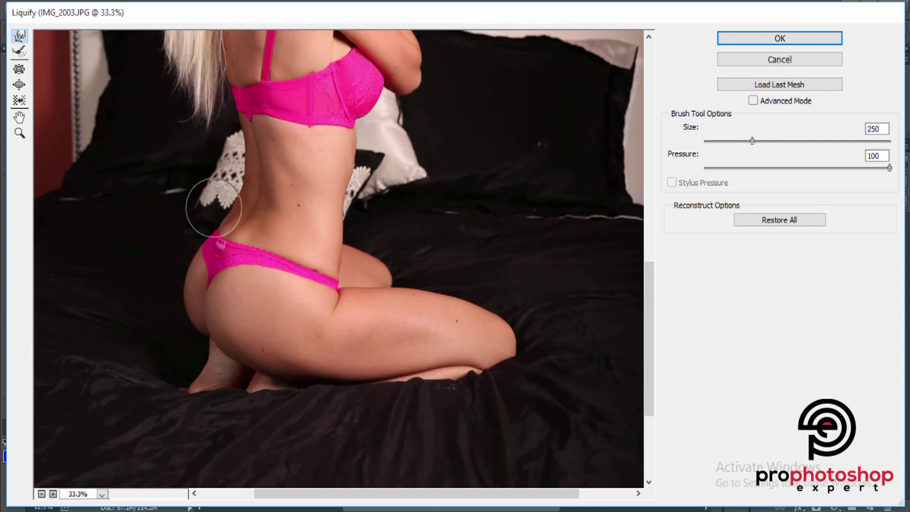
pyautogui.press(']')
pyautogui.press(']')
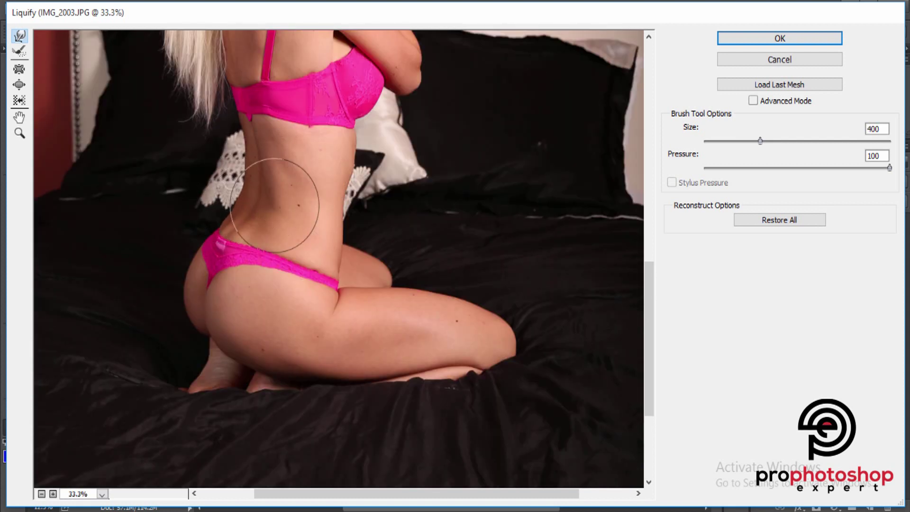
# Enlarge the Forward Warp brush to 1400 and pull the lower hip and feet area slightly downward.
pyautogui.scroll(-3, 274, 219)
pyautogui.press(']')
pyautogui.press(']')
pyautogui.press(']')
pyautogui.press(']')
pyautogui.press(']')
pyautogui.press(']')
pyautogui.press(']')
pyautogui.press(']')
pyautogui.press(']')
pyautogui.press(']')
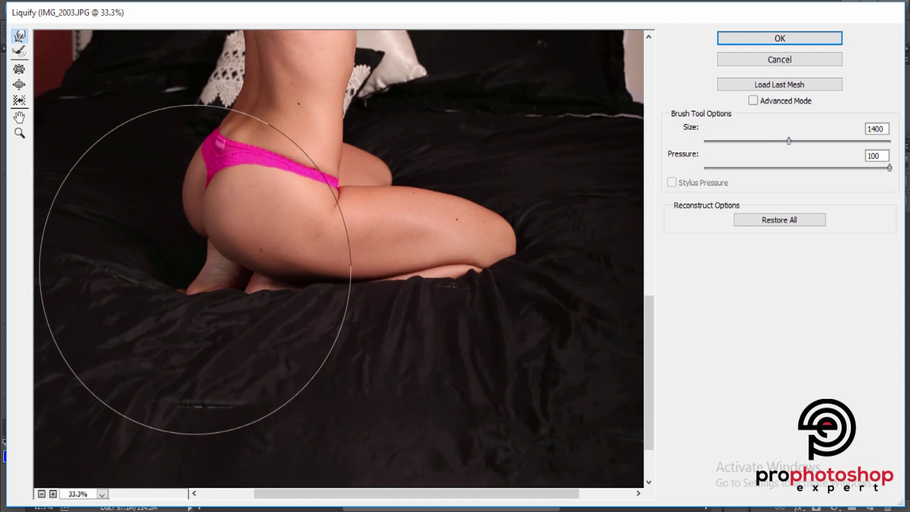
# Extend the lower hip and feet area further downward with Forward Warp at brush sizes 900, 800 and 400.
pyautogui.press('[')
pyautogui.press('[')
pyautogui.press('[')
pyautogui.press('[')
pyautogui.press('[')
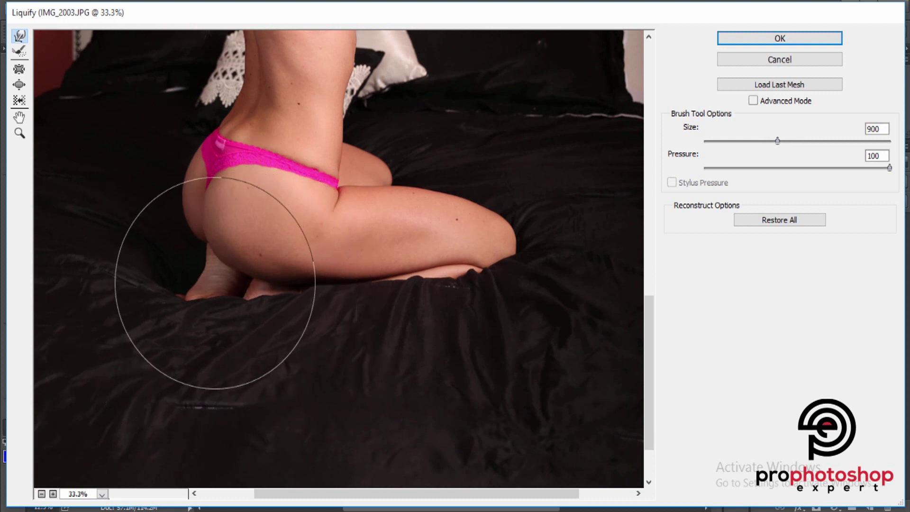
pyautogui.press('[')
pyautogui.press('[')
pyautogui.press('[')
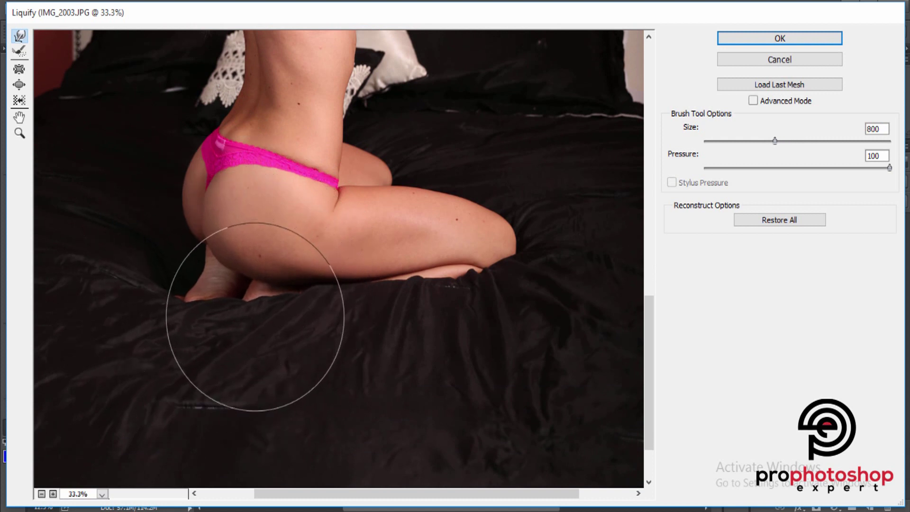
pyautogui.press(']')
pyautogui.press(']')
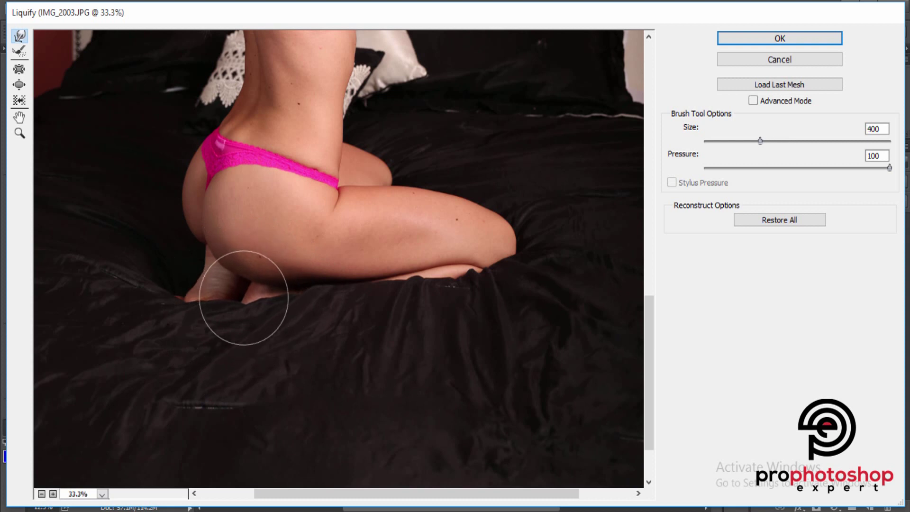
# Refine the upper thigh contour near the far knee with Forward Warp at brush sizes 200 and 500.
pyautogui.press('[')
pyautogui.press('[')
pyautogui.press('[')
pyautogui.press('[')
pyautogui.press('[')
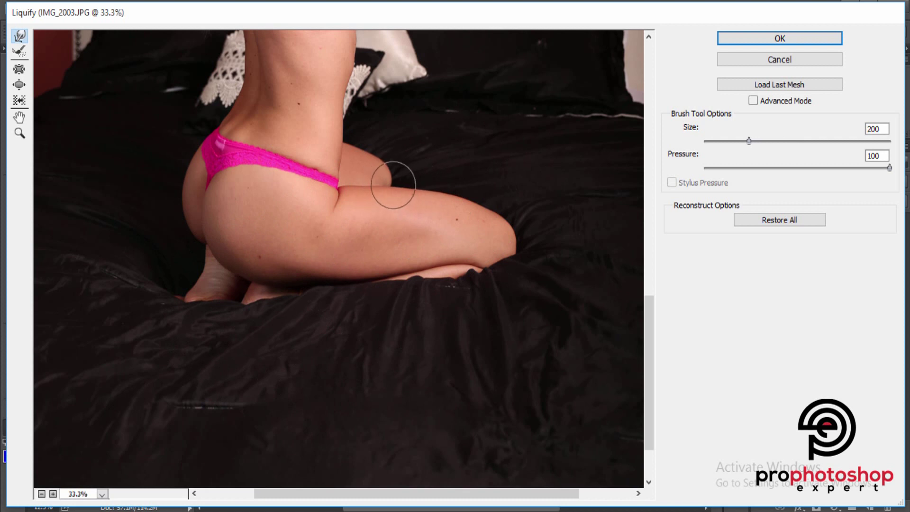
pyautogui.press(']')
pyautogui.press(']')
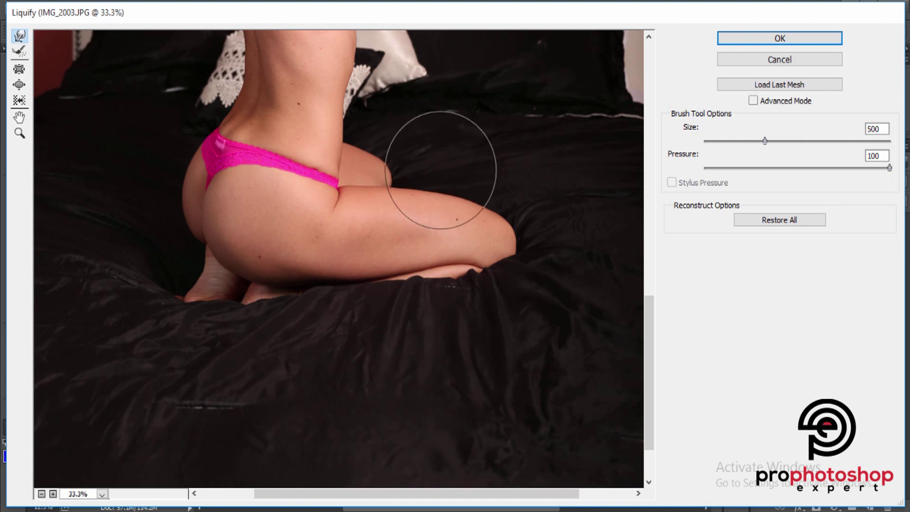
# Touch up the lower back contour beside the lace pillow with the Forward Warp brush at size 250.
pyautogui.scroll(3, 473, 171)
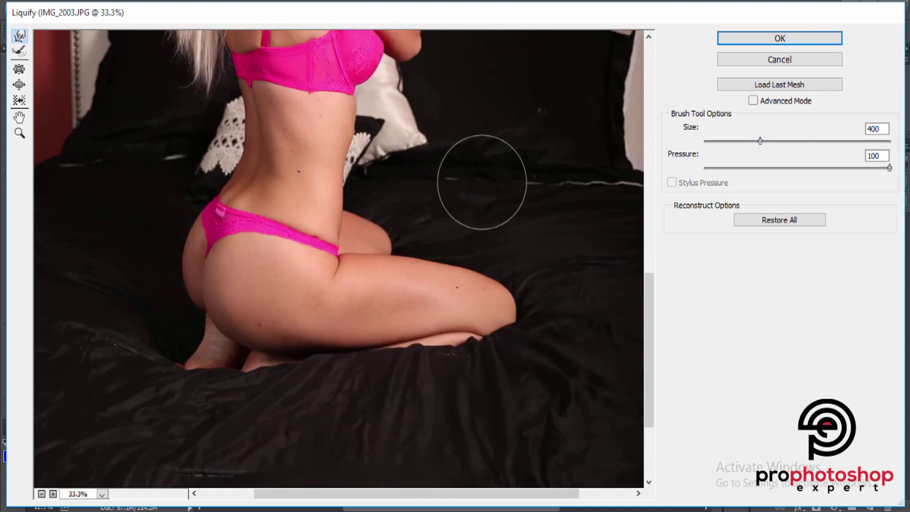
pyautogui.press('[')
pyautogui.press('[')
pyautogui.press('[')
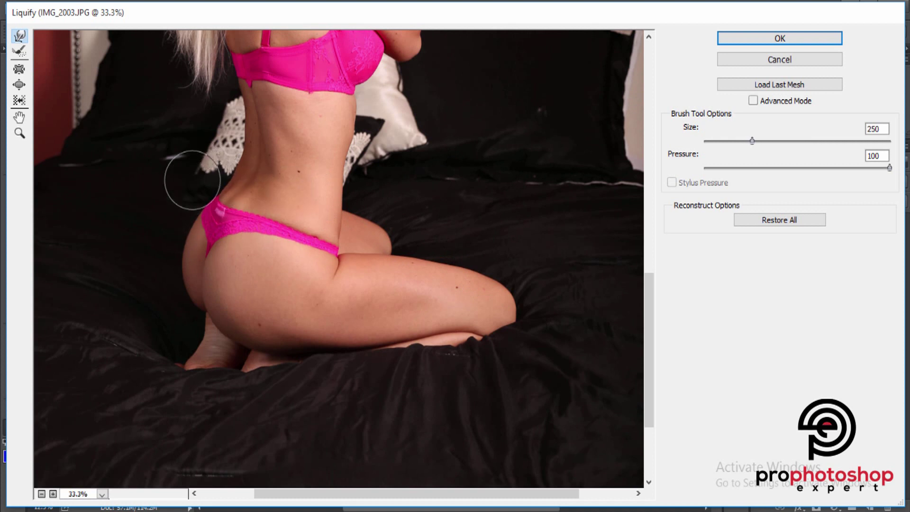
# Round out the rear hip contour with Forward Warp, using brush sizes 700 and 800.
pyautogui.press(']')
pyautogui.press(']')
pyautogui.press(']')
pyautogui.press(']')
pyautogui.press(']')
pyautogui.press(']')
pyautogui.scroll(-2, 233, 244)
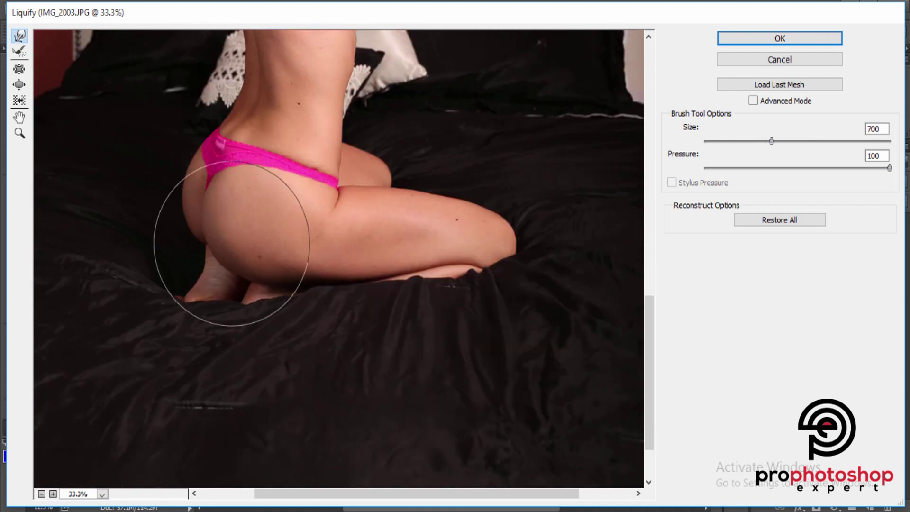
pyautogui.press(']')
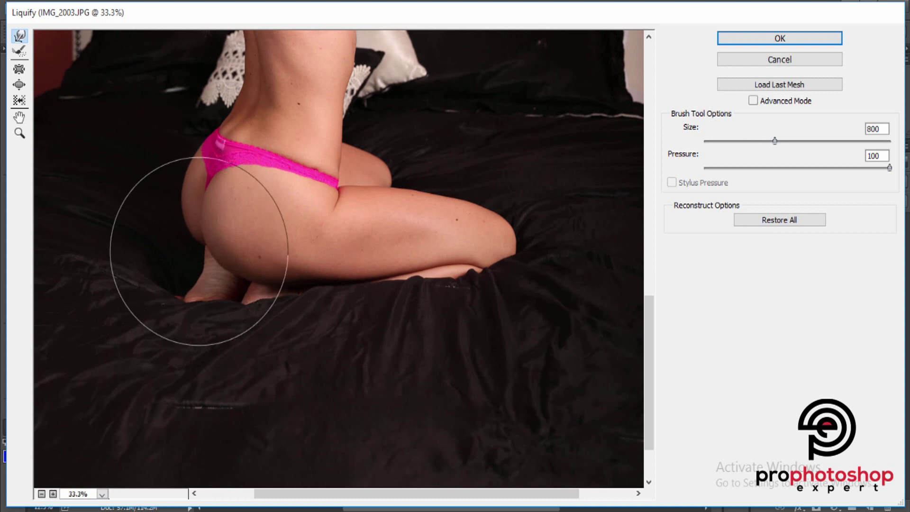
# Enlarge the Forward Warp brush to 1300 and push the whole rear hip area slightly outward.
pyautogui.press(']')
pyautogui.press(']')
pyautogui.press(']')
pyautogui.press(']')
pyautogui.press(']')
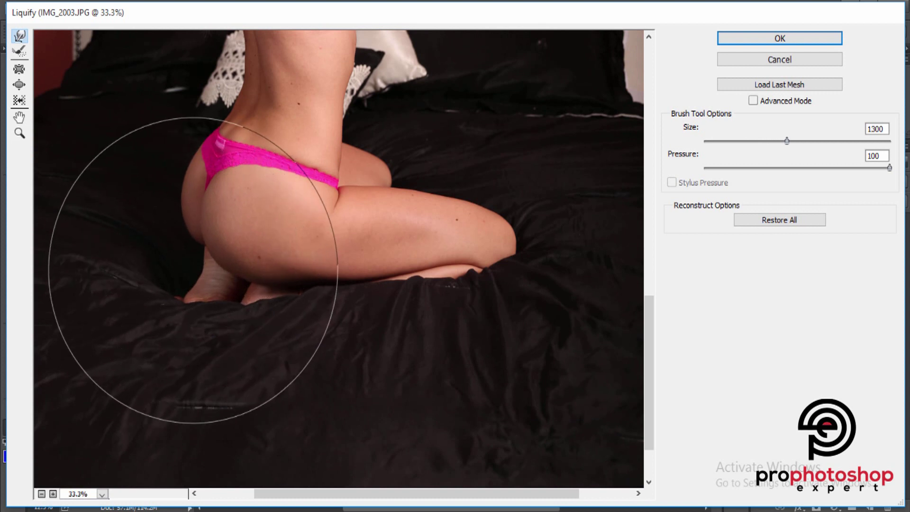
# Widen the rear hip and lower the feet with Forward Warp at brush sizes 900, 1200 and 1300.
pyautogui.press('[')
pyautogui.press('[')
pyautogui.press('[')
pyautogui.press('[')
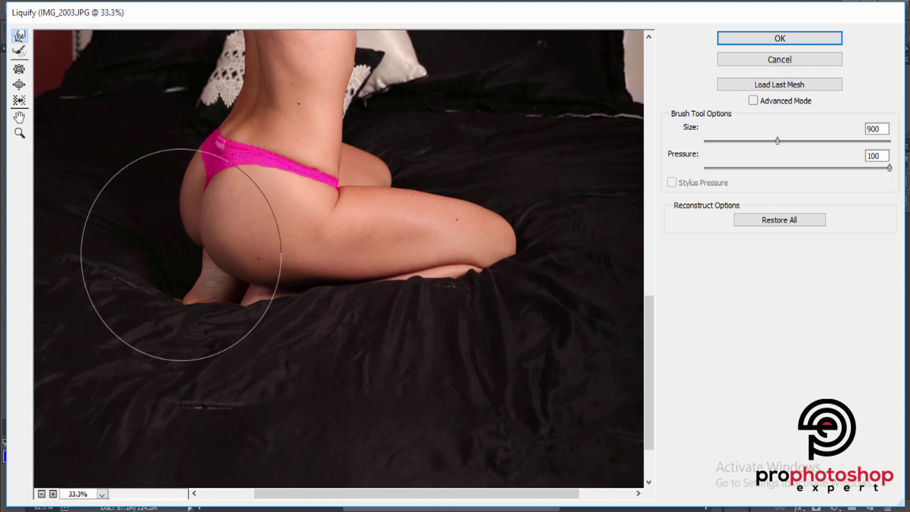
pyautogui.press(']')
pyautogui.press(']')
pyautogui.press(']')
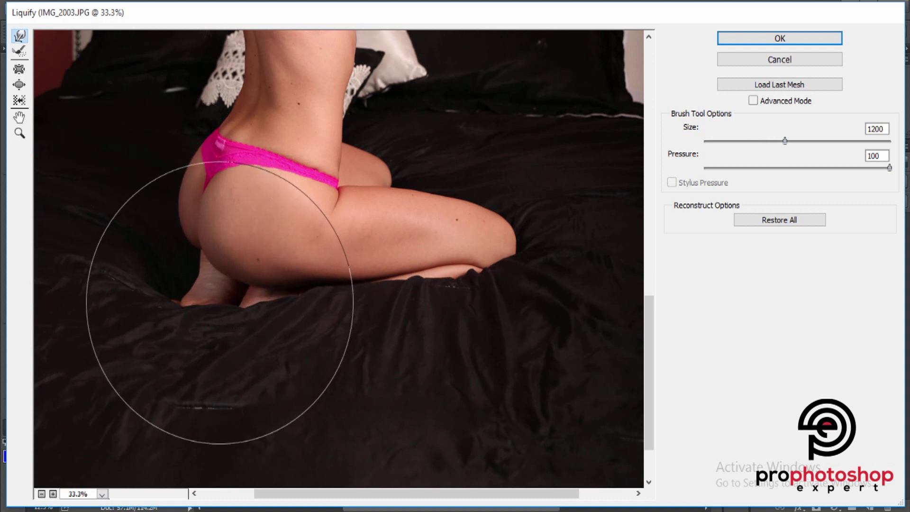
pyautogui.press(']')
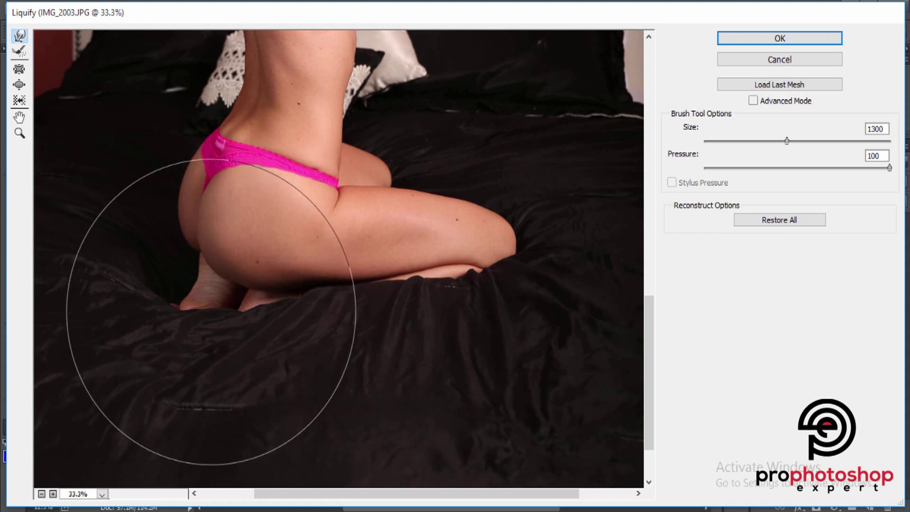
# Refine the front thigh and knee contours with Forward Warp, reducing the brush to 900 and 250.
pyautogui.press('[')
pyautogui.press('[')
pyautogui.press('[')
pyautogui.press('[')
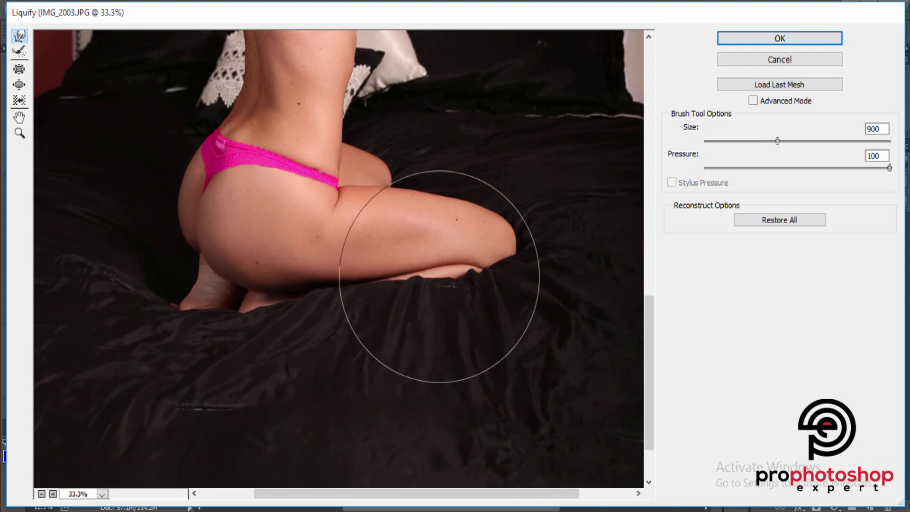
pyautogui.press('[')
pyautogui.press('[')
pyautogui.press('[')
pyautogui.press('[')
pyautogui.press('[')
pyautogui.press('[')
pyautogui.press('[')
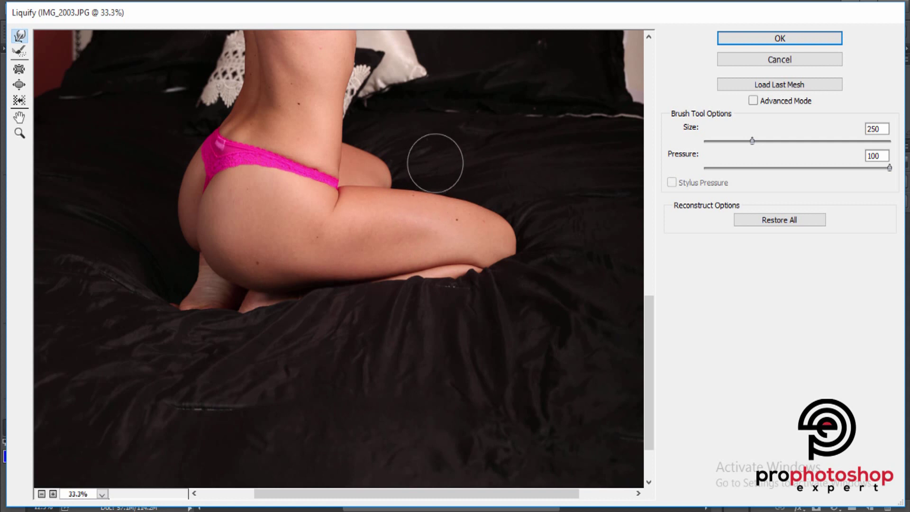
# Set the brush size to 900 and review the overall proportions of the reshaped figure.
pyautogui.press(']')
pyautogui.press(']')
pyautogui.press(']')
pyautogui.press(']')
pyautogui.press(']')
pyautogui.press(']')
pyautogui.press(']')
pyautogui.hotkey('ctrl', '-')
pyautogui.hotkey('ctrl', '-')
pyautogui.hotkey('ctrl', '-')
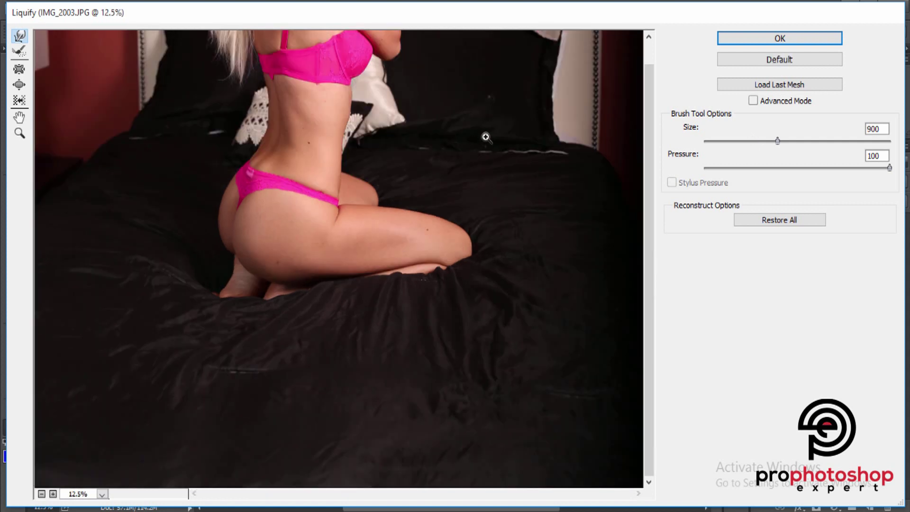
pyautogui.hotkey('ctrl', '+')
pyautogui.hotkey('ctrl', '+')
pyautogui.hotkey('ctrl', '+')
pyautogui.scroll(-5, 396, 189)
# Refine the rear hip contour and adjoining garment edge with Forward Warp at brush sizes 800, 400 and 300.
pyautogui.press('[')
pyautogui.press('[')
pyautogui.press('[')
pyautogui.press('[')
pyautogui.press('[')
pyautogui.press('[')
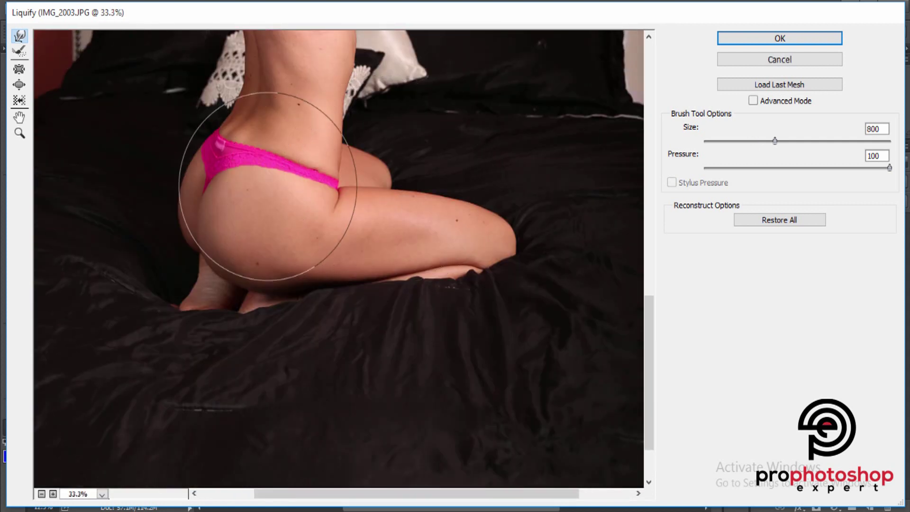
pyautogui.press(']')
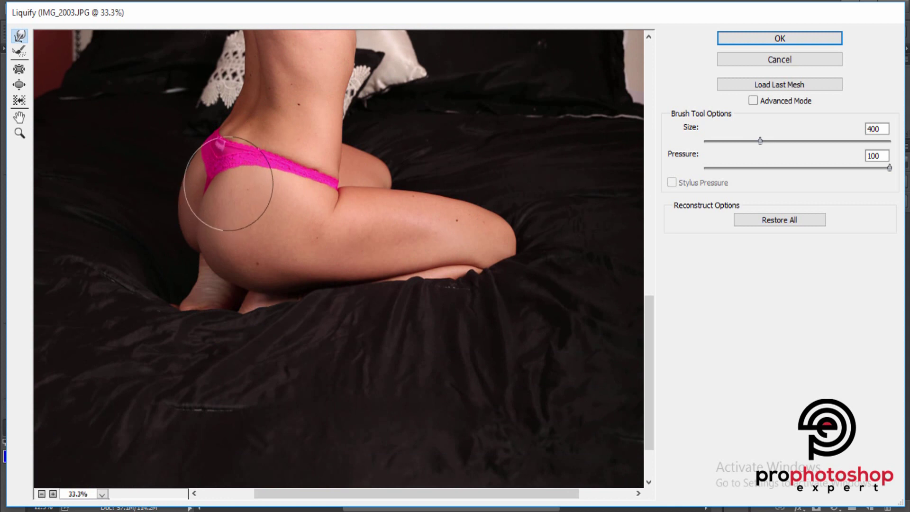
pyautogui.press('[')
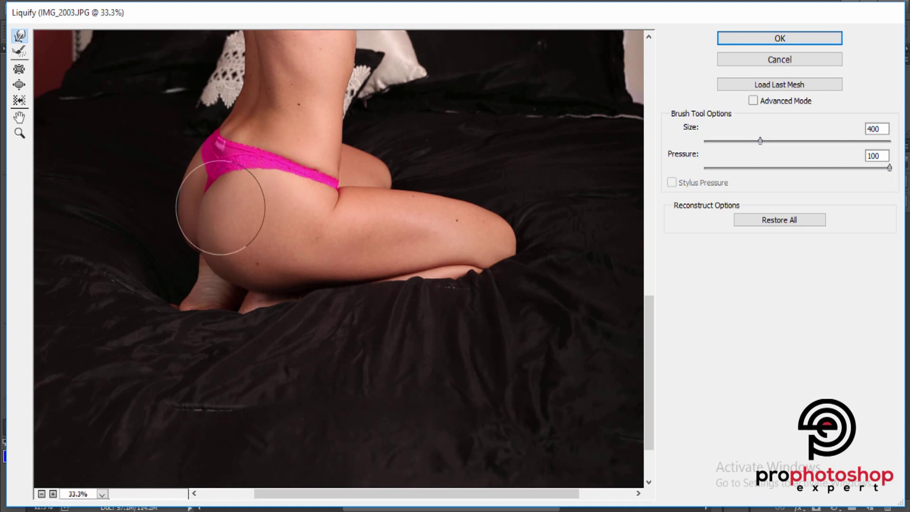
pyautogui.press('[')
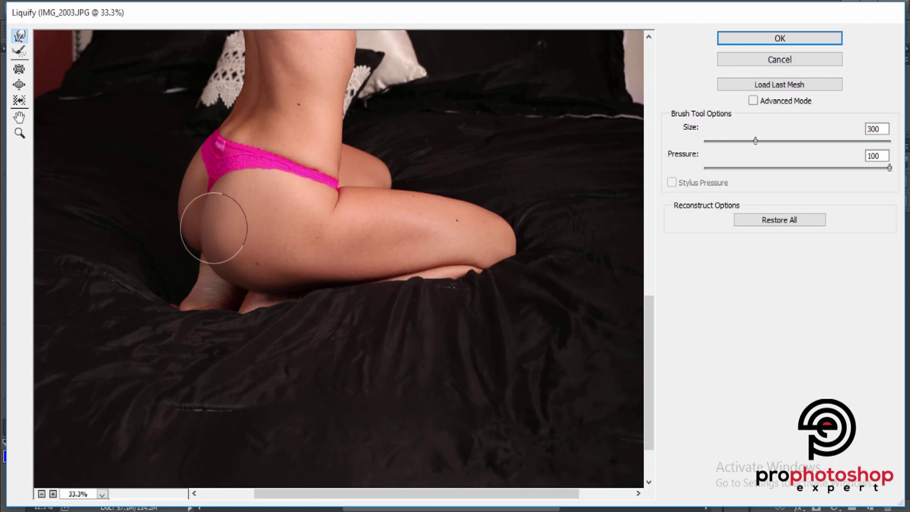
# Smooth the outer rear hip contour with Forward Warp at brush sizes 400 and 250.
pyautogui.press(']')
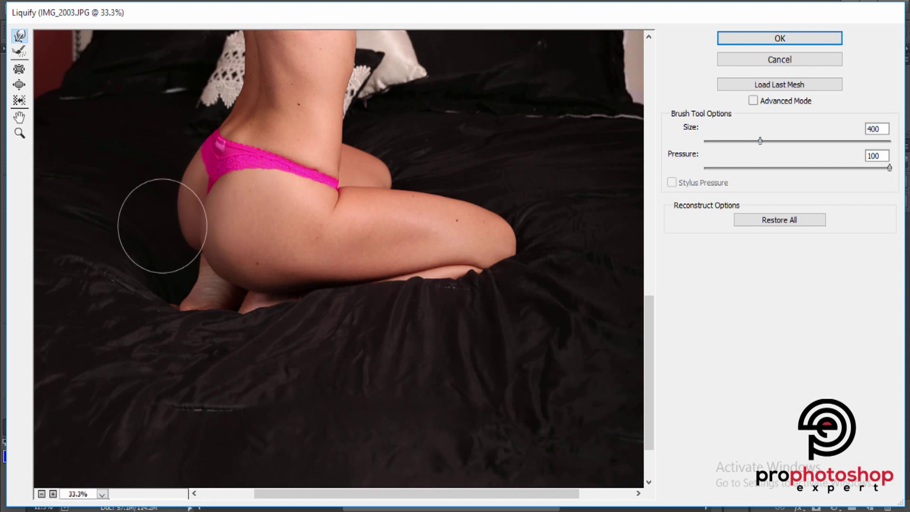
pyautogui.press('[')
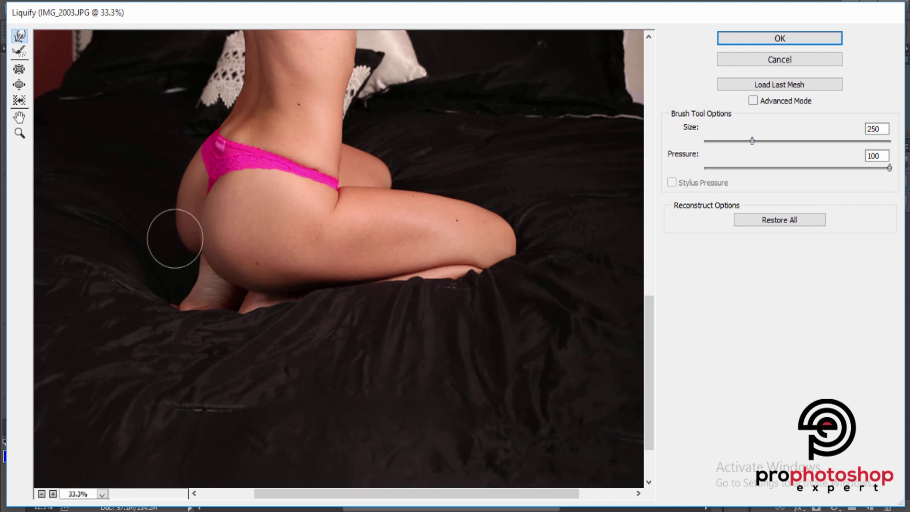
pyautogui.press(']')
pyautogui.press(']')
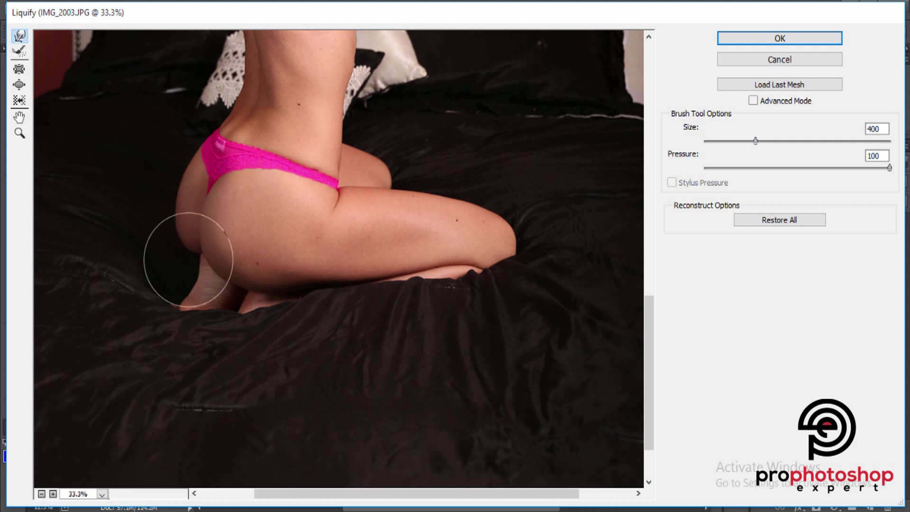
# Push the rear hip outward and the rear foot slightly down with Forward Warp at brush sizes 700, 600 and 500.
pyautogui.press(']')
pyautogui.press(']')
pyautogui.press(']')
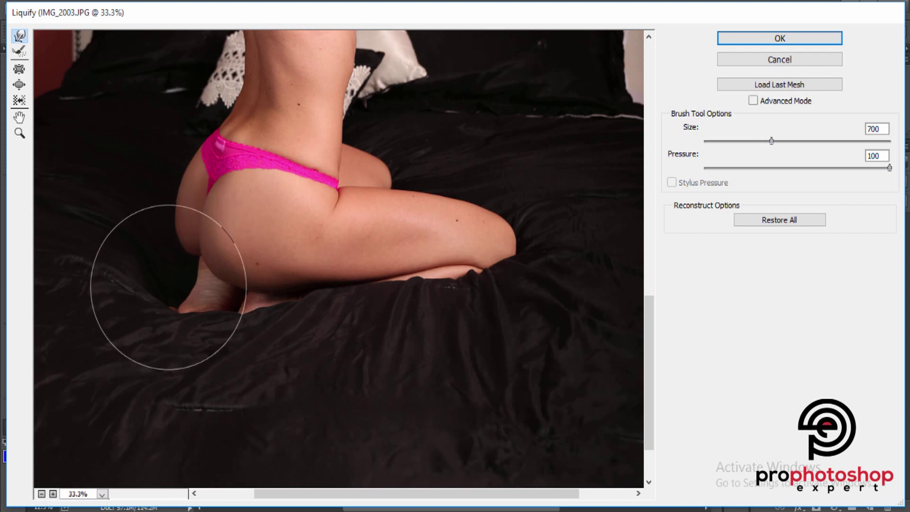
pyautogui.press('[')
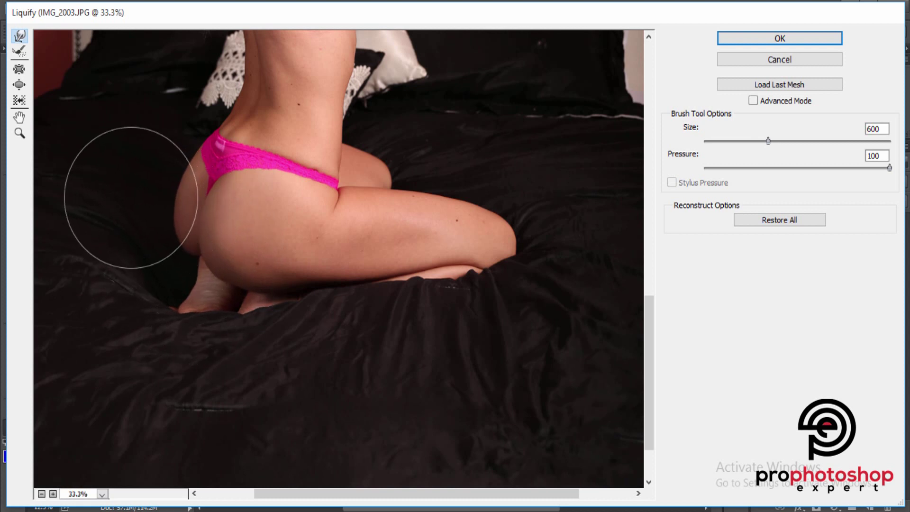
pyautogui.press(']')
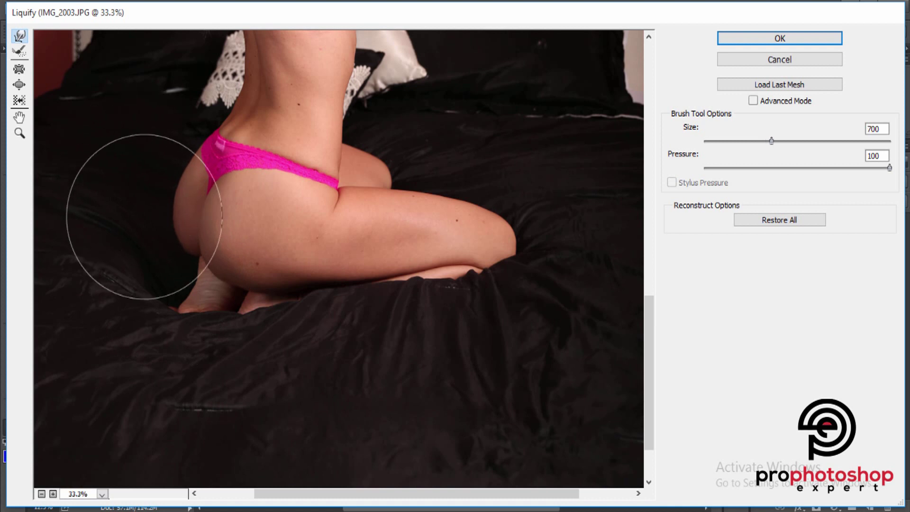
pyautogui.press('[')
pyautogui.press('[')
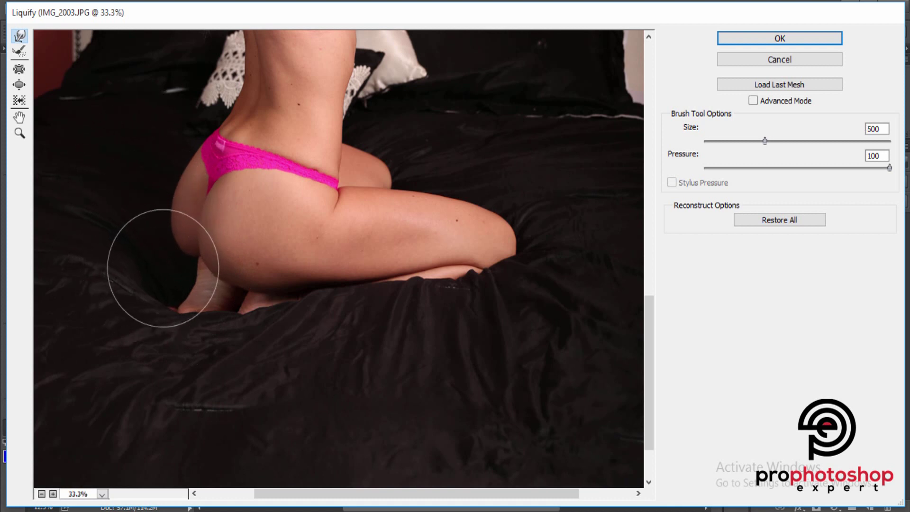
pyautogui.press(']')
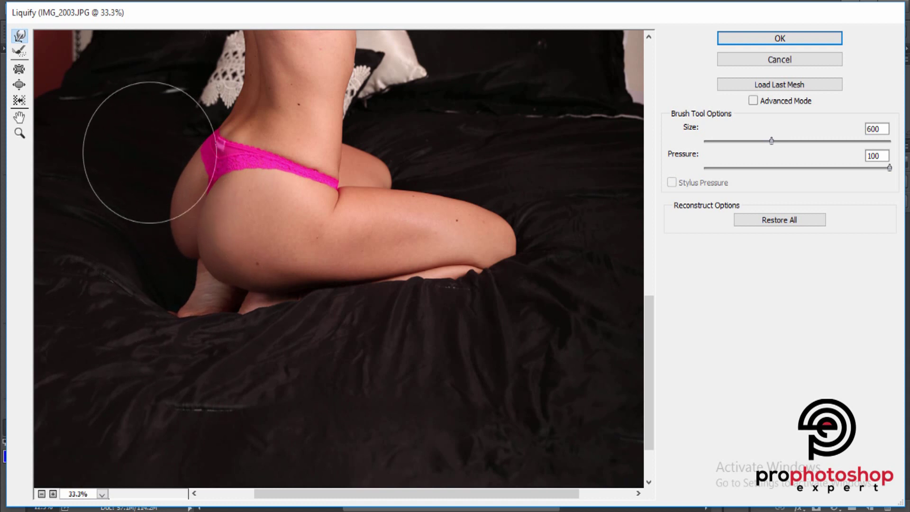
pyautogui.press('[')
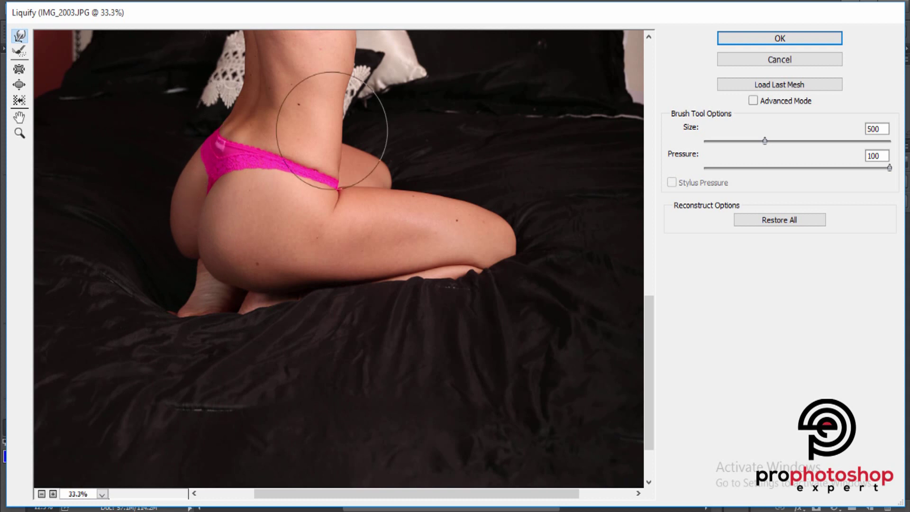
# Adjust the overall hip and feet shape with broad Forward Warp strokes at brush sizes 1500 and 1600.
pyautogui.hotkey('ctrl', '-')
pyautogui.hotkey('ctrl', '-')
pyautogui.hotkey('ctrl', '-')
pyautogui.click(520, 196)
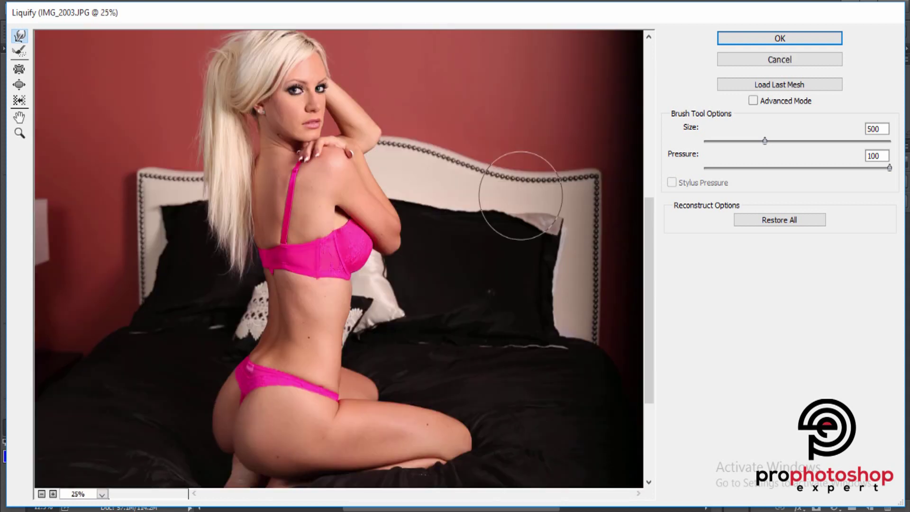
pyautogui.scroll(-4, 497, 208)
pyautogui.press(']')
pyautogui.press(']')
pyautogui.press(']')
pyautogui.press(']')
pyautogui.press(']')
pyautogui.press(']')
pyautogui.press(']')
pyautogui.press(']')
pyautogui.press(']')
pyautogui.press(']')
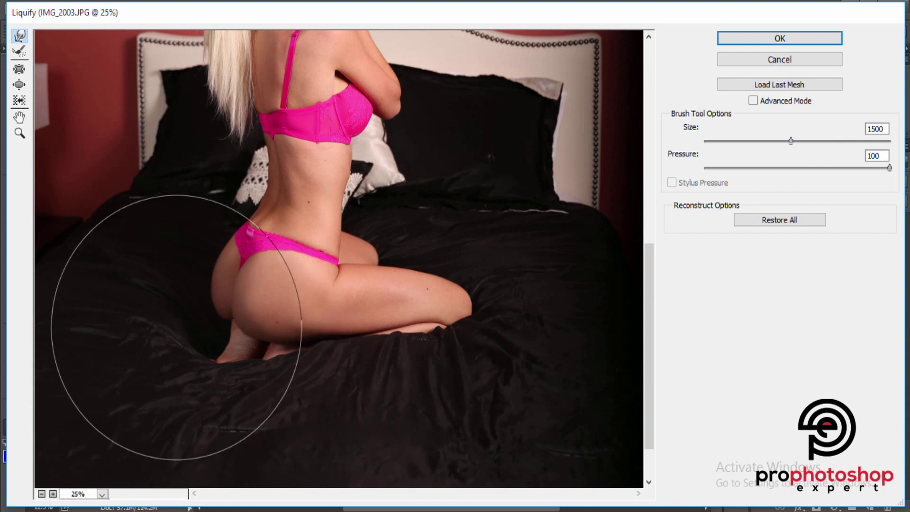
pyautogui.press(']')
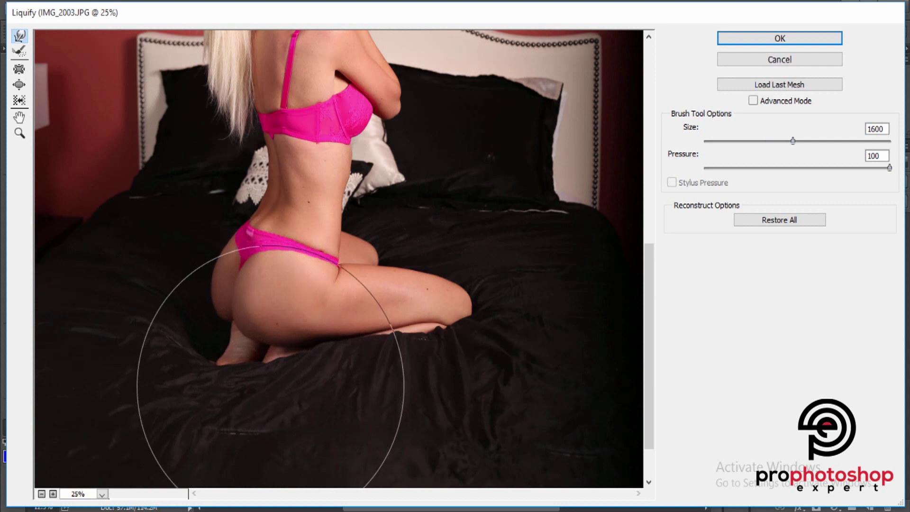
# Extend the rear hip contour outward with Forward Warp at brush sizes 1100 and 1000.
pyautogui.press('[')
pyautogui.press('[')
pyautogui.press('[')
pyautogui.press('[')
pyautogui.press('[')
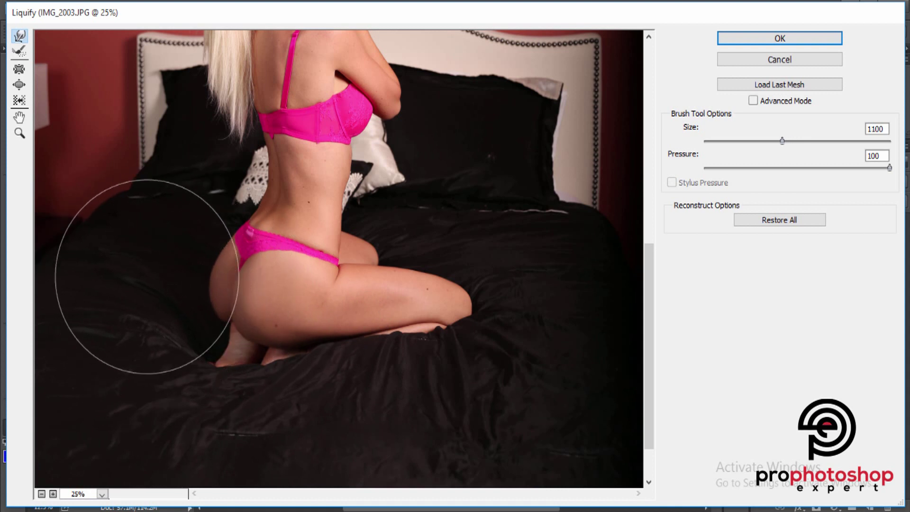
pyautogui.press('[')
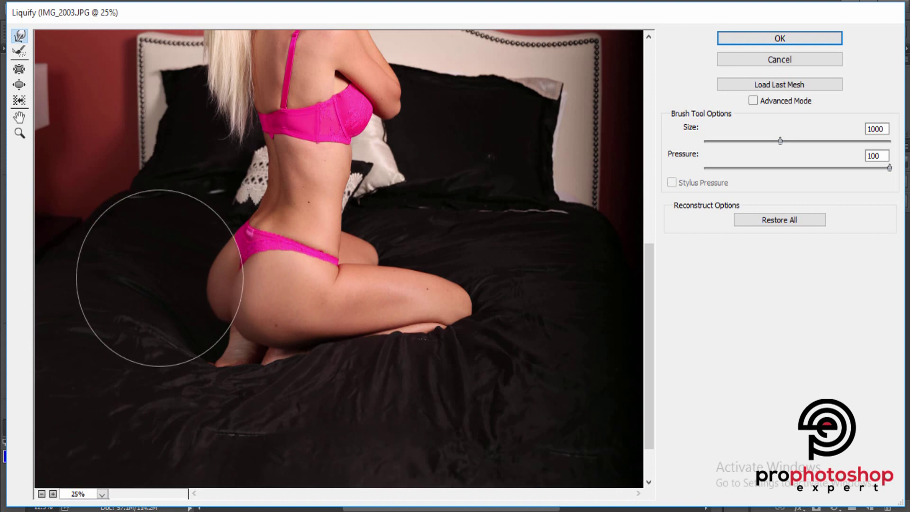
# Refine the lower rear hip curve with Forward Warp at brush sizes 400 and 300.
pyautogui.press('[')
pyautogui.press('[')
pyautogui.press('[')
pyautogui.press('[')
pyautogui.press('[')
pyautogui.press(']')
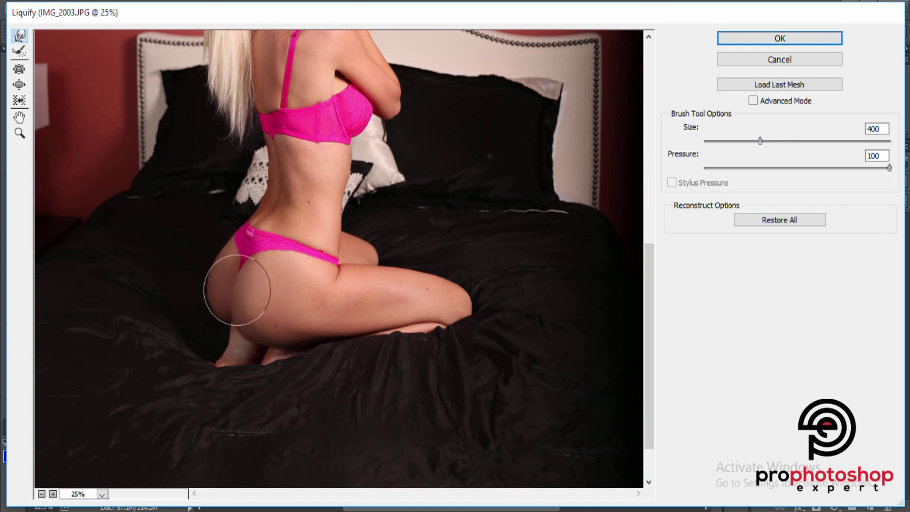
pyautogui.press('[')
pyautogui.press('[')
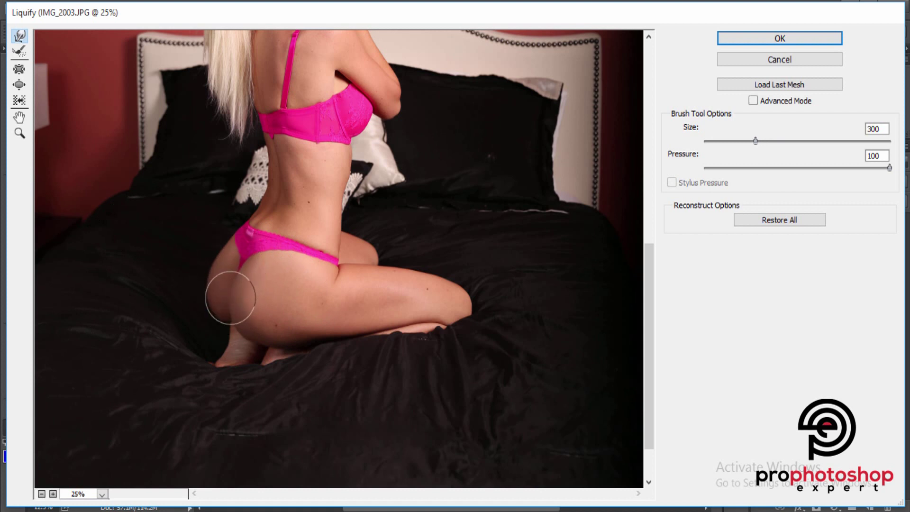
# Refine the garment waistband and lower back edge with Forward Warp, reducing the brush to 250.
pyautogui.hotkey('ctrl', '+')
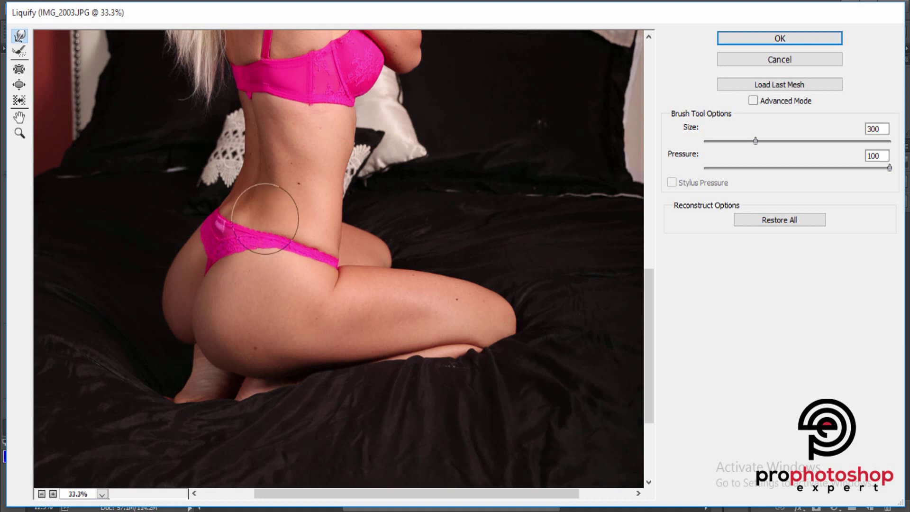
pyautogui.press(']')
pyautogui.press(']')
pyautogui.press('[')
pyautogui.press('[')
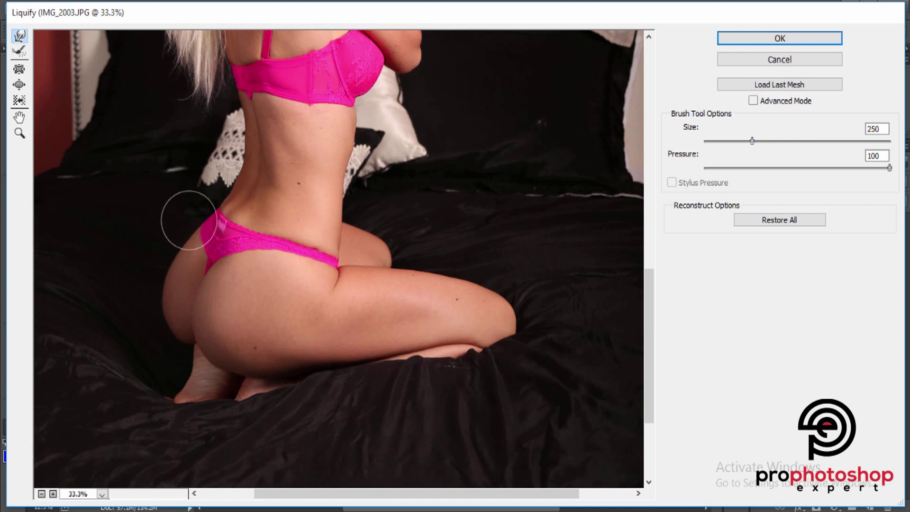
# Round the upper rear hip beside the garment with Forward Warp at brush sizes 500 and 400.
pyautogui.press(']')
pyautogui.press(']')
pyautogui.press(']')
pyautogui.press(']')
pyautogui.press(']')
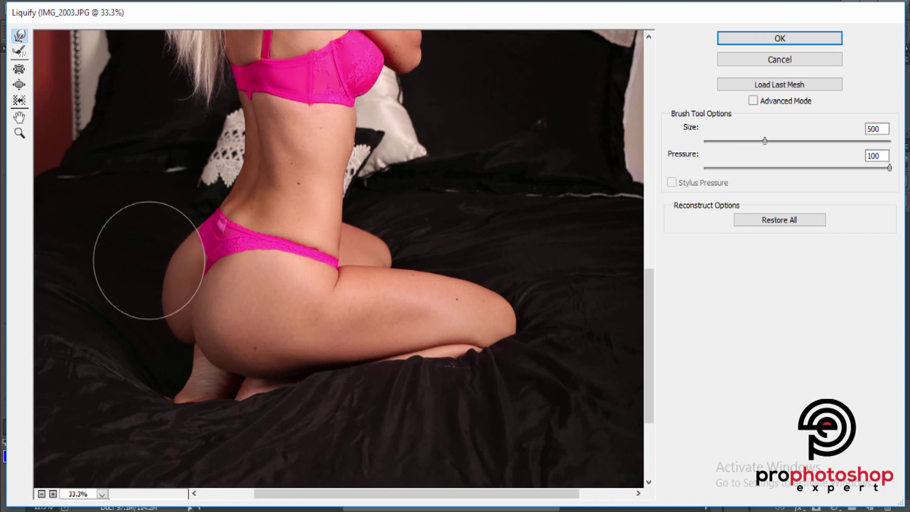
pyautogui.press('[')
pyautogui.press('[')
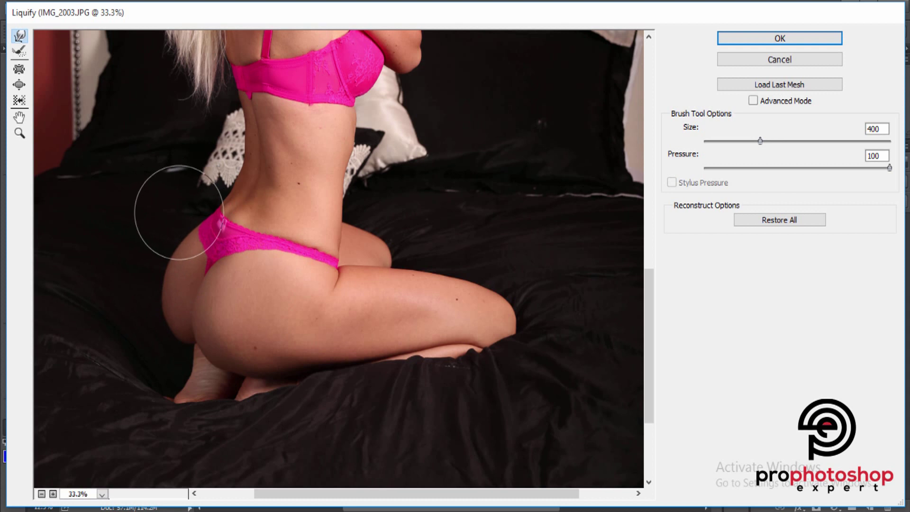
pyautogui.scroll(-2, 473, 180)
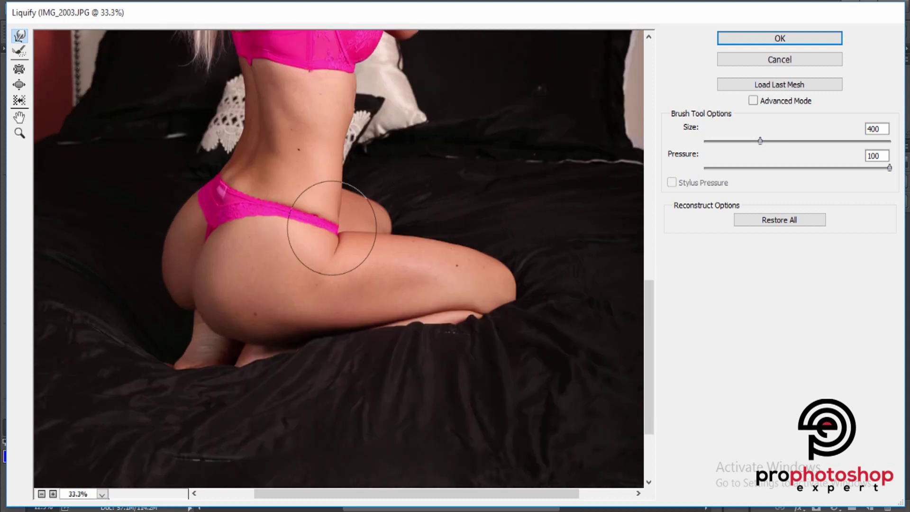
# Slightly enlarge the rear hip area with the Bloat tool at brush sizes 1300 and 1600.
pyautogui.hotkey('ctrl', '-')
pyautogui.hotkey('ctrl', '-')
pyautogui.hotkey('ctrl', '+')
pyautogui.scroll(-4, 405, 213)
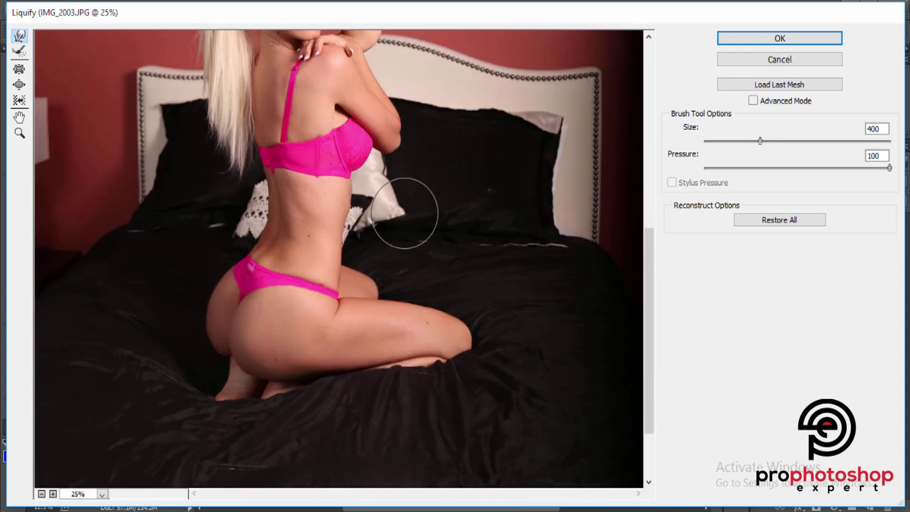
pyautogui.press(']')
pyautogui.press(']')
pyautogui.press(']')
pyautogui.press(']')
pyautogui.press(']')
pyautogui.press(']')
pyautogui.press(']')
pyautogui.press(']')
pyautogui.press(']')
pyautogui.press(']')
pyautogui.press(']')
pyautogui.press(']')
pyautogui.scroll(-3, 412, 232)
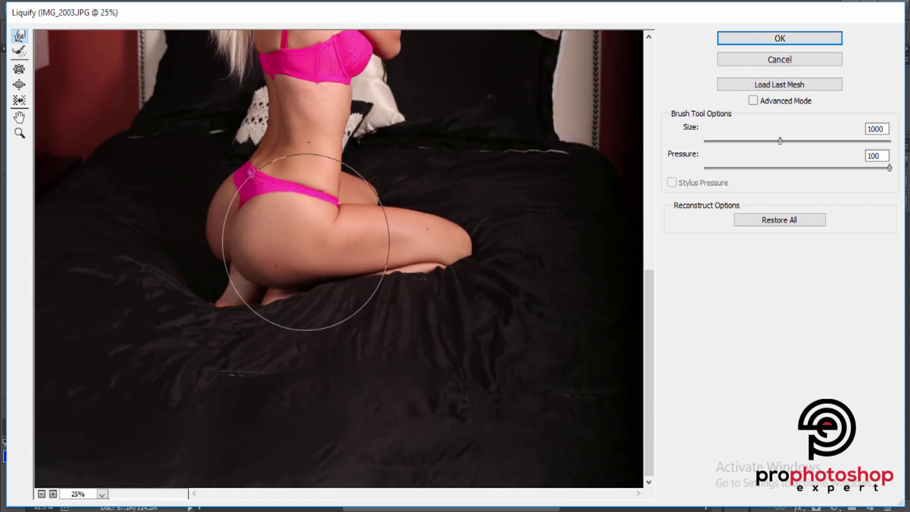
pyautogui.press(']')
pyautogui.press(']')
pyautogui.press(']')
pyautogui.press(']')
pyautogui.press(']')
pyautogui.press(']')
pyautogui.click(19, 84)
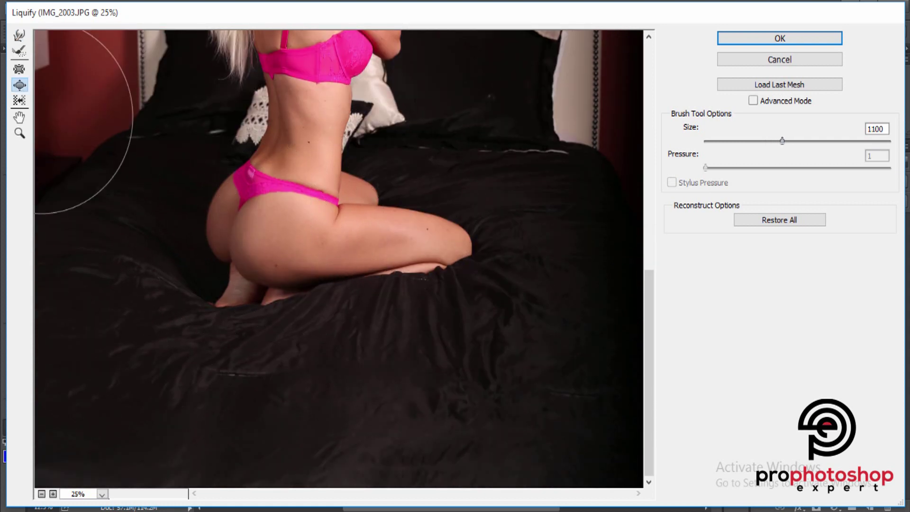
pyautogui.press(']')
pyautogui.press(']')
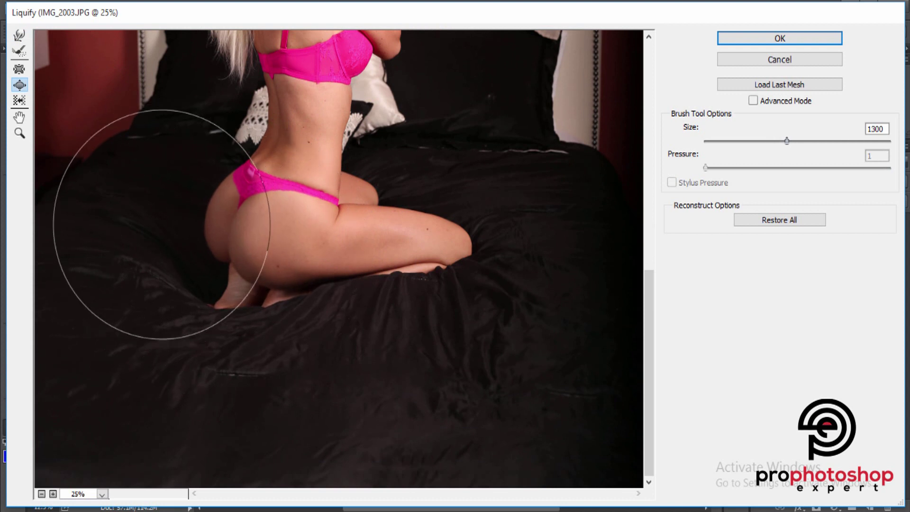
pyautogui.press(']')
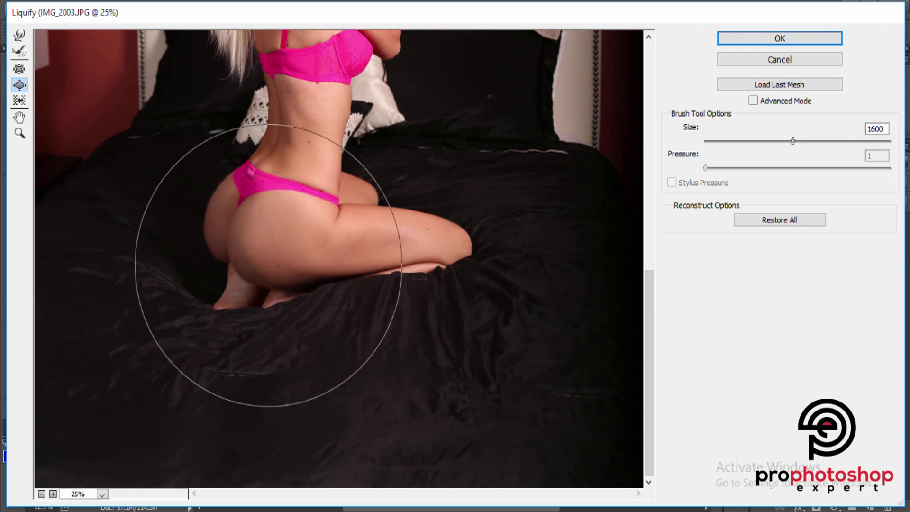
# Return to Forward Warp and shape the rear hip outline at brush sizes 1200, 700 and 400.
pyautogui.click(19, 36)
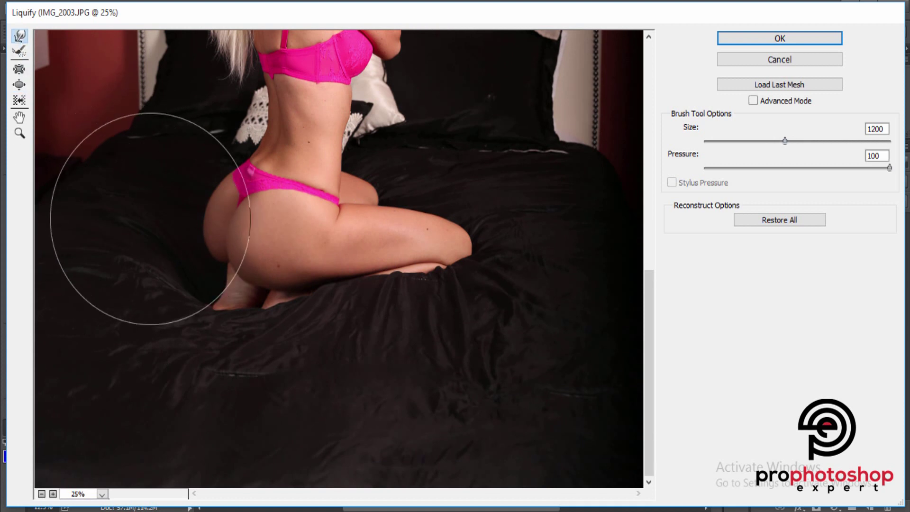
pyautogui.press('[')
pyautogui.press('[')
pyautogui.press('[')
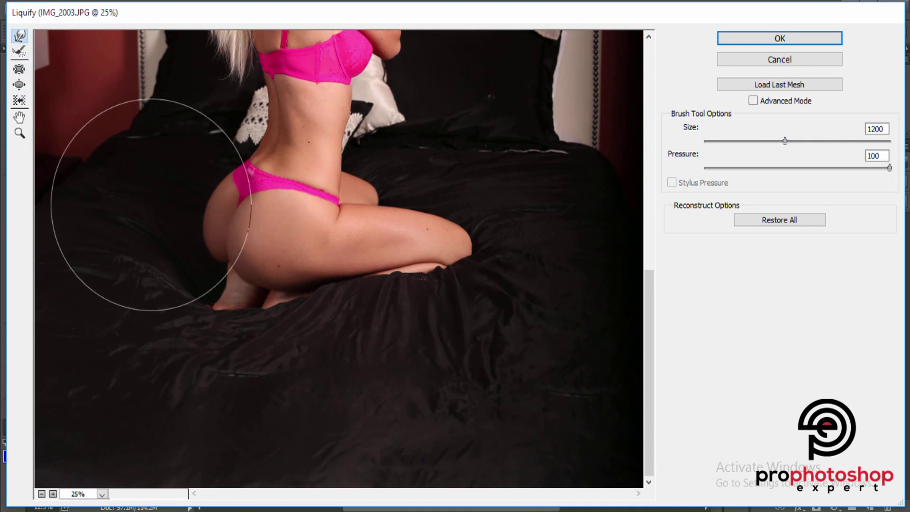
pyautogui.press('[')
pyautogui.press('[')
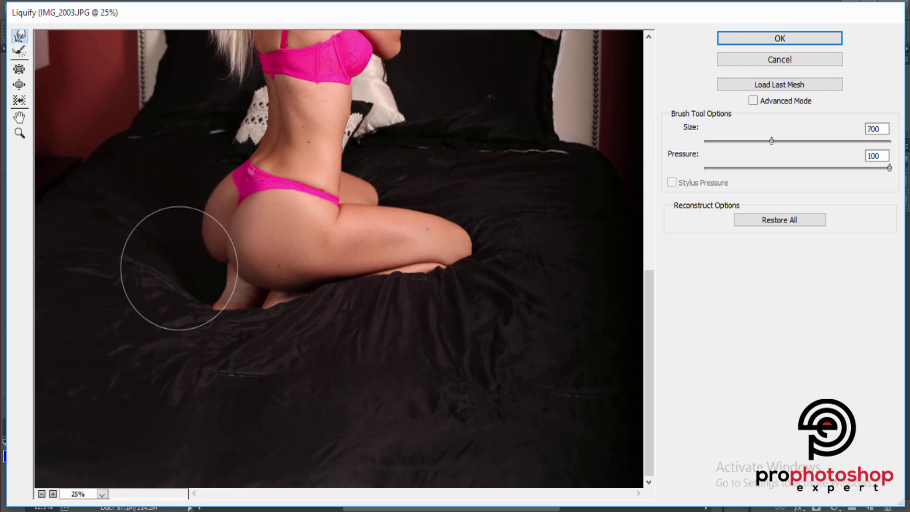
pyautogui.press('[')
pyautogui.press('[')
pyautogui.press('[')
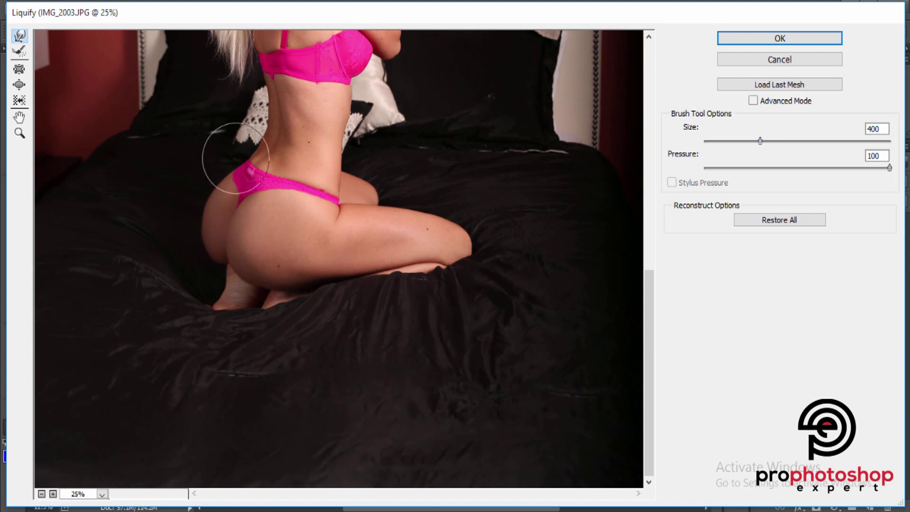
# Touch up the waist and front hip edge with Forward Warp at brush size 200, and enlarge the brush to 800.
pyautogui.press('[')
pyautogui.press('[')
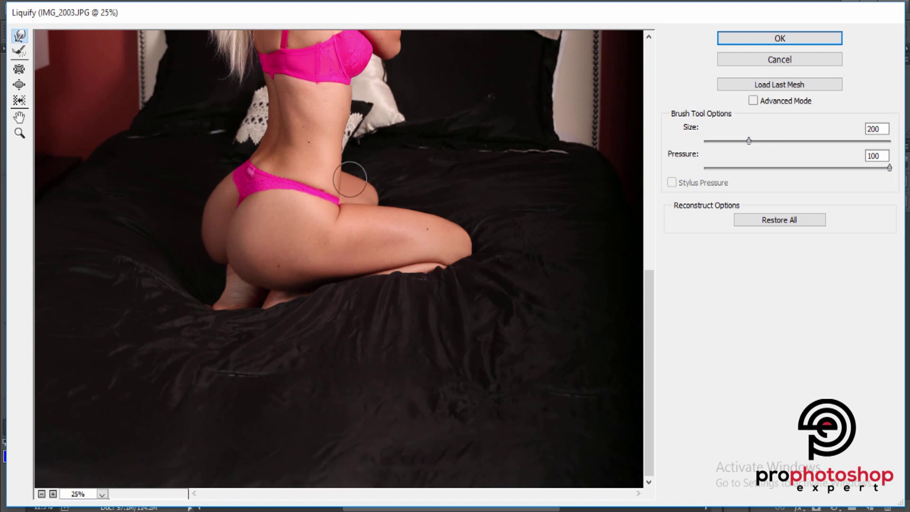
pyautogui.press(']')
pyautogui.press(']')
pyautogui.press(']')
pyautogui.press(']')
pyautogui.press(']')
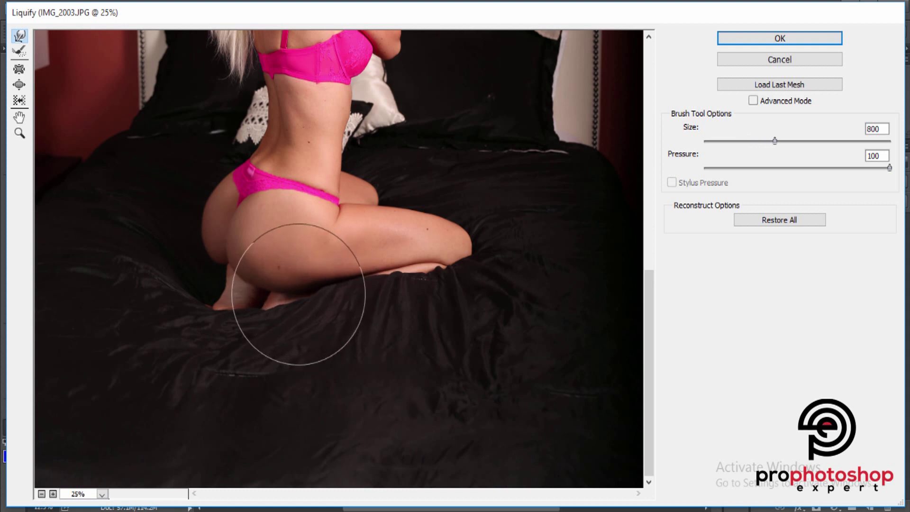
# Refine the lower thigh edge and the gap between the feet with Forward Warp at brush sizes 600 and 200.
pyautogui.press('[')
pyautogui.press('[')
pyautogui.press('[')
pyautogui.press('[')
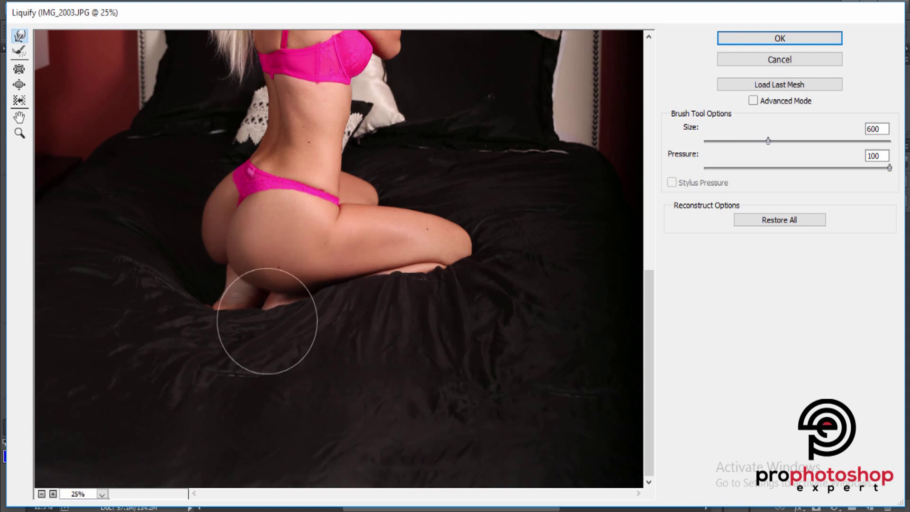
pyautogui.press('[')
pyautogui.press('[')
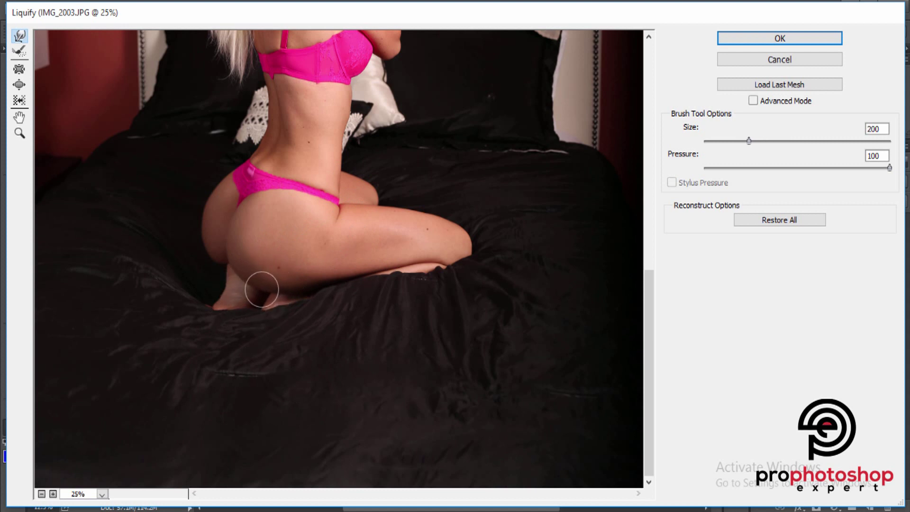
pyautogui.scroll(5, 459, 231)
pyautogui.hotkey('ctrl', '+')
pyautogui.scroll(-4, 429, 219)
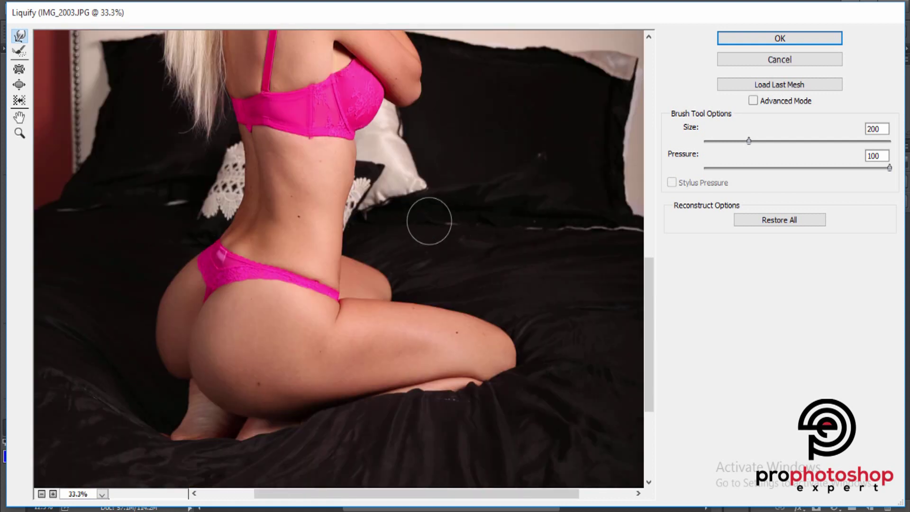
# Smooth the front waist edge with Forward Warp at brush size 150.
pyautogui.hotkey('ctrl', '+')
pyautogui.scroll(3, 332, 228)
pyautogui.press('[')
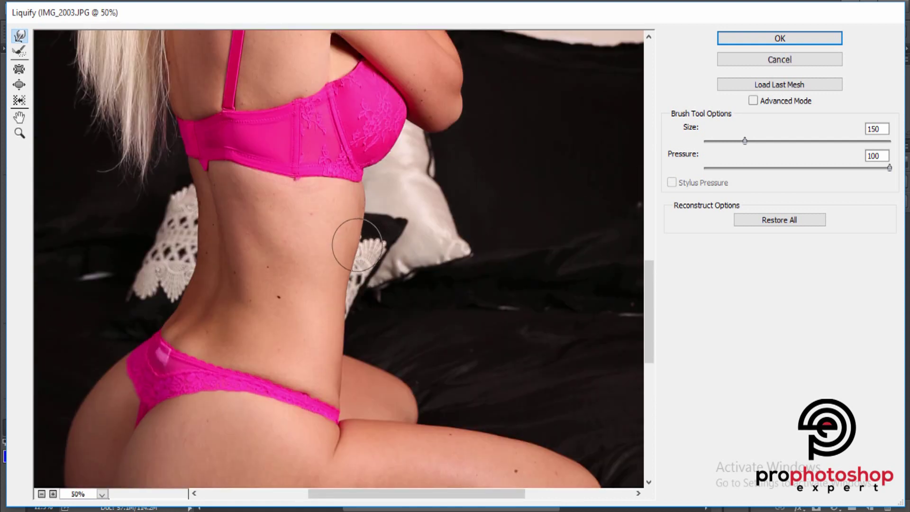
pyautogui.scroll(3, 303, 265)
pyautogui.scroll(-3, 296, 266)
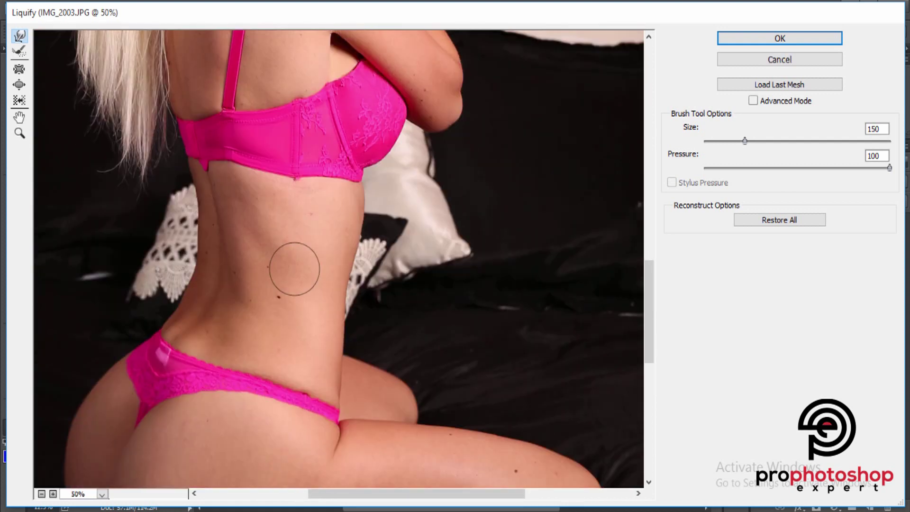
pyautogui.press(']')
pyautogui.scroll(-2, 193, 224)
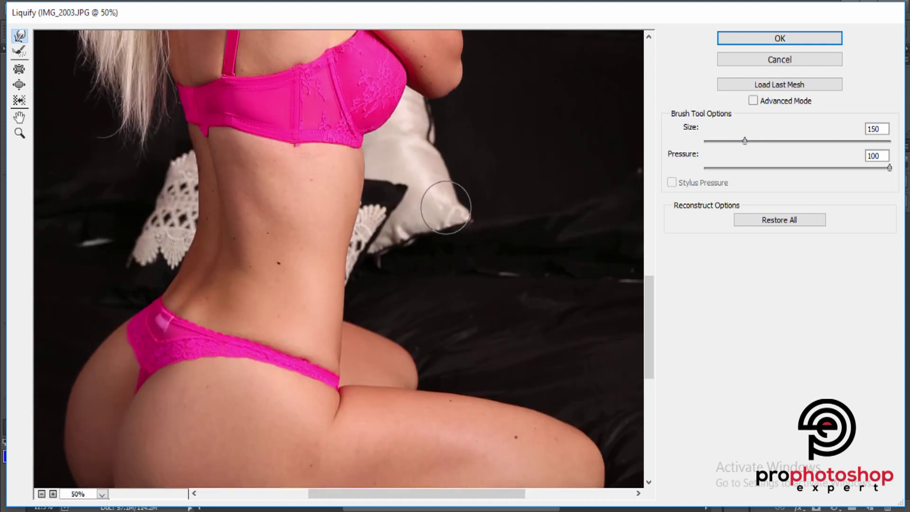
# Refine the lower back and rear waist curve with Forward Warp at brush sizes 175 and 100.
pyautogui.press(']')
pyautogui.press(']')
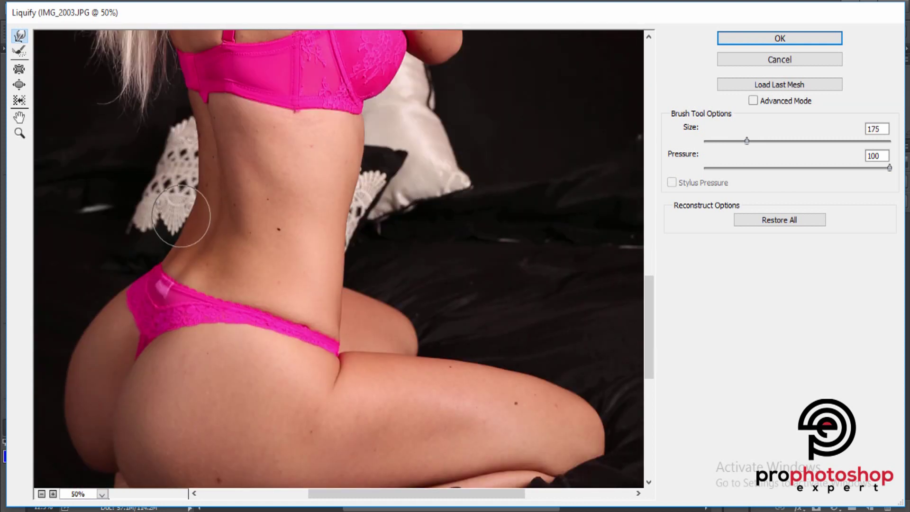
pyautogui.press('[')
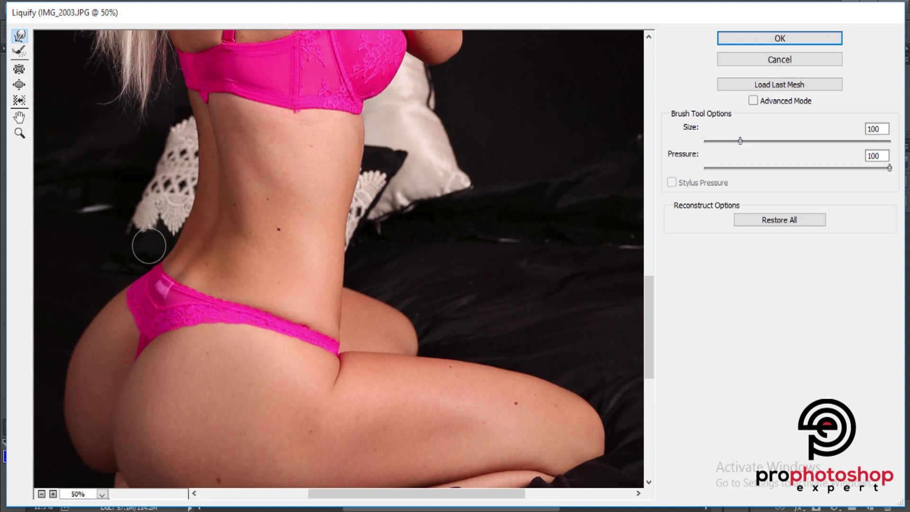
pyautogui.press(']')
pyautogui.press(']')
pyautogui.press(']')
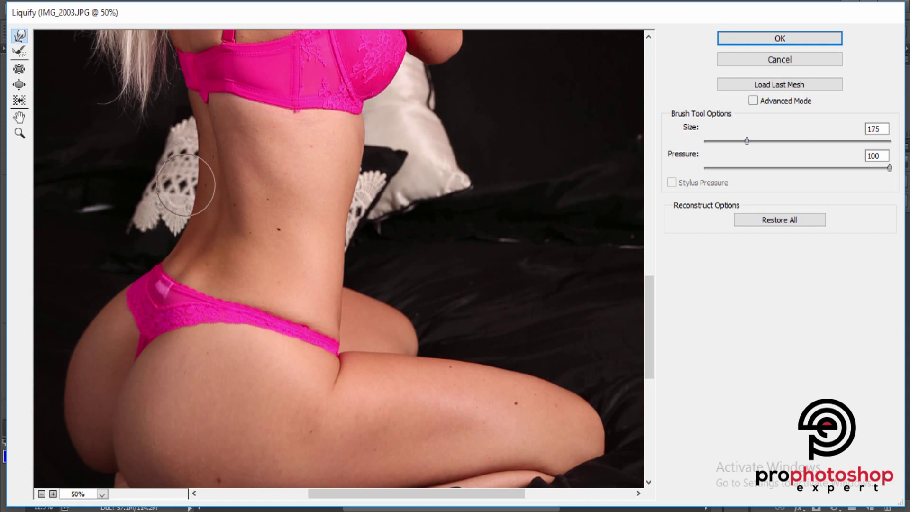
# Adjust the front bra cup contour with Forward Warp at brush size 500.
pyautogui.scroll(-1, 434, 209)
pyautogui.scroll(-1, 483, 214)
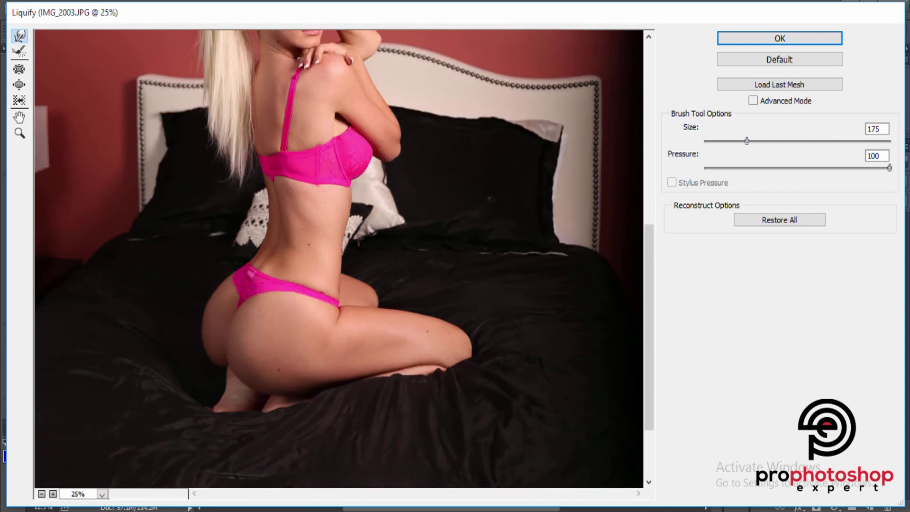
pyautogui.scroll(2, 483, 213)
pyautogui.scroll(-1, 483, 213)
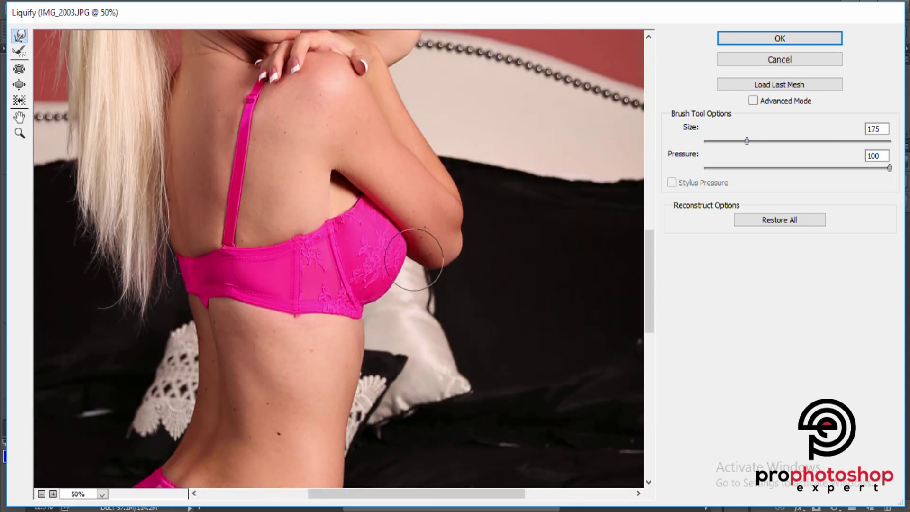
pyautogui.press(']')
pyautogui.press(']')
pyautogui.press(']')
pyautogui.press(']')
pyautogui.press(']')
pyautogui.press(']')
pyautogui.press(']')
pyautogui.press('[')
pyautogui.press('[')
pyautogui.press('[')
pyautogui.press('[')
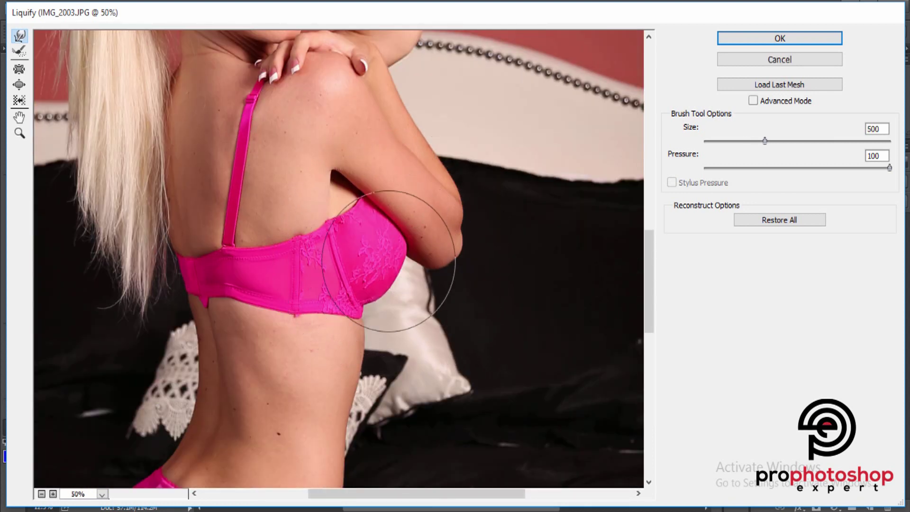
# Round the lower front edge of the bra cup with Forward Warp at brush size 175.
pyautogui.press('[')
pyautogui.press('[')
pyautogui.press('[')
pyautogui.press('[')
pyautogui.press('[')
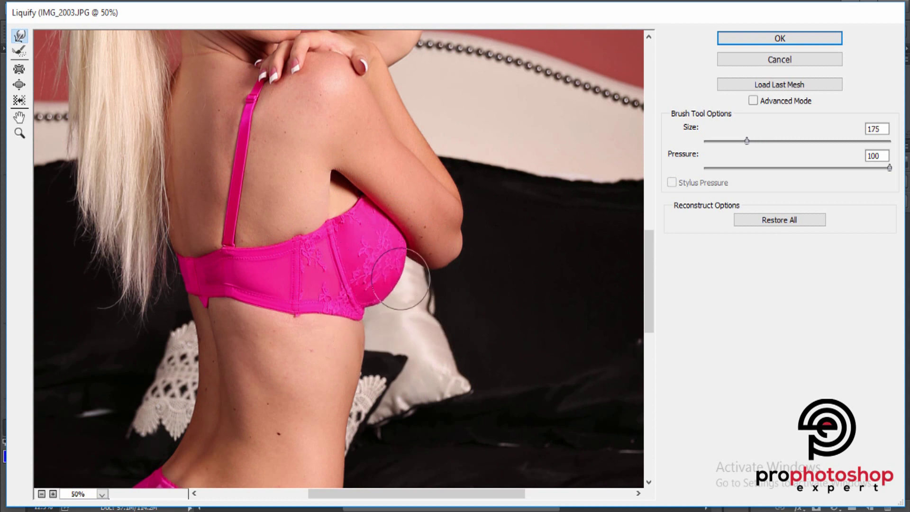
pyautogui.moveTo(393, 262); pyautogui.dragTo(391, 283)
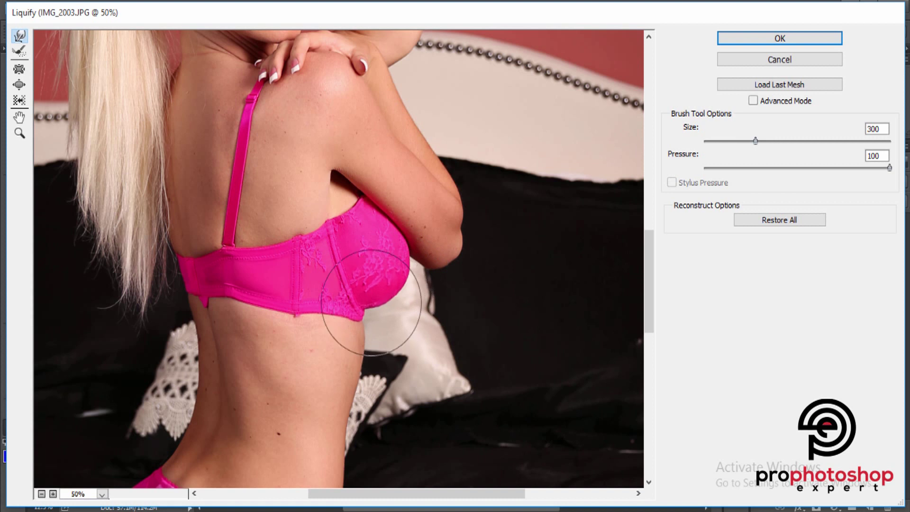
# Pull the underside of the bra cup slightly downward with Forward Warp at brush sizes 300 and 500.
pyautogui.press(']')
pyautogui.press(']')
pyautogui.press(']')
pyautogui.moveTo(367, 298); pyautogui.dragTo(367, 303)
pyautogui.press('[')
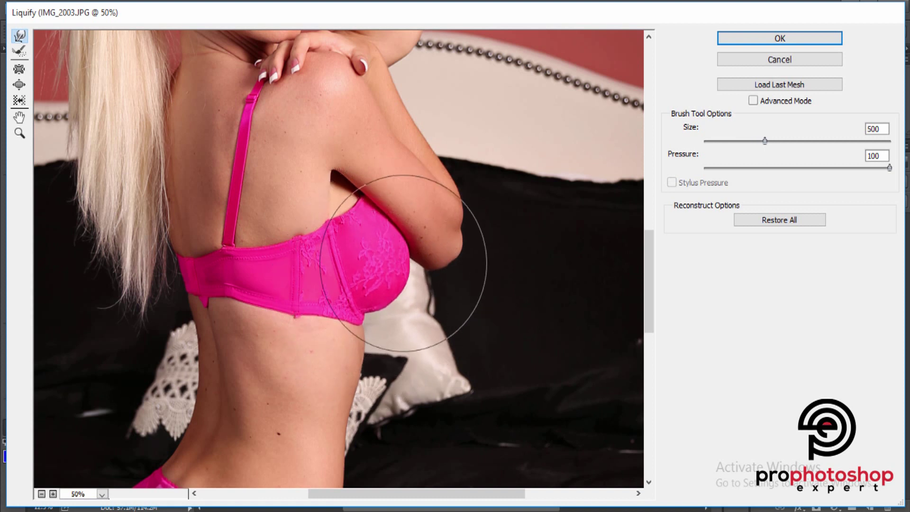
# Push the front edge of the bra cup slightly outward with Forward Warp at brush sizes 250 and 400.
pyautogui.press('[')
pyautogui.press('[')
pyautogui.press('[')
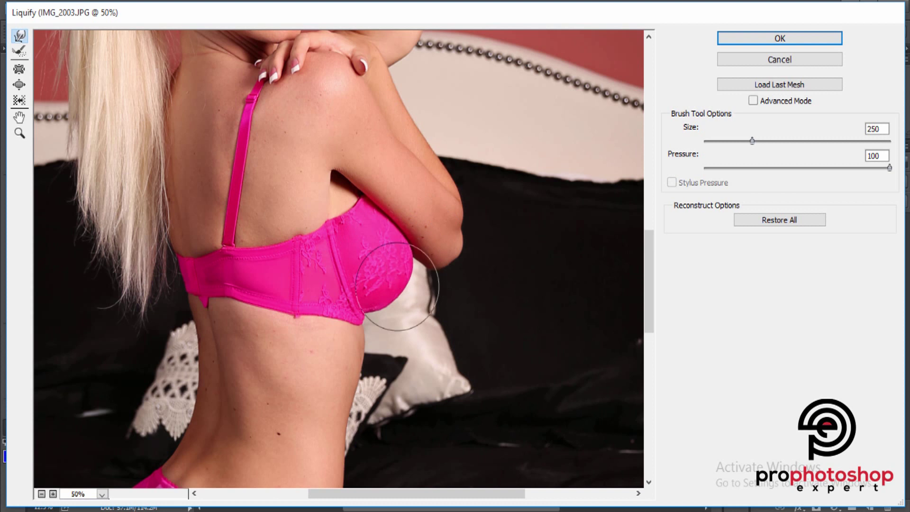
pyautogui.press(']')
pyautogui.press(']')
pyautogui.press(']')
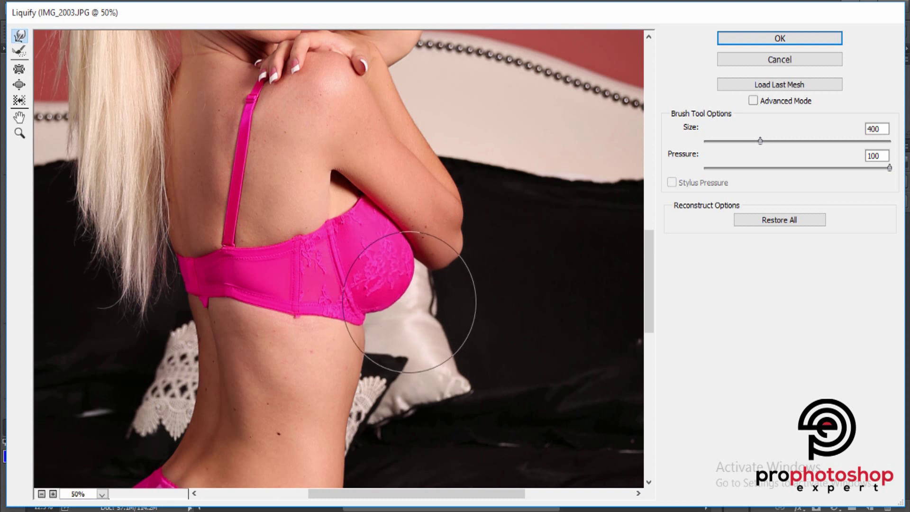
# Extend the whole bust contour slightly forward with Forward Warp at brush size 600, and reduce the brush to 300.
pyautogui.press(']')
pyautogui.press(']')
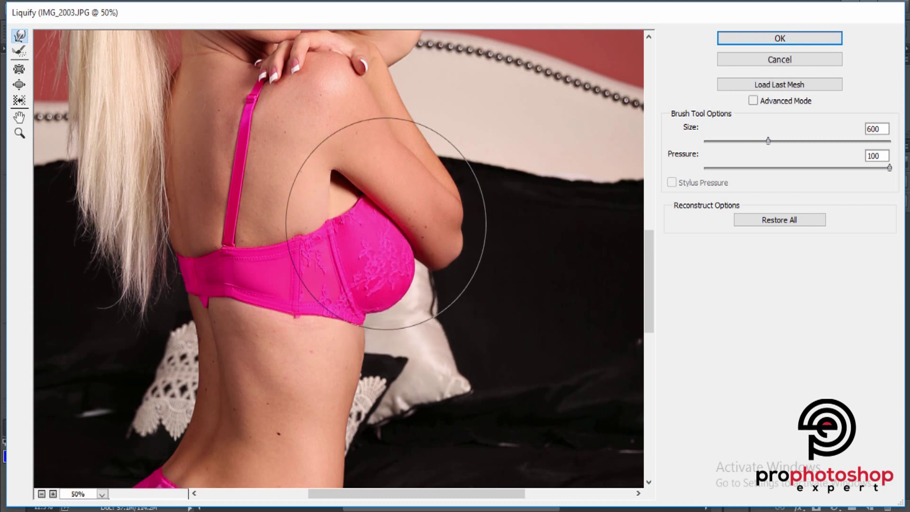
pyautogui.moveTo(385, 223); pyautogui.dragTo(387, 223)
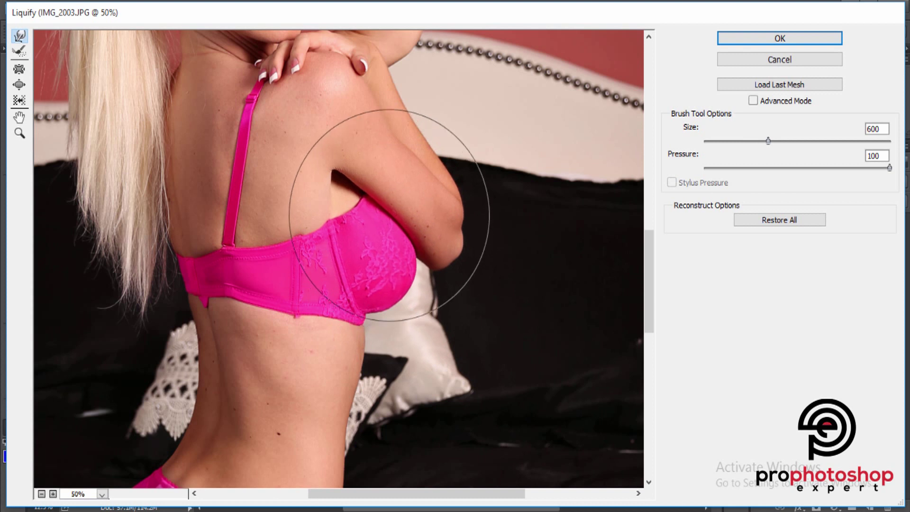
pyautogui.press('[')
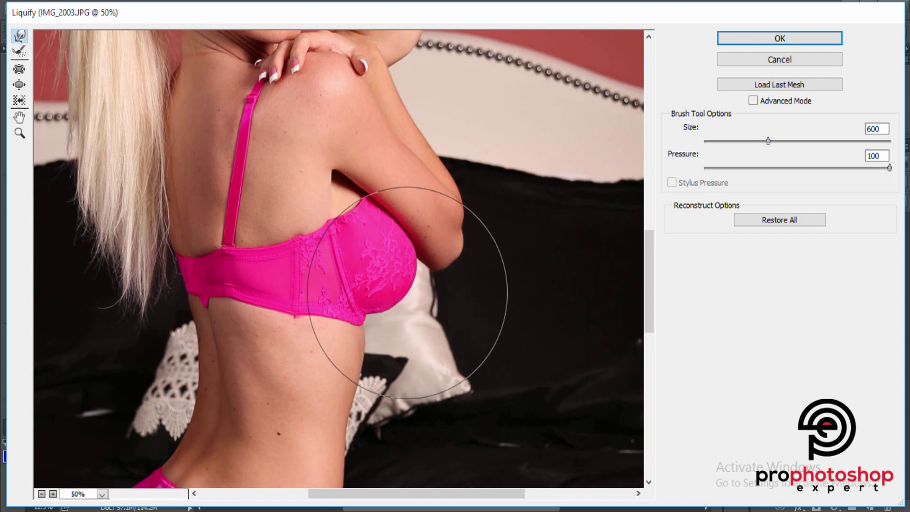
pyautogui.press('[')
pyautogui.press('[')
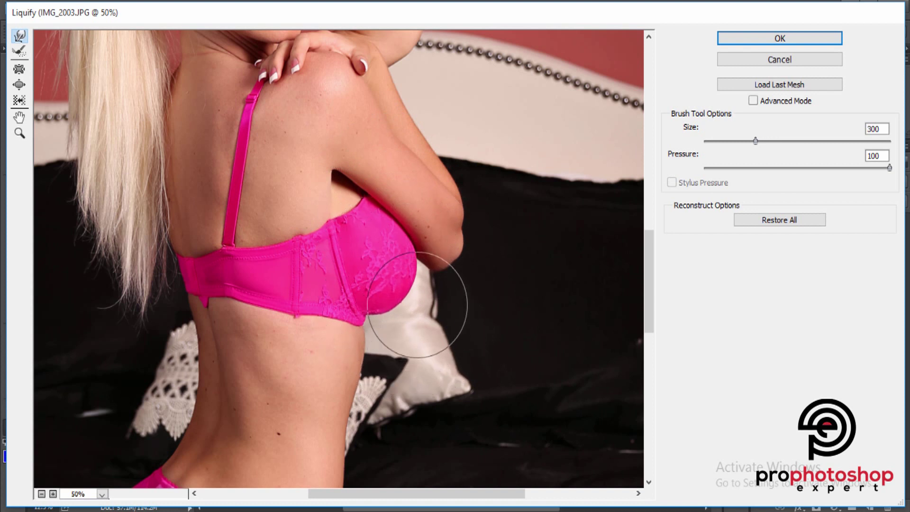
# Slightly enlarge the bust area with the Bloat tool at brush size 800, and enlarge the brush to 900.
pyautogui.scroll(-1, 483, 275)
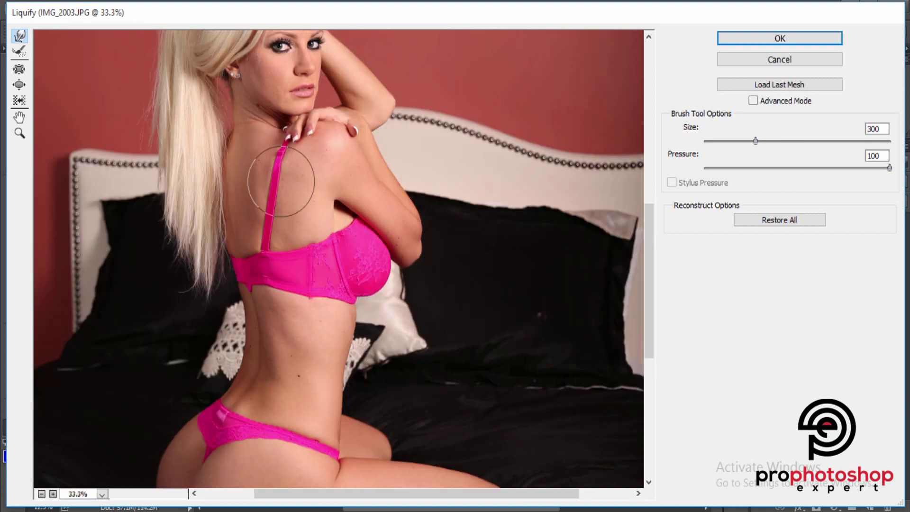
pyautogui.click(19, 84)
pyautogui.press(']')
pyautogui.press(']')
pyautogui.press(']')
pyautogui.press(']')
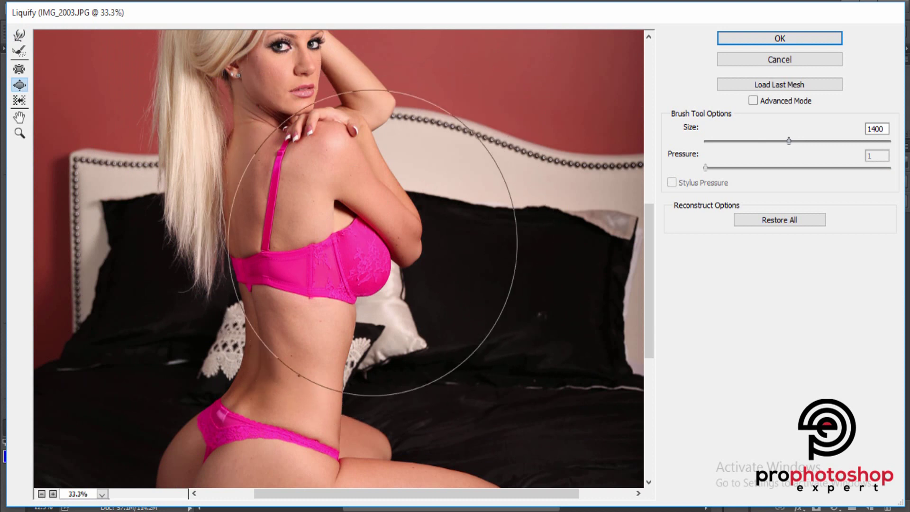
pyautogui.press('[')
pyautogui.press('[')
pyautogui.press('[')
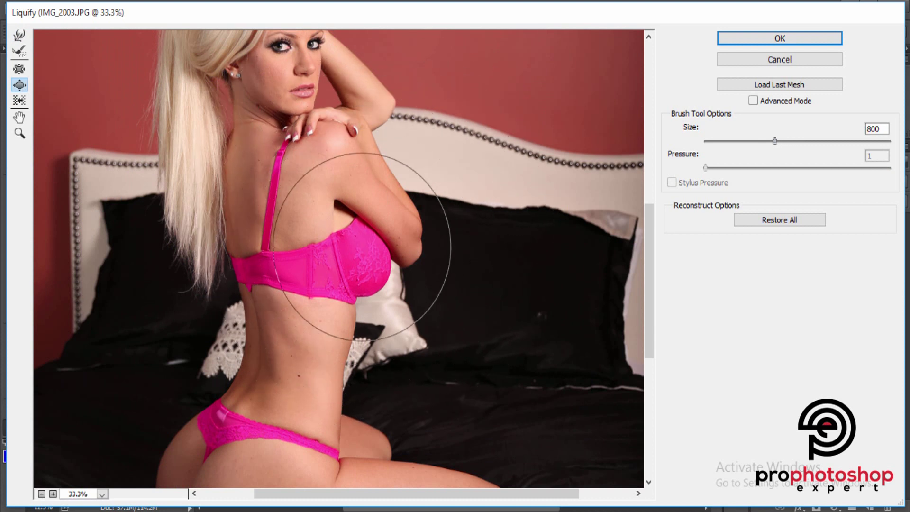
pyautogui.click(362, 247)
pyautogui.press(']')
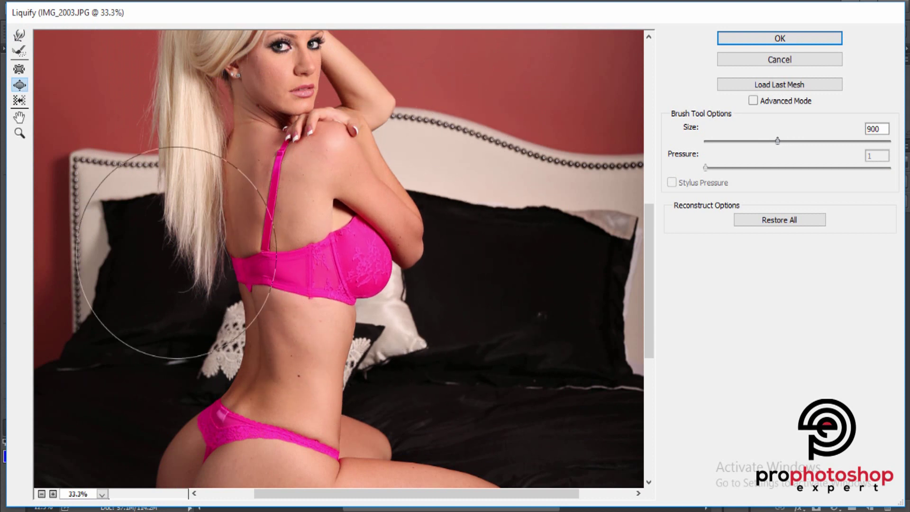
# Return to Forward Warp and move the bust and elbow edges outward at brush sizes 800 and 700.
pyautogui.click(21, 37)
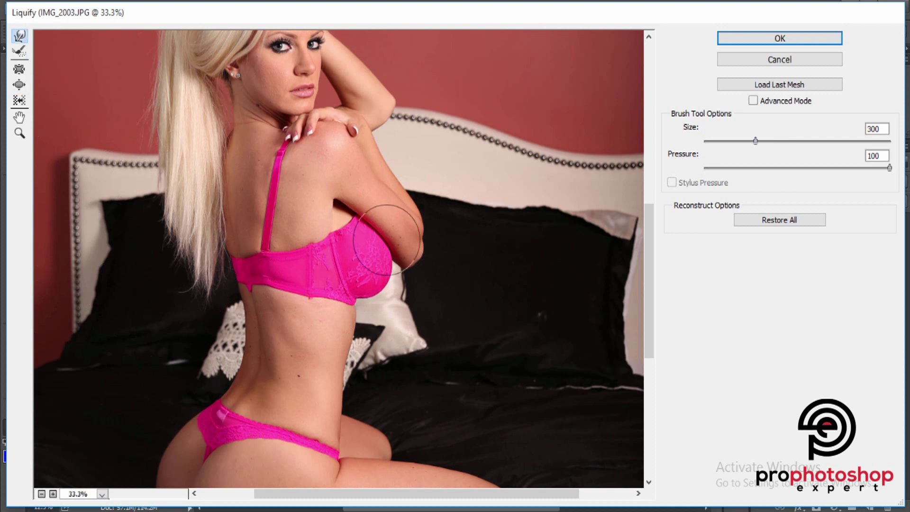
pyautogui.moveTo(398, 250); pyautogui.dragTo(405, 249)
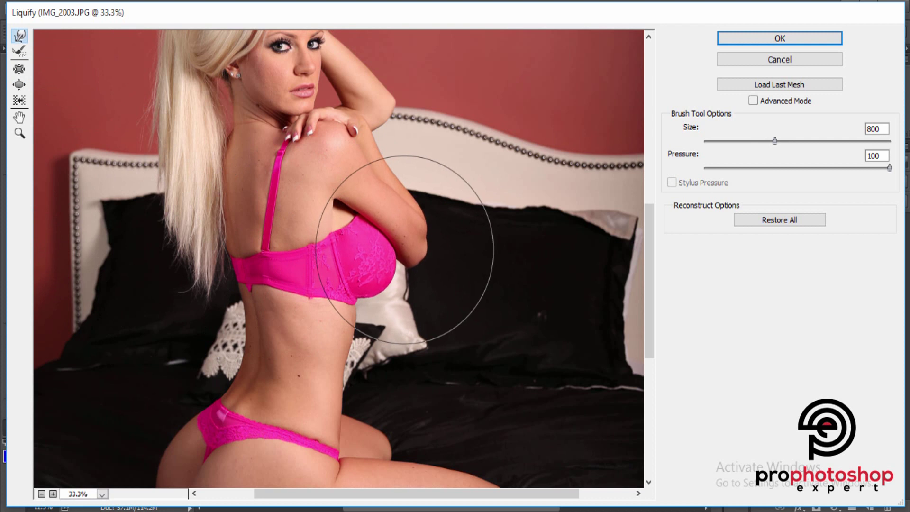
pyautogui.press('[')
pyautogui.press('[')
pyautogui.press('[')
pyautogui.press('[')
pyautogui.press('[')
pyautogui.press('[')
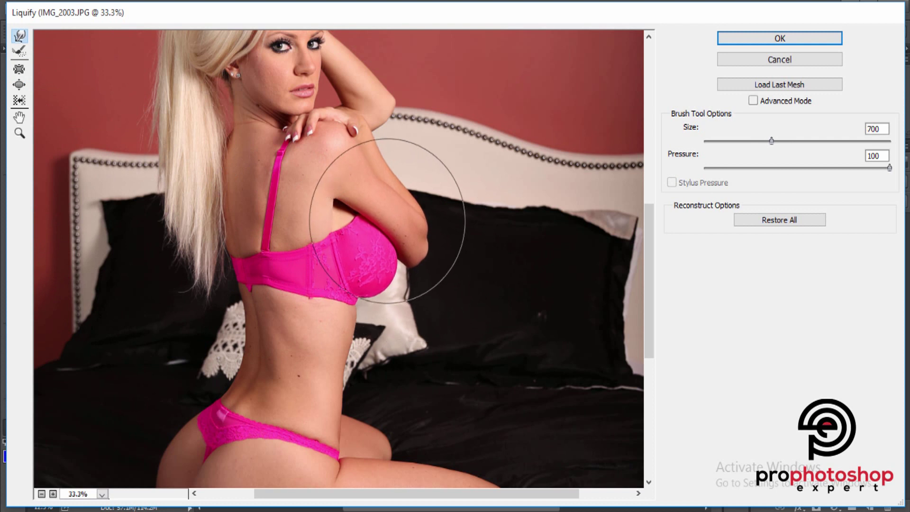
# Refine the outer edge of the folded arm with Forward Warp at brush size 250.
pyautogui.press('[')
pyautogui.press('[')
pyautogui.press('[')
pyautogui.press('[')
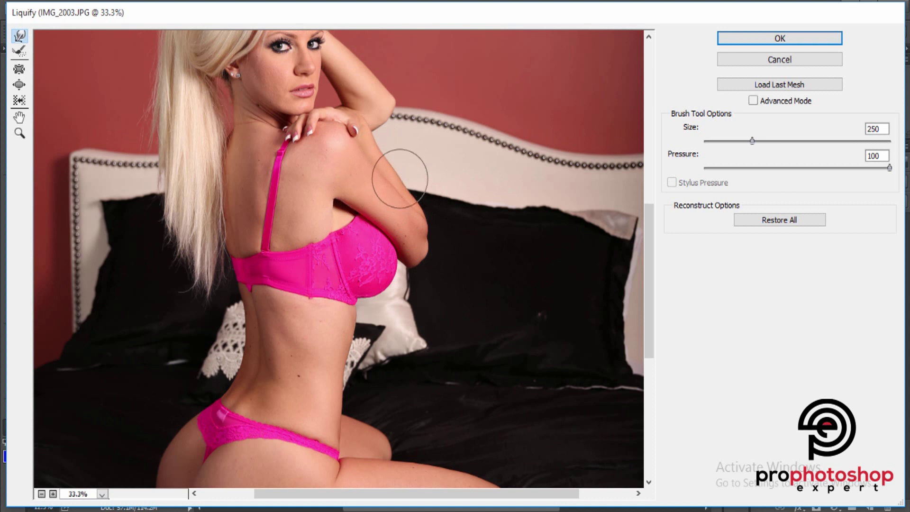
pyautogui.press(']')
pyautogui.press(']')
pyautogui.press(']')
pyautogui.press(']')
pyautogui.press(']')
pyautogui.press('[')
pyautogui.press('[')
pyautogui.press('[')
pyautogui.press('[')
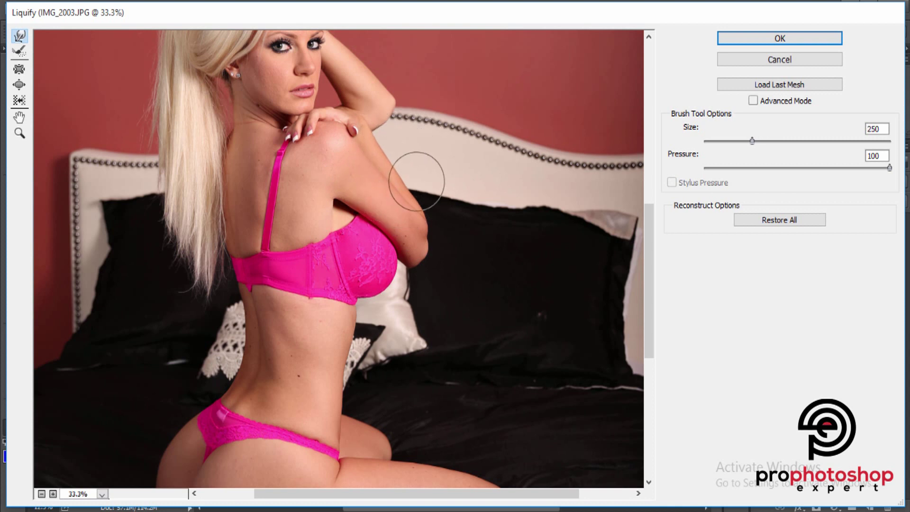
# Smooth the arm outline near the hand and shoulder with Forward Warp at brush sizes 300 and 175.
pyautogui.press(']')
pyautogui.press(']')
pyautogui.press(']')
pyautogui.press(']')
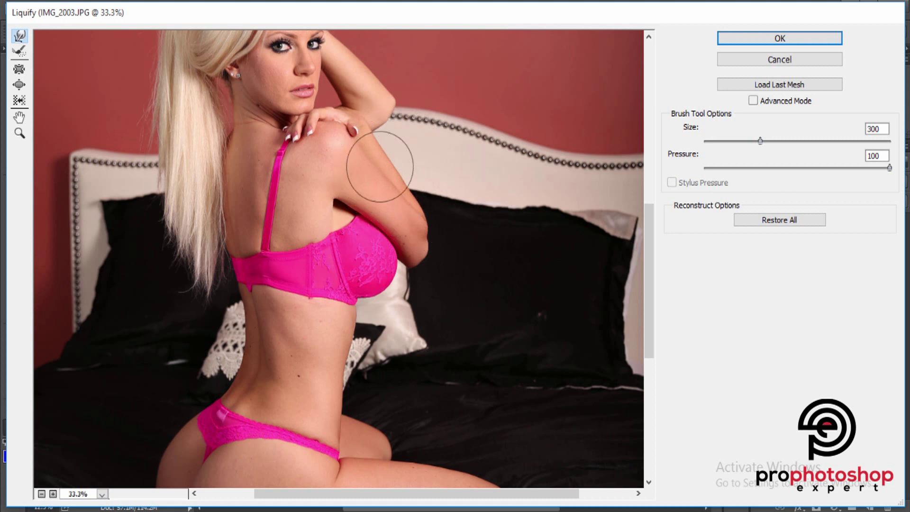
pyautogui.press('[')
pyautogui.press('[')
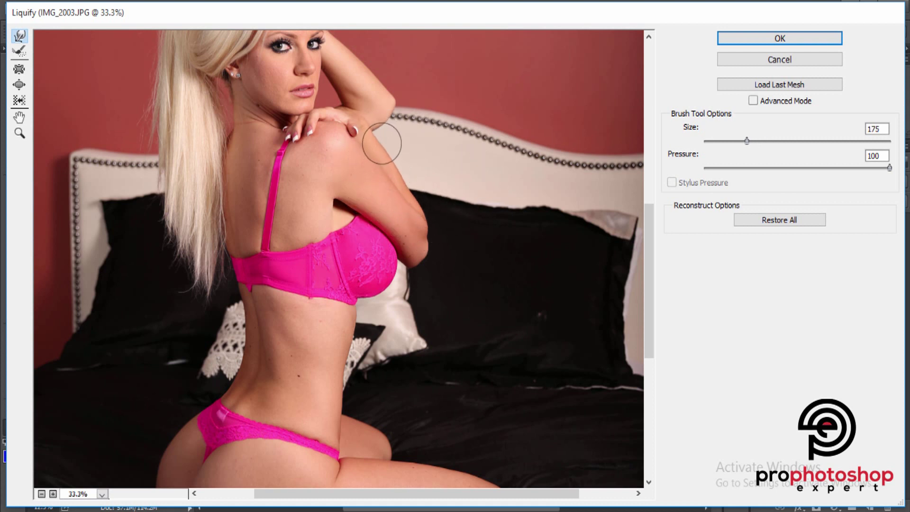
pyautogui.press('[')
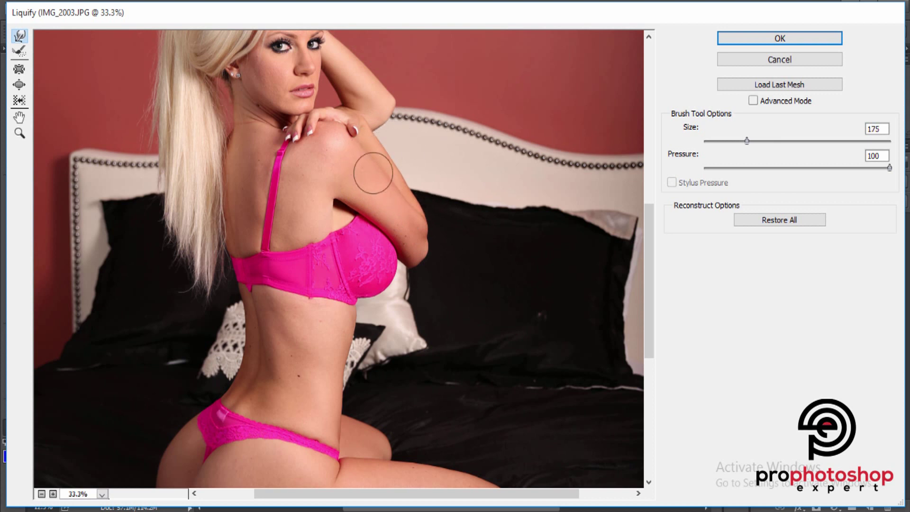
# Adjust the front of the bra cup beside the elbow with Forward Warp at brush size 500.
pyautogui.press(']')
pyautogui.press(']')
pyautogui.press(']')
pyautogui.press(']')
pyautogui.press(']')
pyautogui.press(']')
pyautogui.press(']')
pyautogui.press(']')
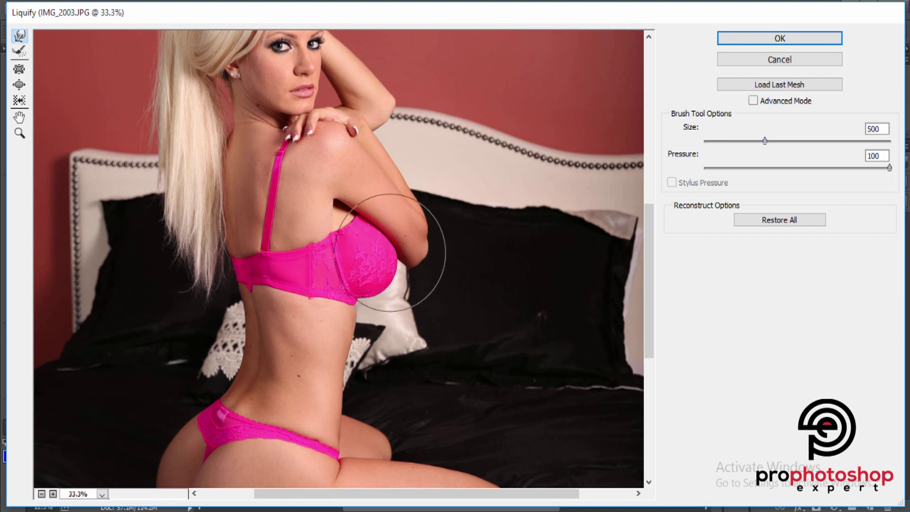
# Touch up the elbow and forearm edge with Forward Warp at brush sizes 300 and 250.
pyautogui.press('[')
pyautogui.press('[')
pyautogui.press('[')
pyautogui.press('[')
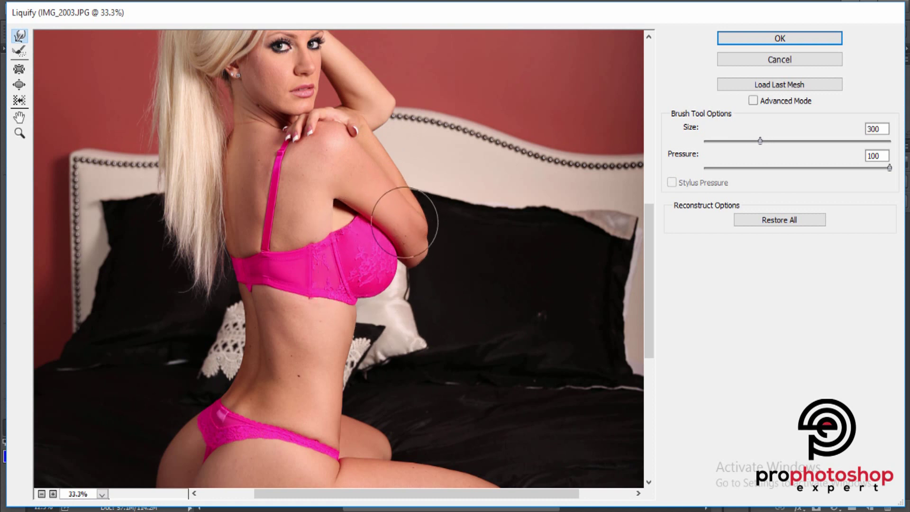
pyautogui.press('[')
pyautogui.press('[')
pyautogui.press('[')
pyautogui.press('[')
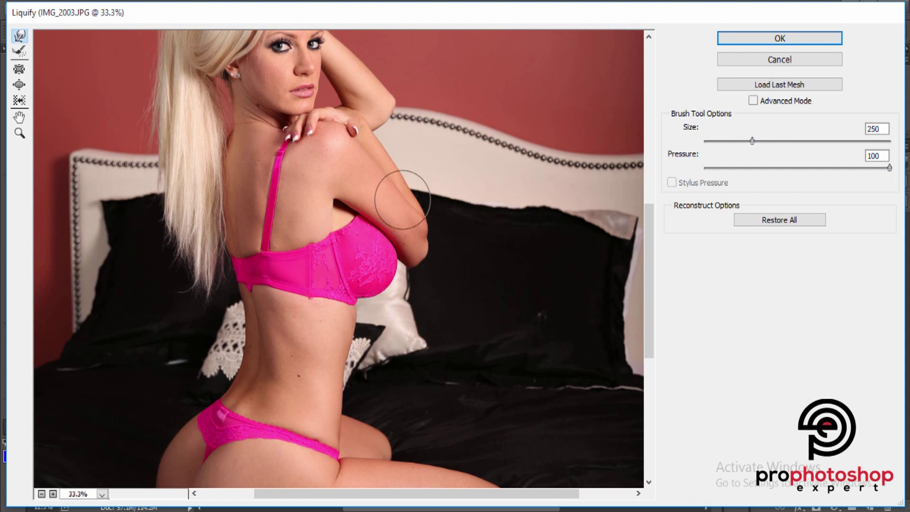
# Fine-tune the bust and elbow contour together with Forward Warp at brush size 600.
pyautogui.press(']')
pyautogui.press(']')
pyautogui.press(']')
pyautogui.press(']')
pyautogui.press(']')
pyautogui.press(']')
pyautogui.press(']')
pyautogui.press(']')
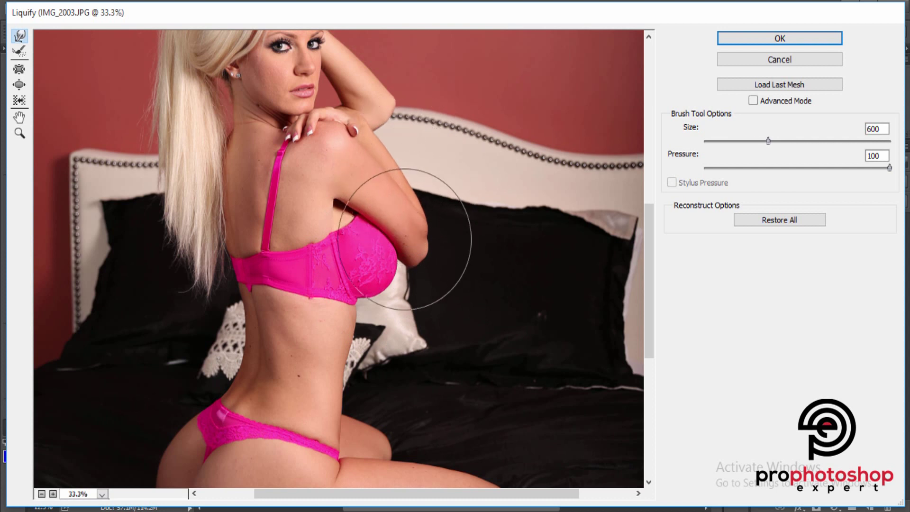
# Refine the lower front contour of the bra cup with Forward Warp at brush size 500.
pyautogui.press(']')
pyautogui.press(']')
pyautogui.press(']')
pyautogui.press(']')
pyautogui.press(']')
pyautogui.press(']')
pyautogui.press('[')
pyautogui.press('[')
pyautogui.press('[')
pyautogui.press('[')
pyautogui.press('[')
pyautogui.press('[')
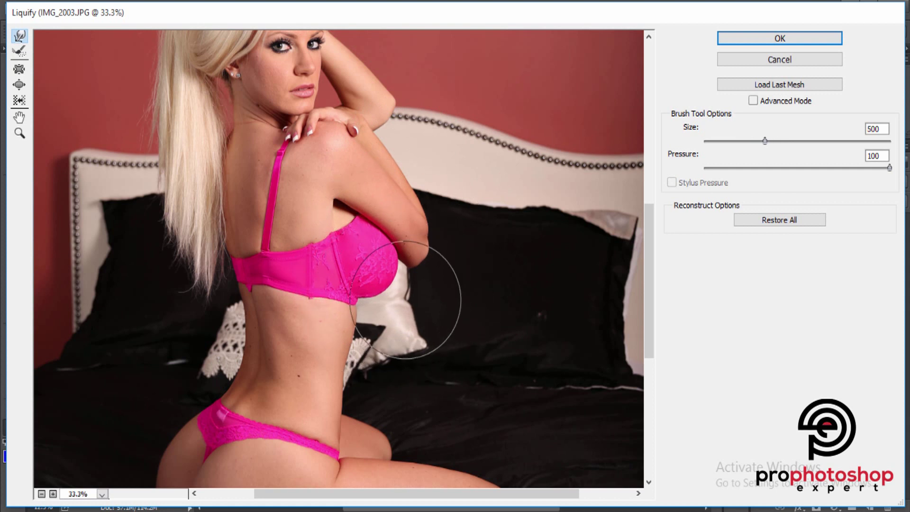
# Nudge the lower edge of the bra cup with Forward Warp at brush size 300.
pyautogui.press('[')
pyautogui.press('[')
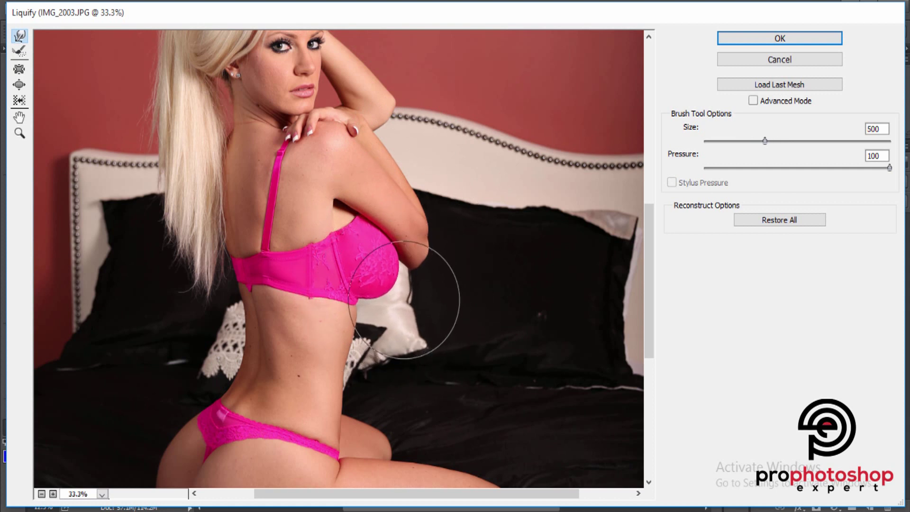
pyautogui.press('[')
pyautogui.press('[')
pyautogui.press('[')
pyautogui.press('[')
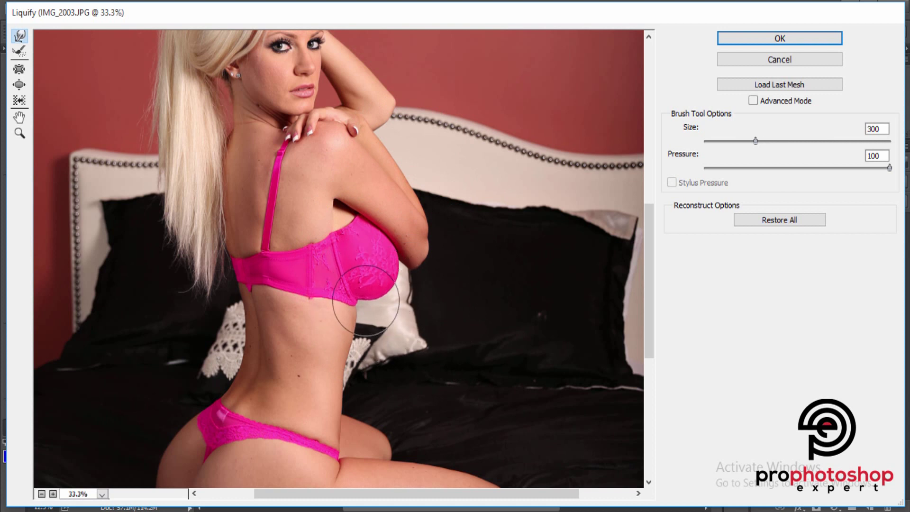
pyautogui.moveTo(365, 300); pyautogui.dragTo(366, 304)
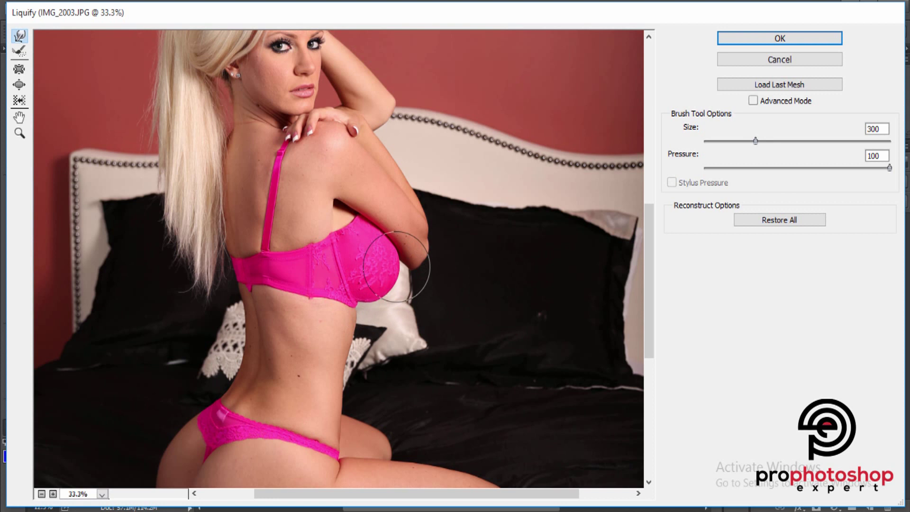
# Smooth the bra cup and underbust contour with Forward Warp at brush size 800.
pyautogui.press(']')
pyautogui.press(']')
pyautogui.press(']')
pyautogui.press(']')
pyautogui.press(']')
pyautogui.press(']')
pyautogui.press(']')
pyautogui.press(']')
pyautogui.press(']')
pyautogui.press(']')
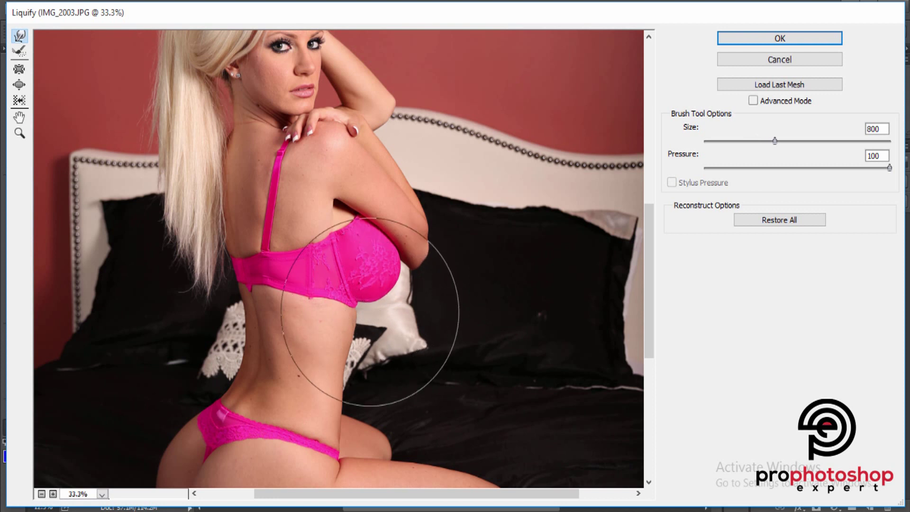
# Refine the lower bra cup edge with Forward Warp at brush sizes between 200 and 400, and apply the Liquify changes.
pyautogui.press('[')
pyautogui.press('[')
pyautogui.press('[')
pyautogui.press('[')
pyautogui.press('[')
pyautogui.press('[')
pyautogui.press('[')
pyautogui.press('[')
pyautogui.press('[')
pyautogui.press('[')
pyautogui.press('[')
pyautogui.press('[')
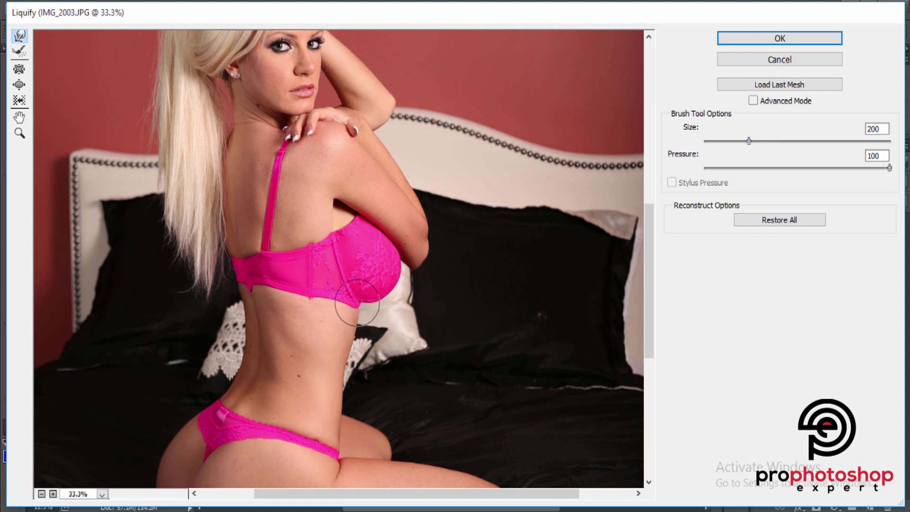
pyautogui.press(']')
pyautogui.press(']')
pyautogui.press(']')
pyautogui.press(']')
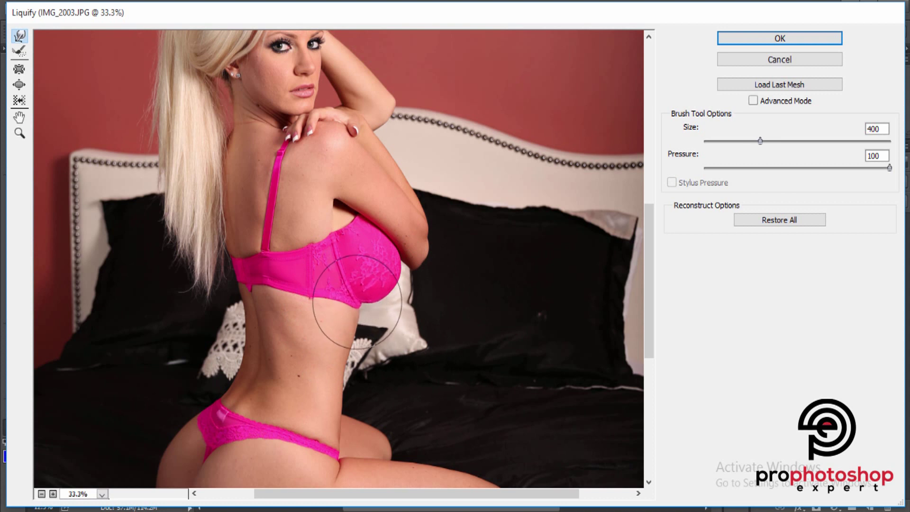
pyautogui.press('[')
pyautogui.press('[')
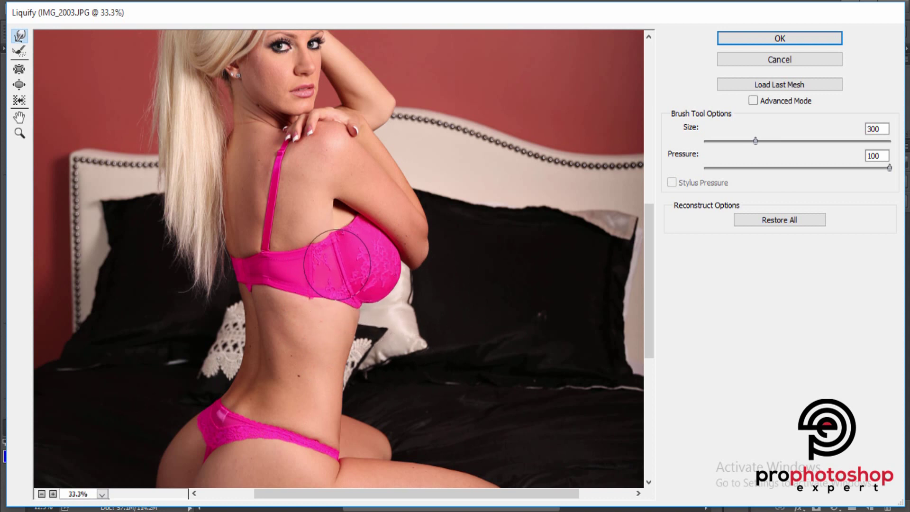
pyautogui.click(816, 43)
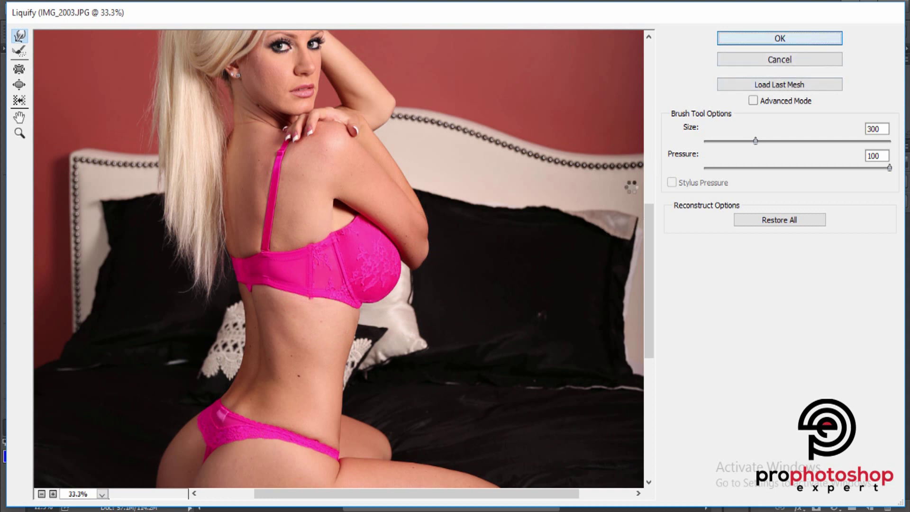
# Compare the retouched figure with the original at several zoom levels by toggling the visibility of Layer 1.
pyautogui.hotkey('ctrl', '-')
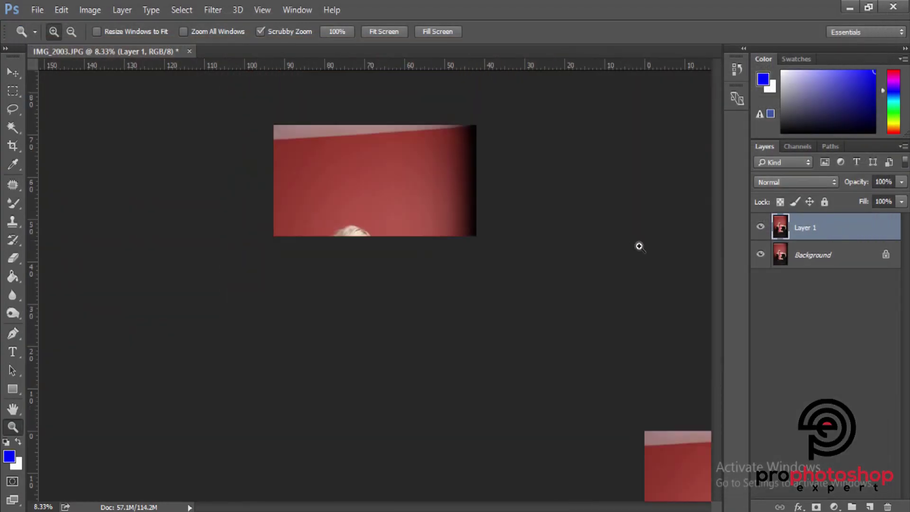
pyautogui.click(760, 227)
pyautogui.click(760, 228)
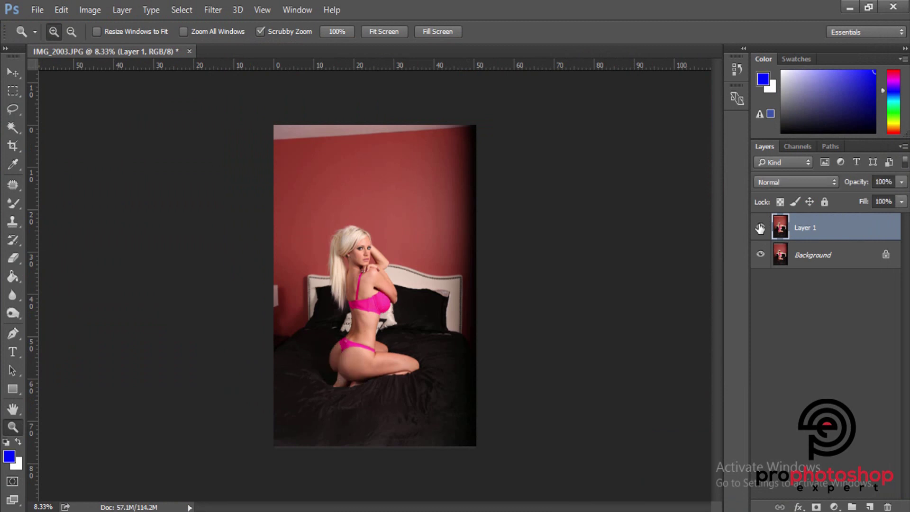
pyautogui.click(760, 227)
pyautogui.click(759, 227)
pyautogui.hotkey('ctrl', '+')
pyautogui.hotkey('ctrl', '+')
pyautogui.hotkey('ctrl', '+')
pyautogui.scroll(-3, 467, 379)
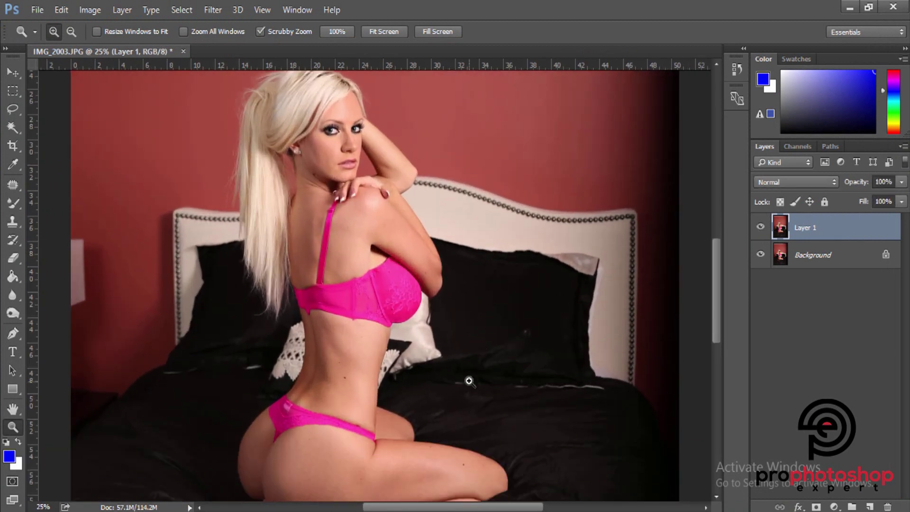
pyautogui.click(761, 227)
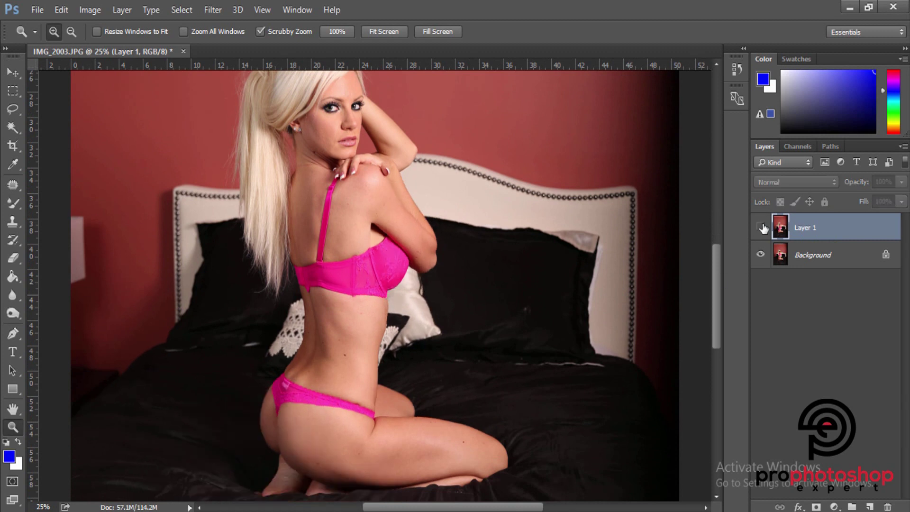
pyautogui.click(760, 228)
pyautogui.hotkey('ctrl', '-')
pyautogui.click(760, 228)
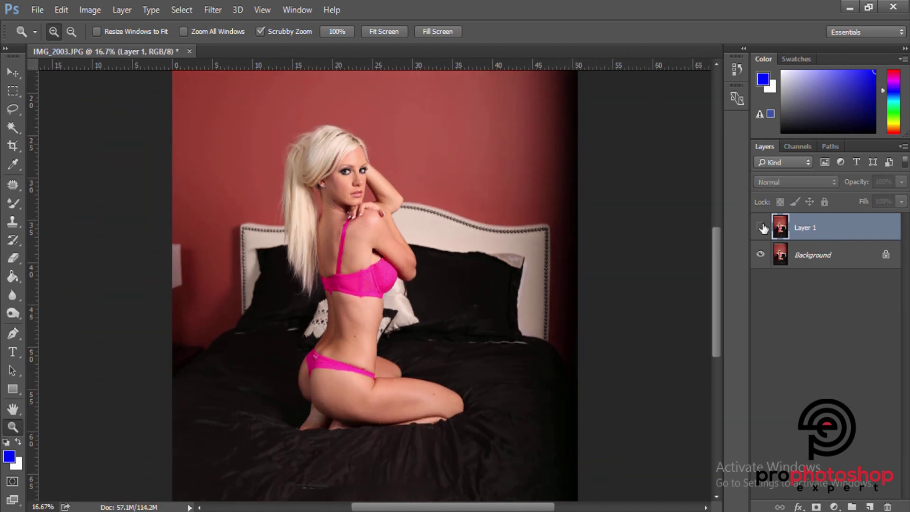
pyautogui.click(761, 227)
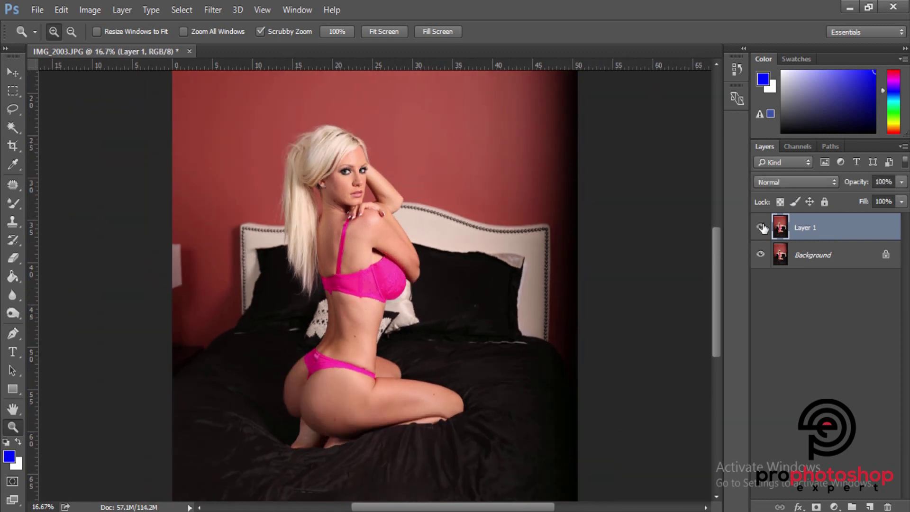
pyautogui.click(761, 228)
pyautogui.click(761, 228)
# Reopen Liquify on Layer 1 and push the upper arm and elbow edge slightly outward with Forward Warp at brush size 800.
pyautogui.hotkey('ctrl', '+')
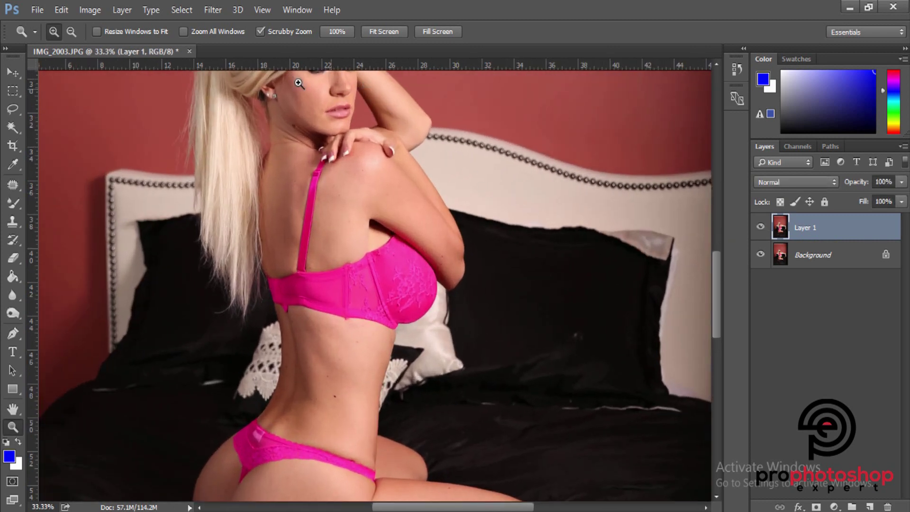
pyautogui.click(212, 10)
pyautogui.click(230, 117)
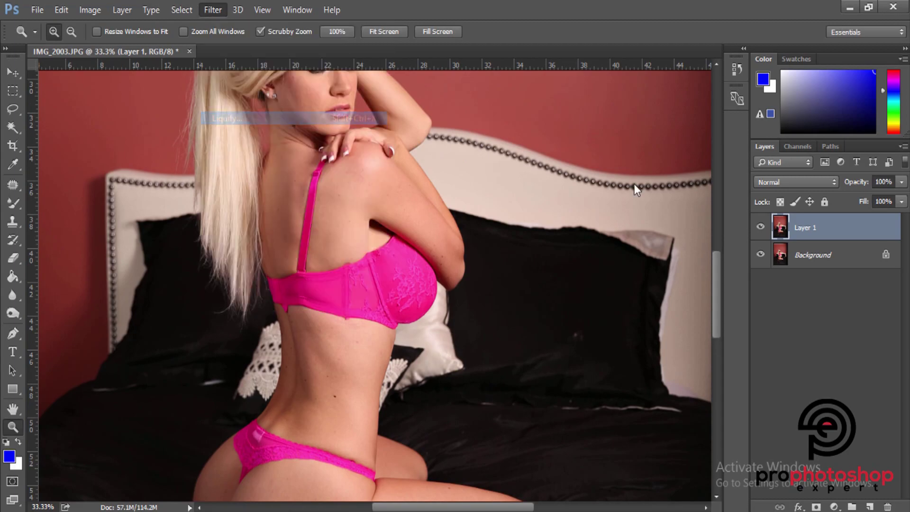
pyautogui.press(']')
pyautogui.press(']')
pyautogui.press(']')
pyautogui.scroll(-2, 446, 244)
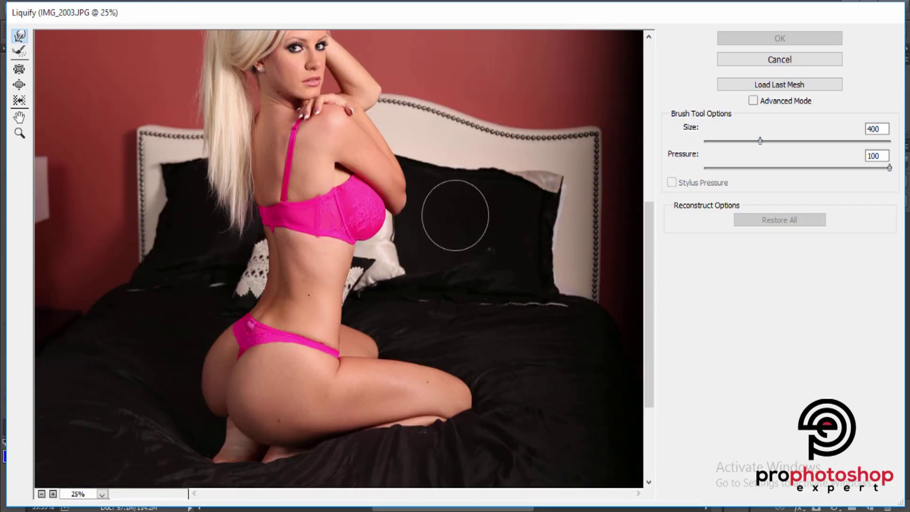
pyautogui.scroll(1, 431, 219)
pyautogui.press(']')
pyautogui.press(']')
pyautogui.press(']')
pyautogui.press(']')
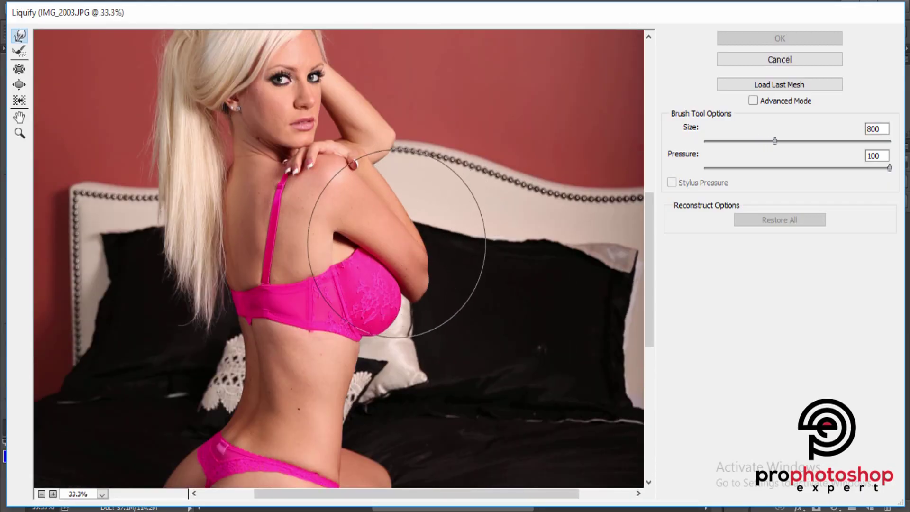
pyautogui.moveTo(399, 246); pyautogui.dragTo(404, 244)
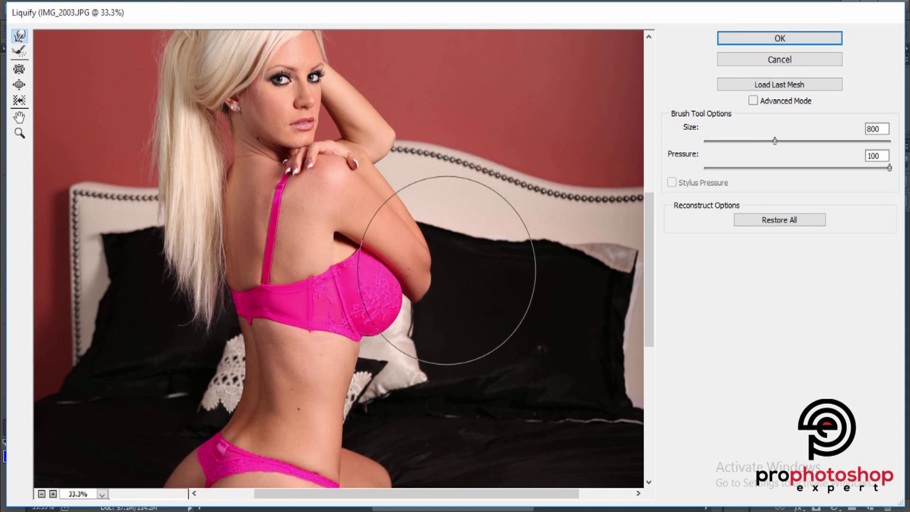
pyautogui.moveTo(446, 268); pyautogui.dragTo(452, 268)
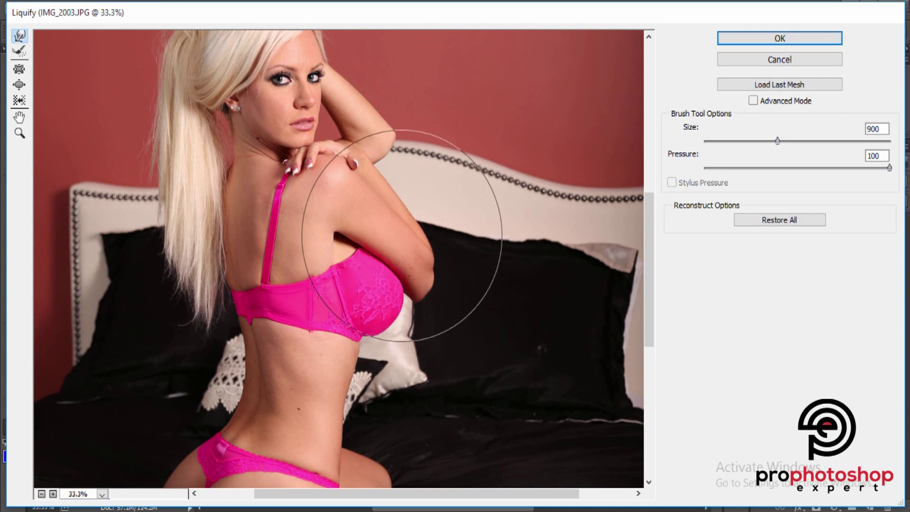
# Check the arm, bust and overall figure in the Liquify preview and apply the changes to Layer 1.
pyautogui.press('[')
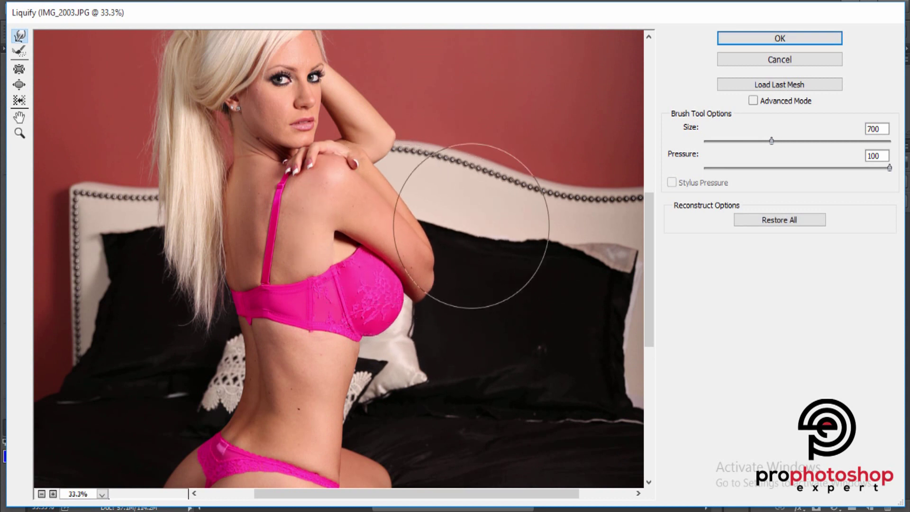
pyautogui.press('[')
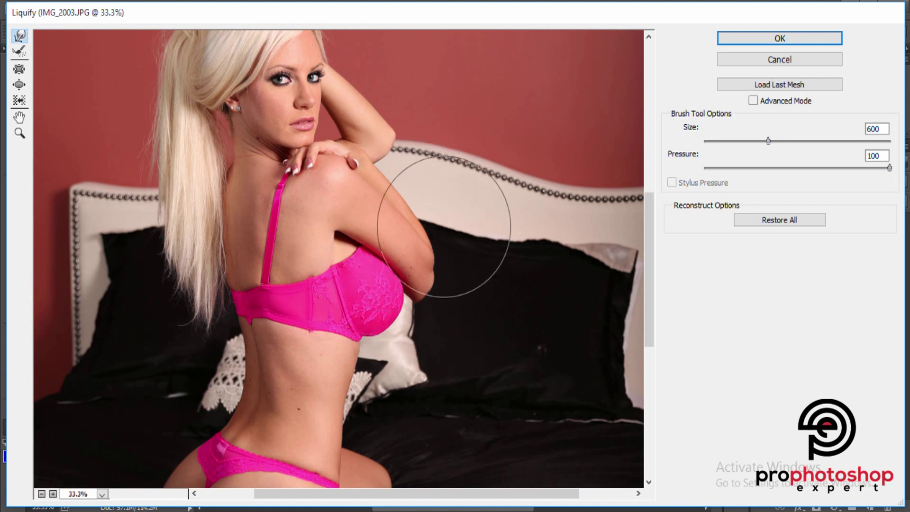
pyautogui.hotkey('ctrl', '-')
pyautogui.scroll(-2, 479, 246)
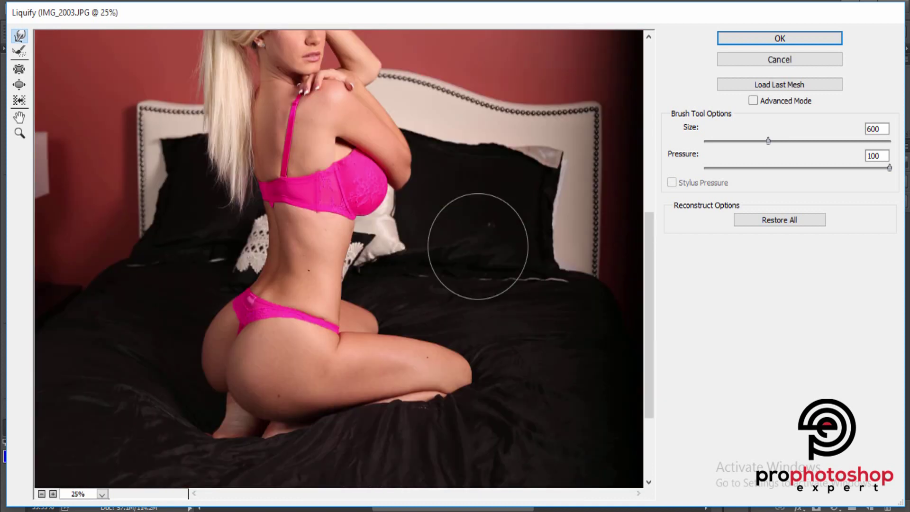
pyautogui.scroll(2, 479, 246)
pyautogui.press('[')
pyautogui.press('[')
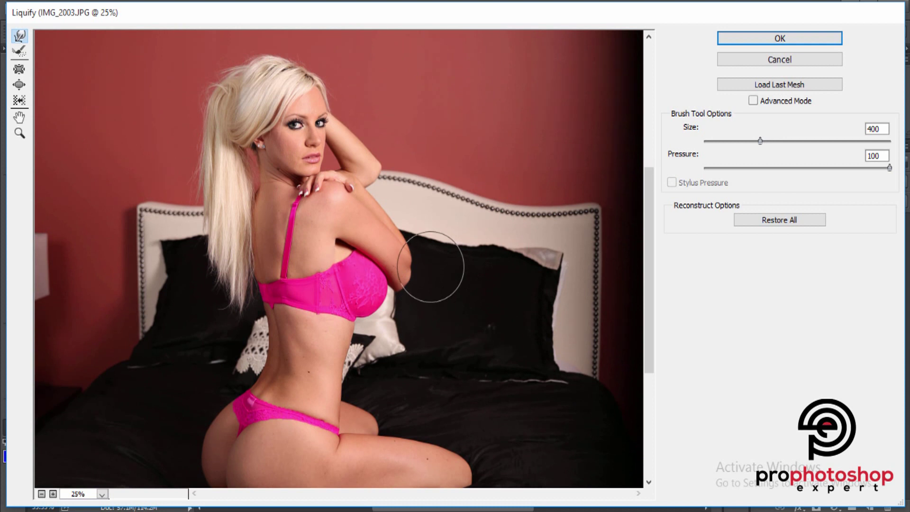
pyautogui.hotkey('ctrl', '-')
pyautogui.hotkey('ctrl', '-')
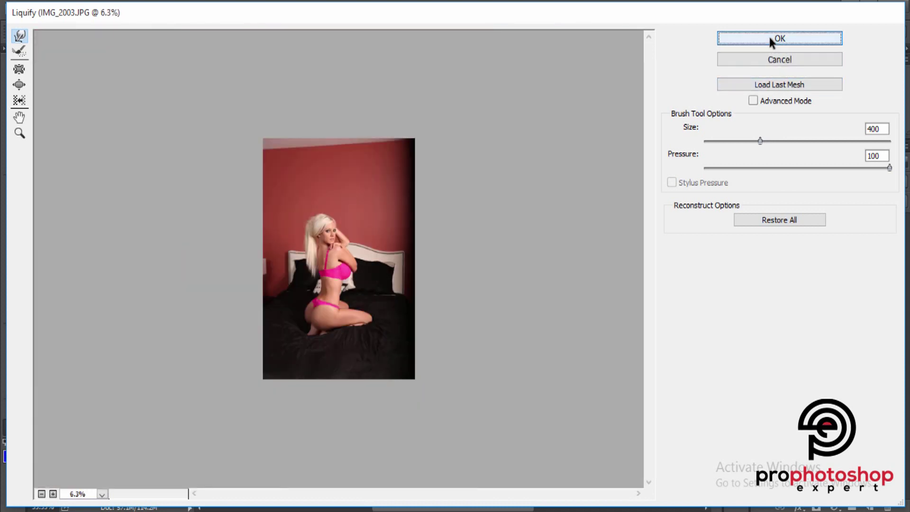
pyautogui.click(769, 37)
# Compare the whole photo before and after the latest arm adjustment by hiding and showing Layer 1.
pyautogui.scroll(-2, 566, 182)
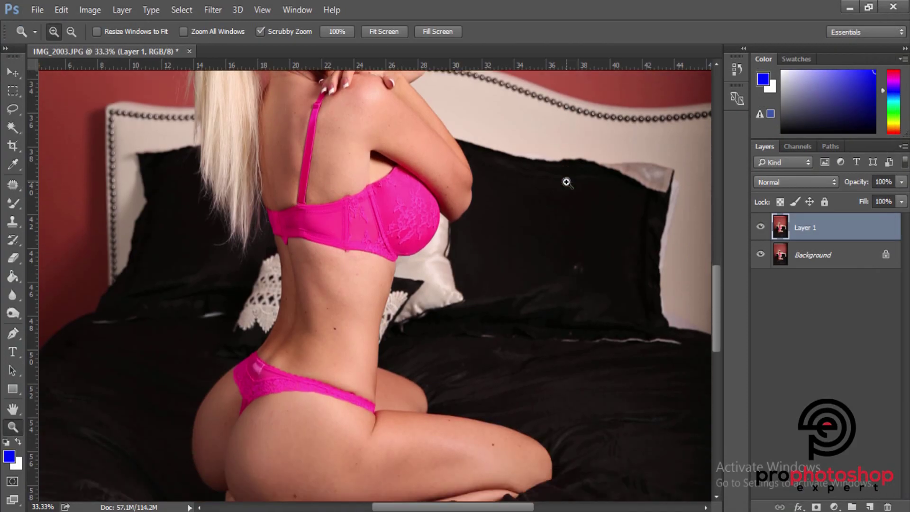
pyautogui.hotkey('ctrl', '-')
pyautogui.hotkey('ctrl', '-')
pyautogui.hotkey('ctrl', '-')
pyautogui.click(759, 227)
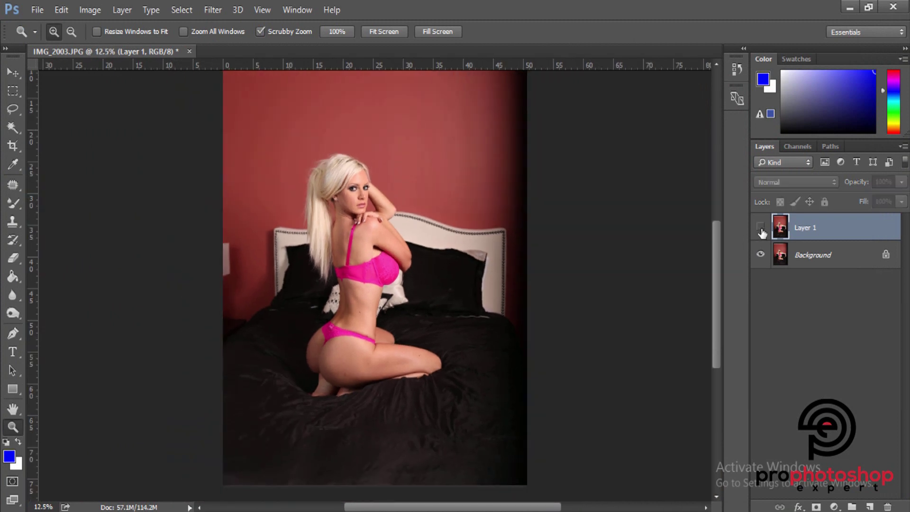
pyautogui.click(759, 227)
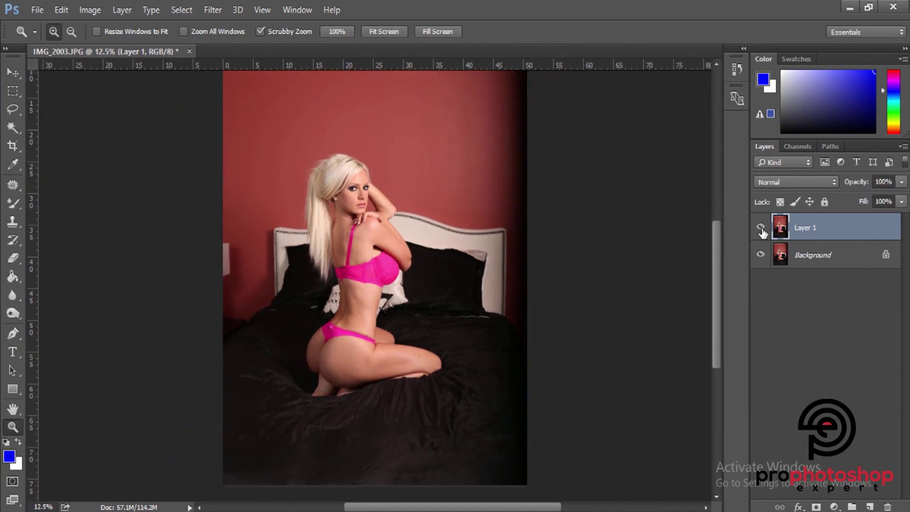
pyautogui.click(759, 227)
pyautogui.click(760, 227)
# Duplicate Layer 1 and raise the copy's brightness to 20 with a Brightness/Contrast adjustment.
pyautogui.hotkey('ctrl', 'j')
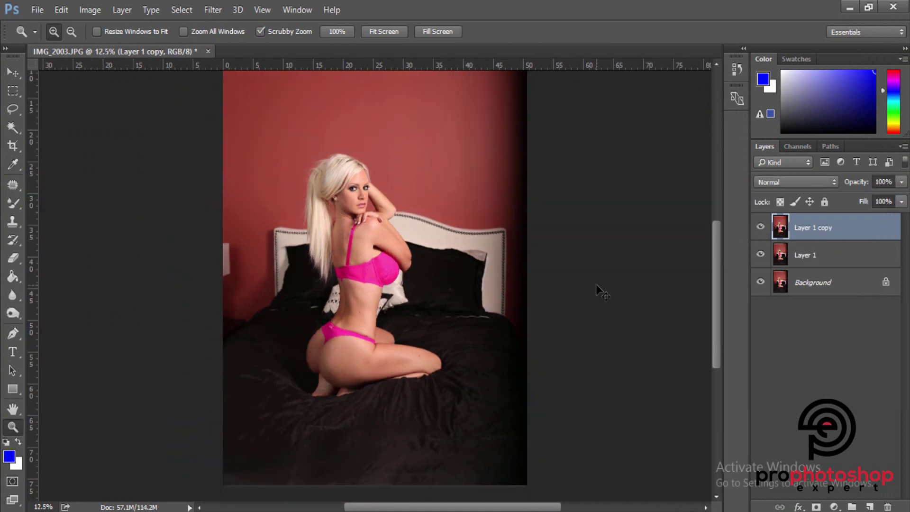
pyautogui.hotkey('ctrl', '+')
pyautogui.click(90, 10)
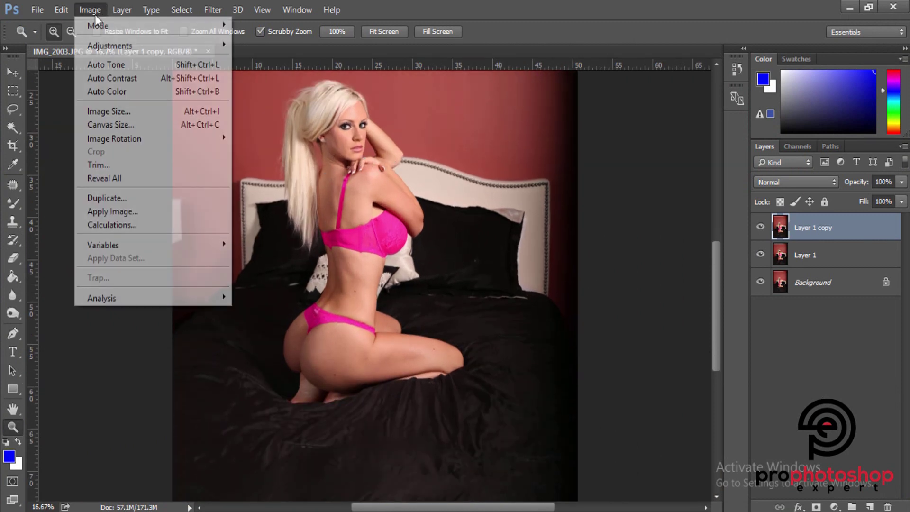
pyautogui.moveTo(145, 47)
pyautogui.click(272, 49)
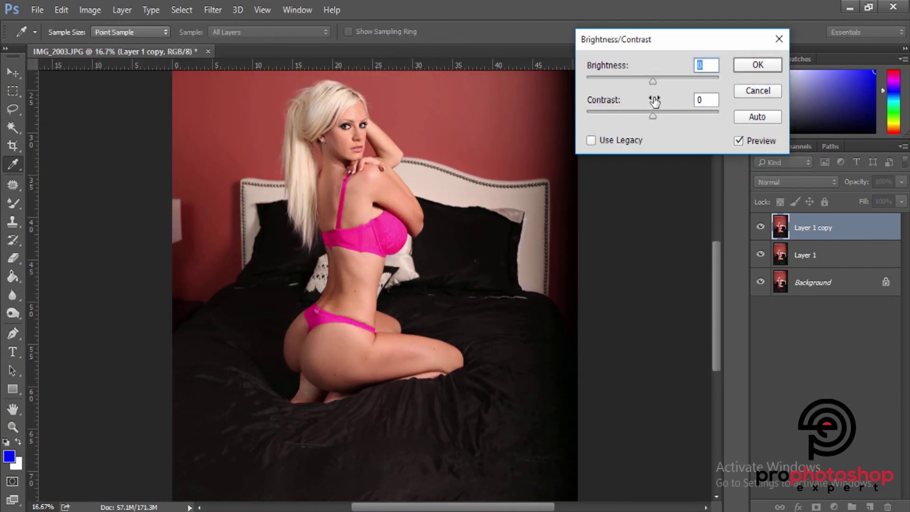
pyautogui.moveTo(656, 84); pyautogui.dragTo(661, 81)
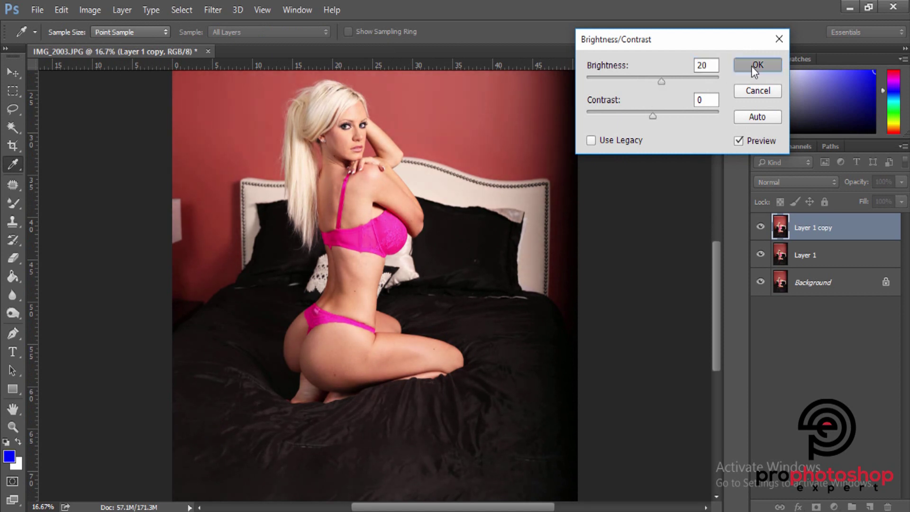
pyautogui.click(757, 65)
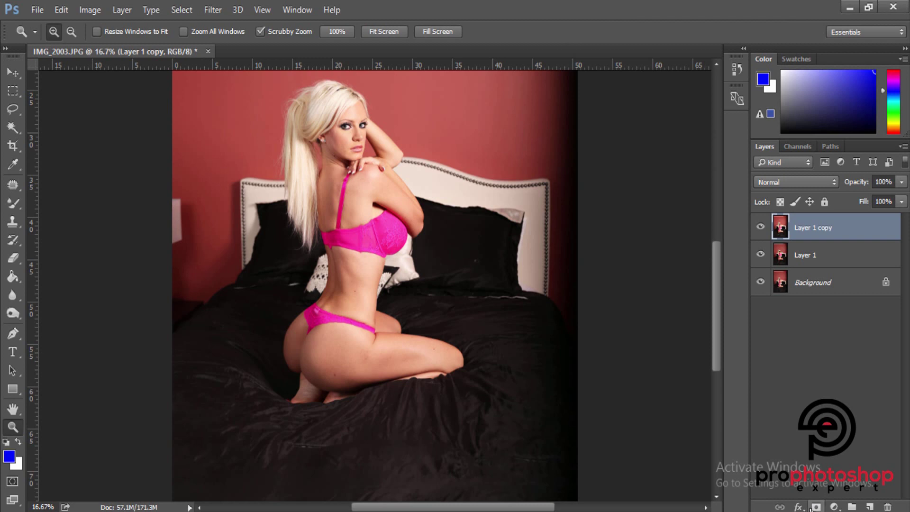
# Add a layer mask to Layer 1 copy and invert it to black.
pyautogui.click(814, 507)
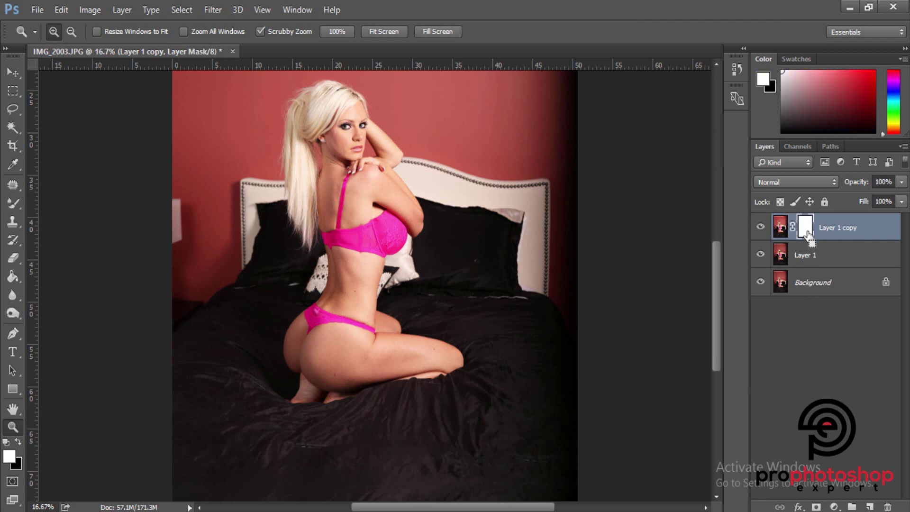
pyautogui.hotkey('ctrl', 'i')
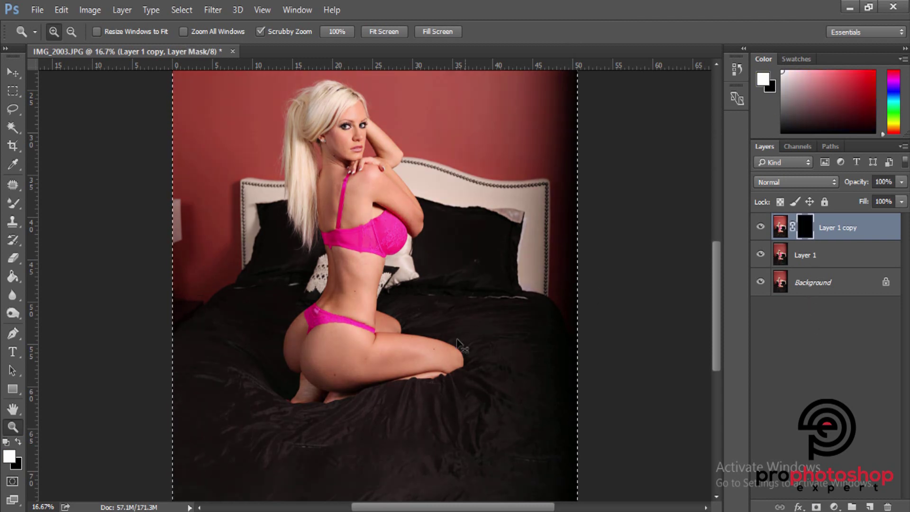
# Set up the Brush tool at 400 px and 30% opacity for painting white on the Layer 1 copy mask.
pyautogui.click(195, 265)
pyautogui.rightClick(13, 203)
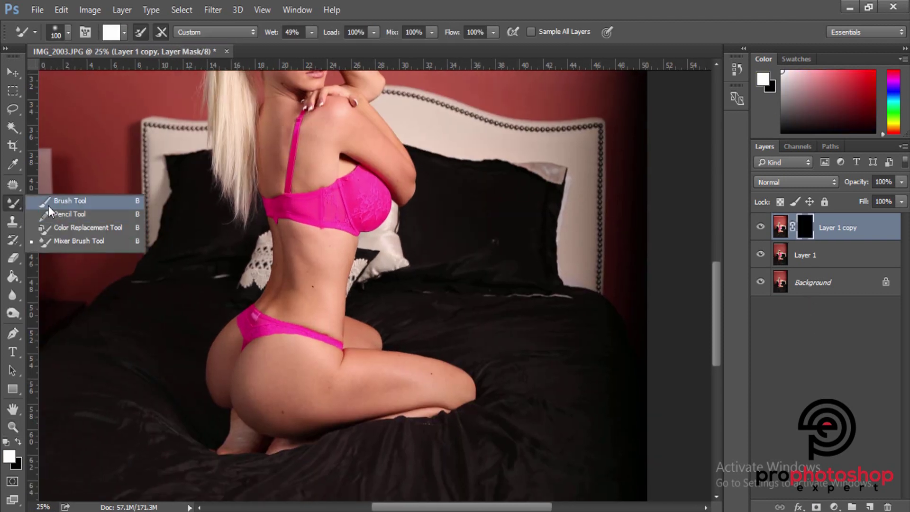
pyautogui.click(48, 204)
pyautogui.hotkey('ctrl', '+')
pyautogui.scroll(-3, 349, 231)
pyautogui.press(']')
pyautogui.press(']')
pyautogui.press(']')
pyautogui.press(']')
pyautogui.press(']')
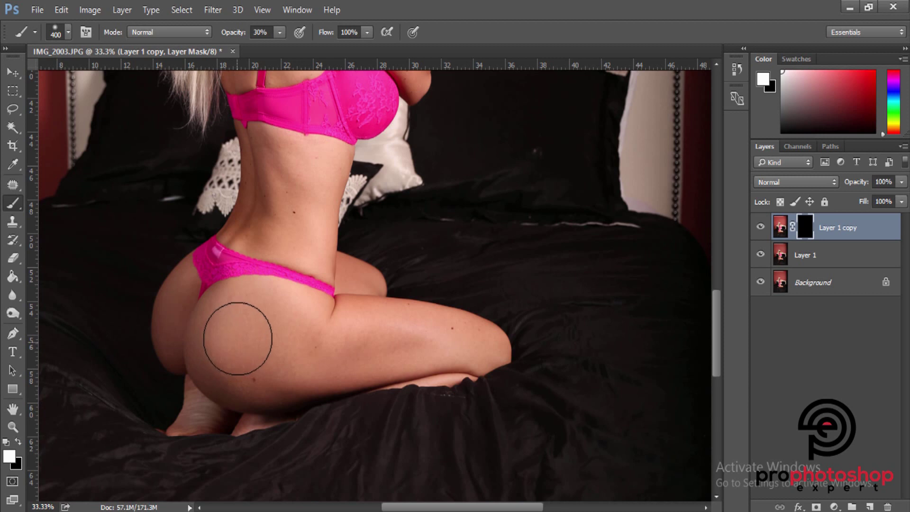
# Paint white on the Layer 1 copy mask with 250 to 500 px brushes to brighten the centre of the near buttock.
pyautogui.press('[')
pyautogui.press('[')
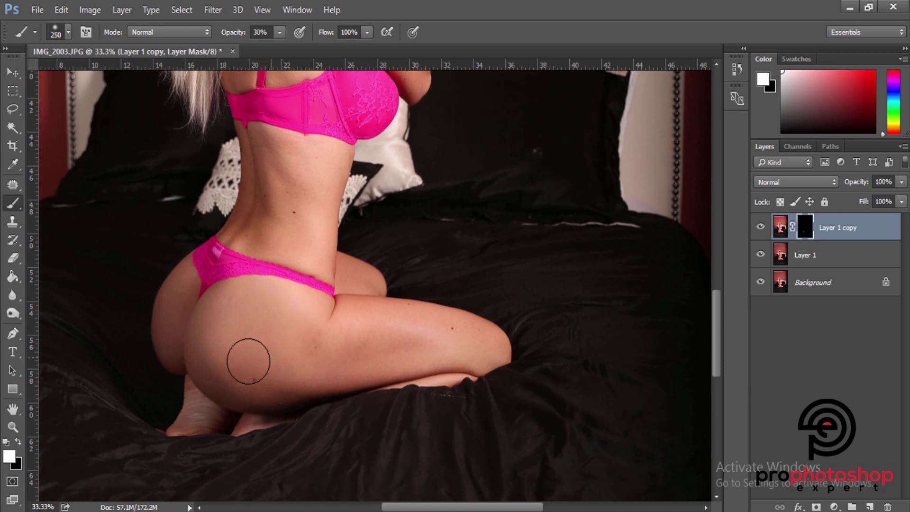
pyautogui.press('[')
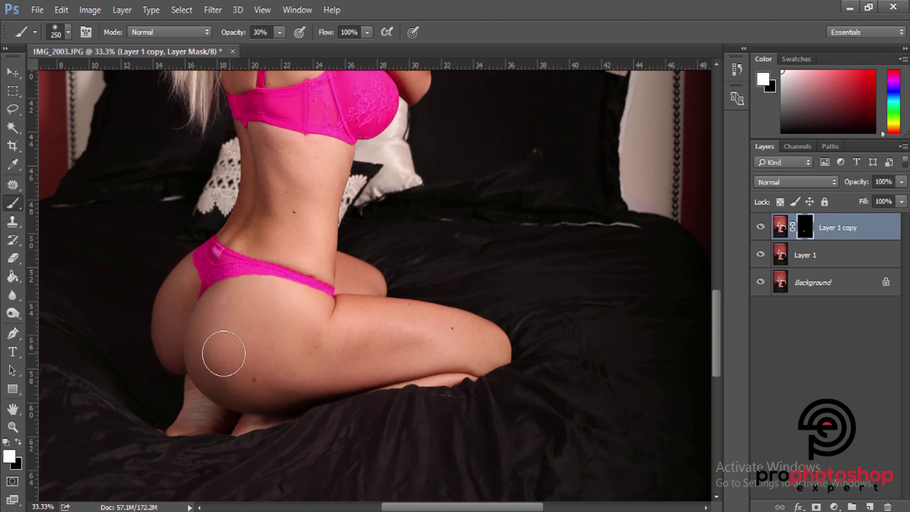
pyautogui.press(']')
pyautogui.press(']')
pyautogui.press(']')
pyautogui.press(']')
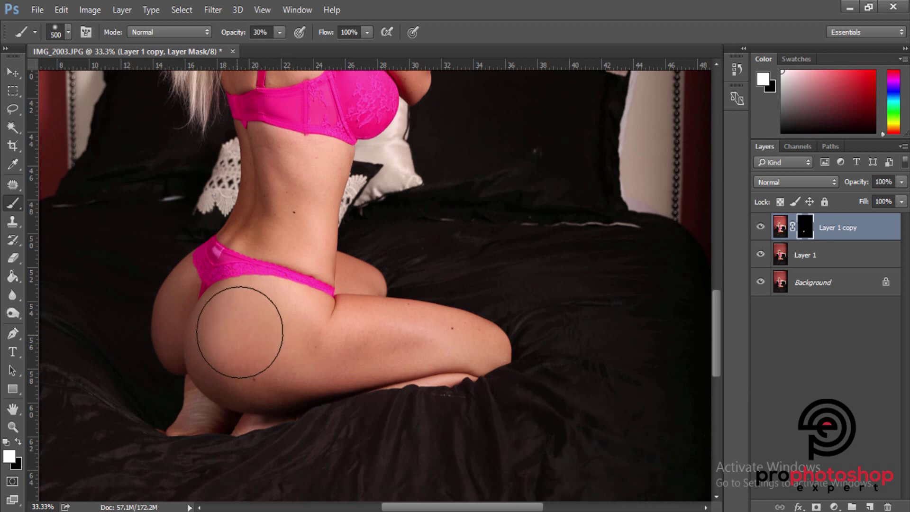
pyautogui.press('[')
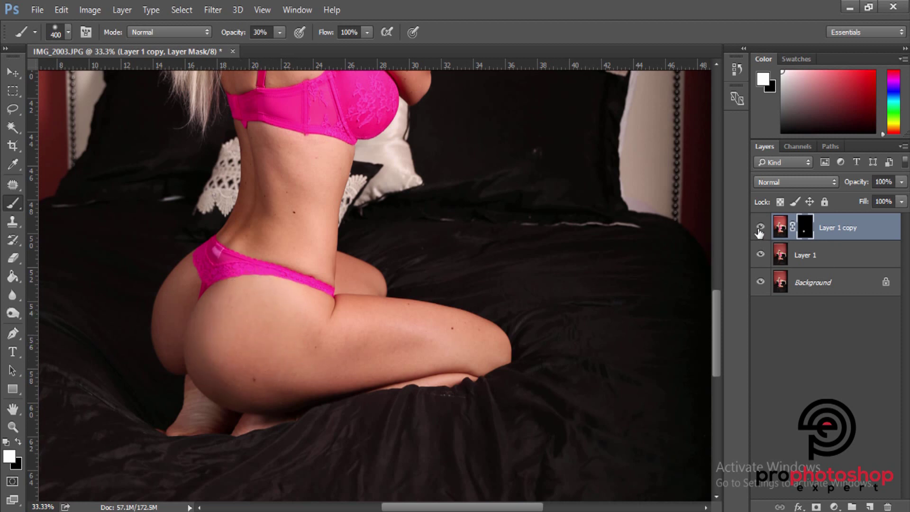
# Clean up the painted mask area around the buttock with a 300 px Eraser and compare with Layer 1 copy hidden and shown.
pyautogui.press('[')
pyautogui.press('[')
pyautogui.press(']')
pyautogui.click(13, 258)
pyautogui.press(']')
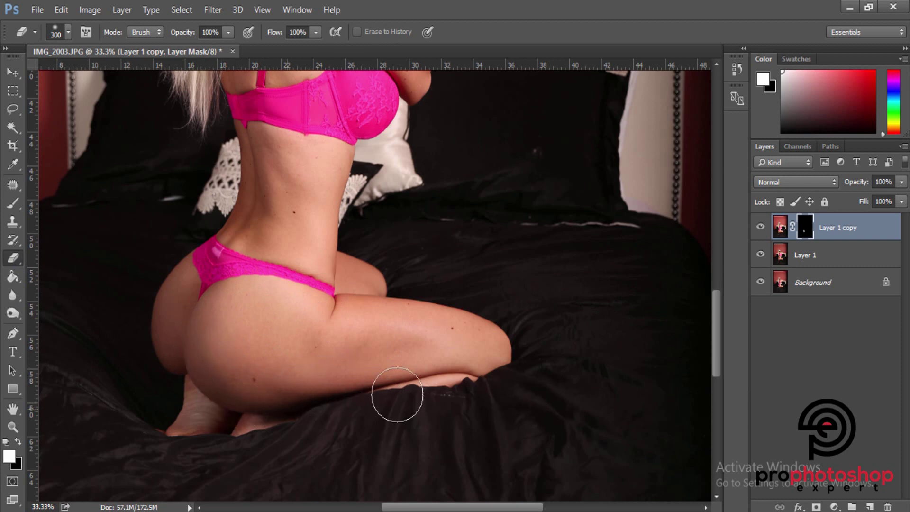
pyautogui.click(760, 227)
pyautogui.click(760, 227)
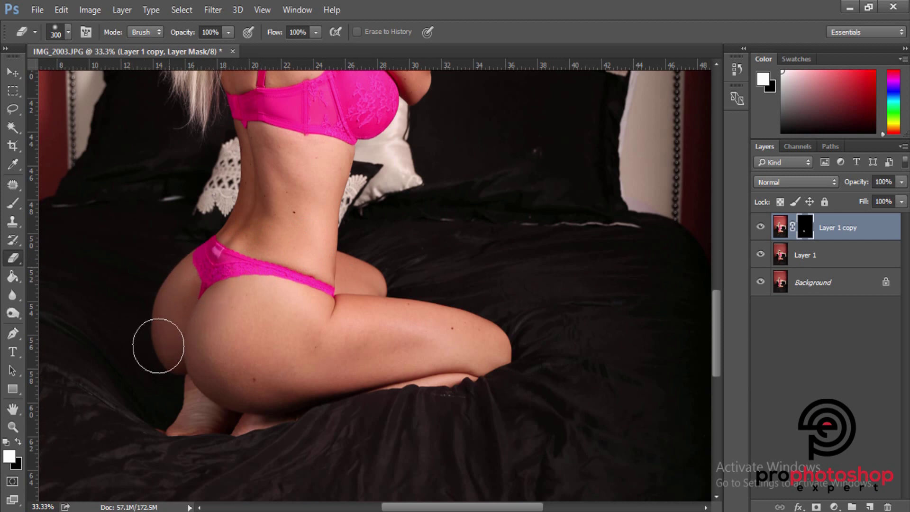
pyautogui.click(760, 227)
pyautogui.click(760, 227)
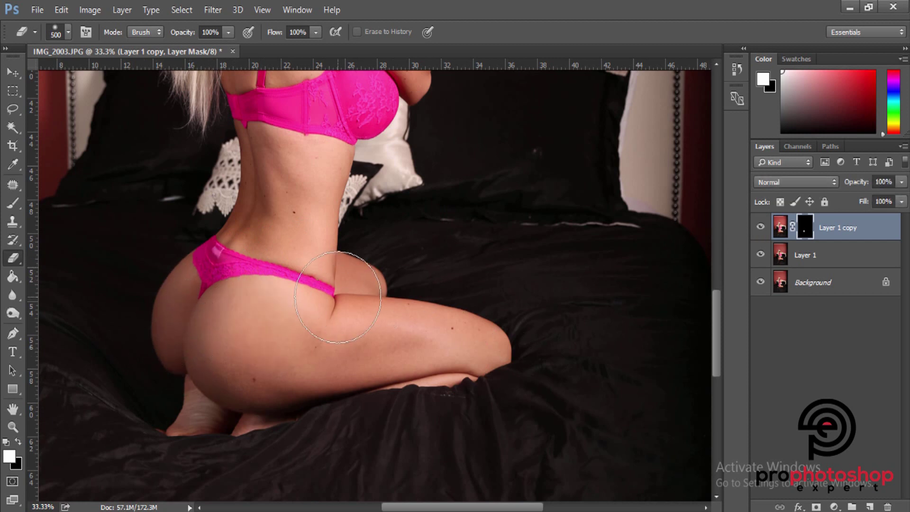
# Soften the brightened hip area on the mask with a 500 px Eraser and check it by toggling Layer 1 copy's visibility.
pyautogui.press(']')
pyautogui.press(']')
pyautogui.click(759, 228)
pyautogui.click(760, 227)
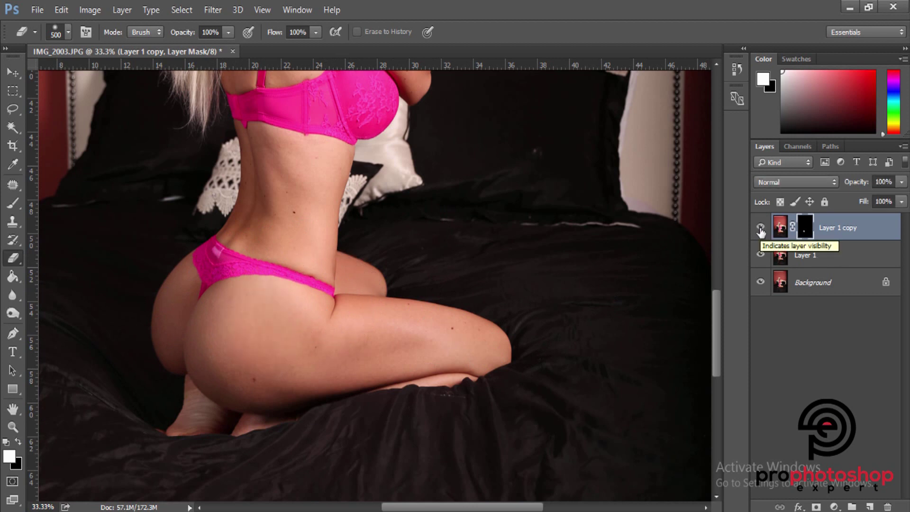
pyautogui.click(760, 227)
pyautogui.click(760, 227)
pyautogui.press('[')
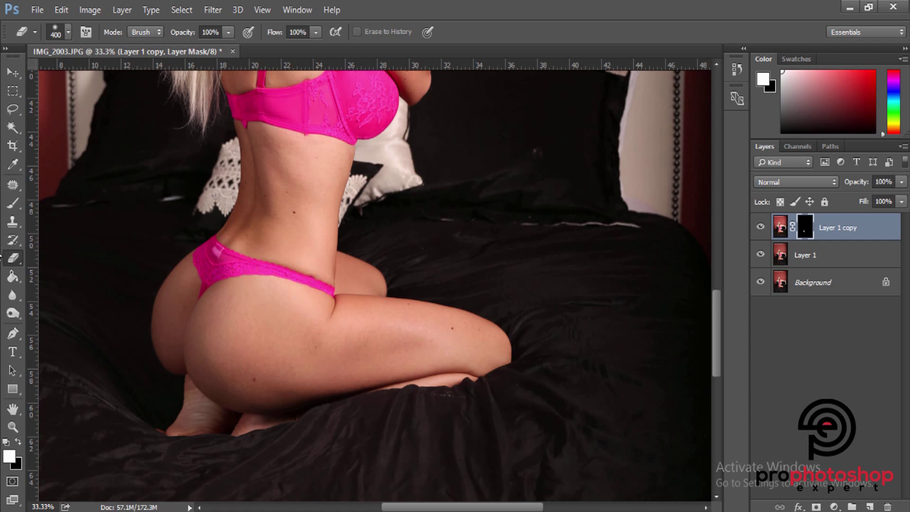
# Paint a highlight along the thigh on the mask with a 200 px brush at 30% opacity and compare with Layer 1 copy hidden.
pyautogui.click(14, 204)
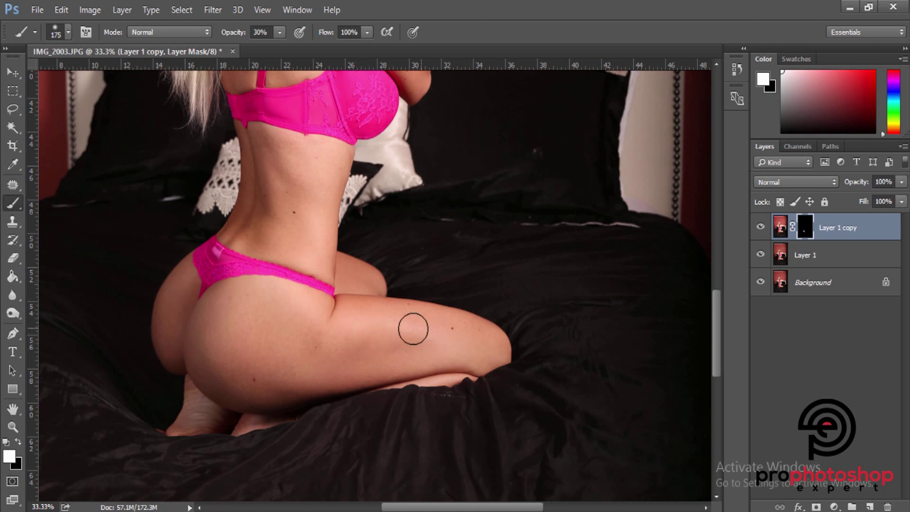
pyautogui.press(']')
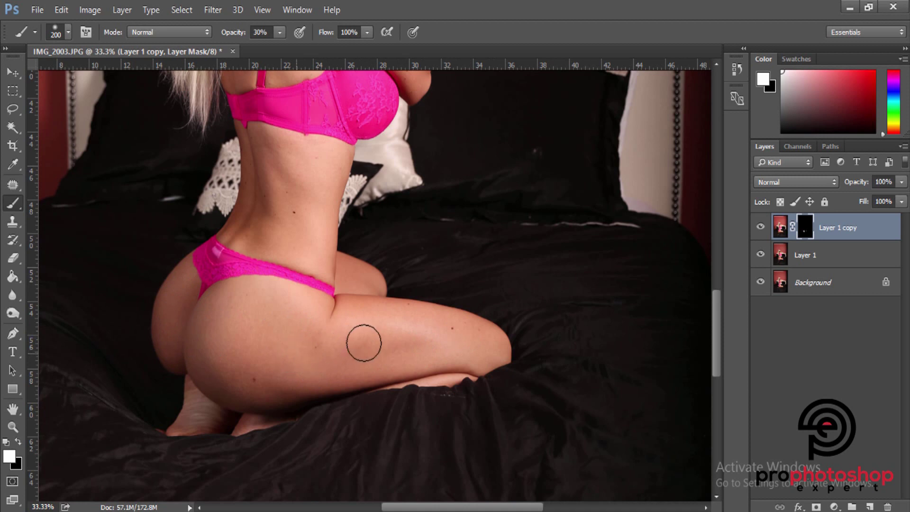
pyautogui.click(759, 228)
pyautogui.click(759, 227)
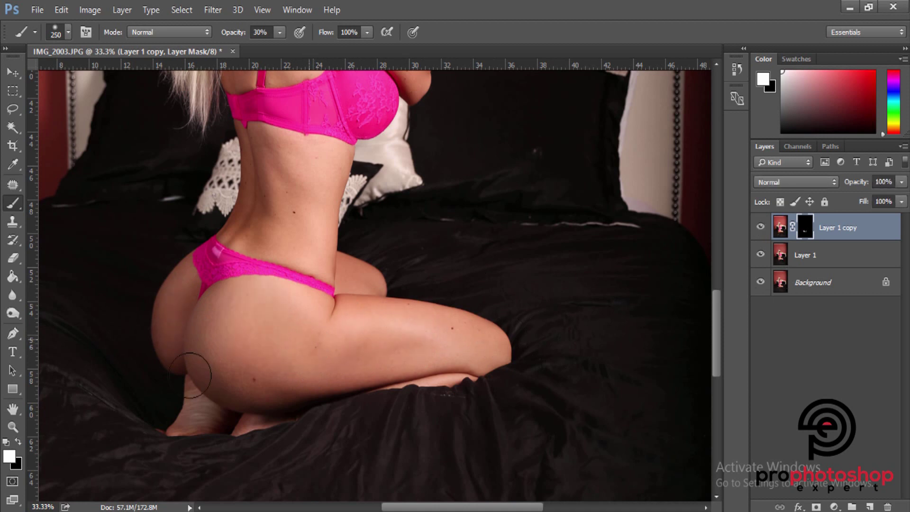
# Enlarge the Eraser to 700 px for the mask edges around the thigh and compare with Layer 1 copy hidden and shown.
pyautogui.click(12, 260)
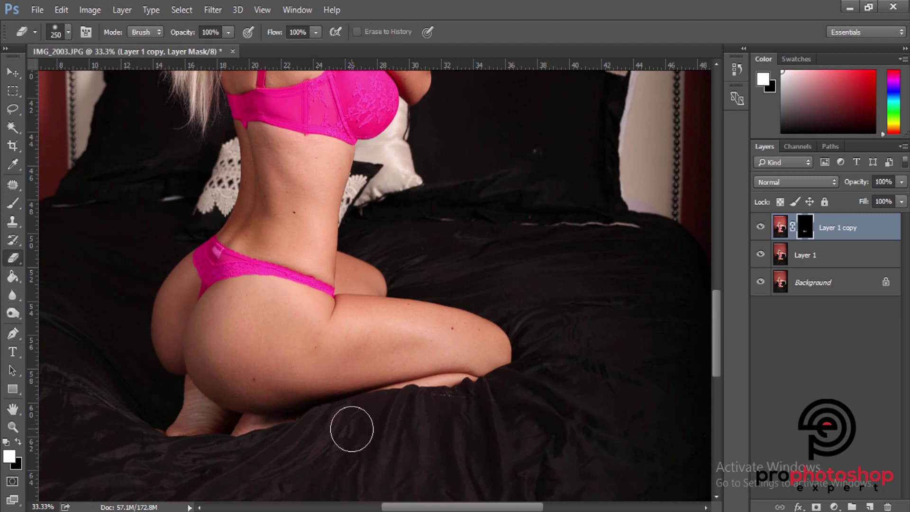
pyautogui.press(']')
pyautogui.press(']')
pyautogui.press(']')
pyautogui.press(']')
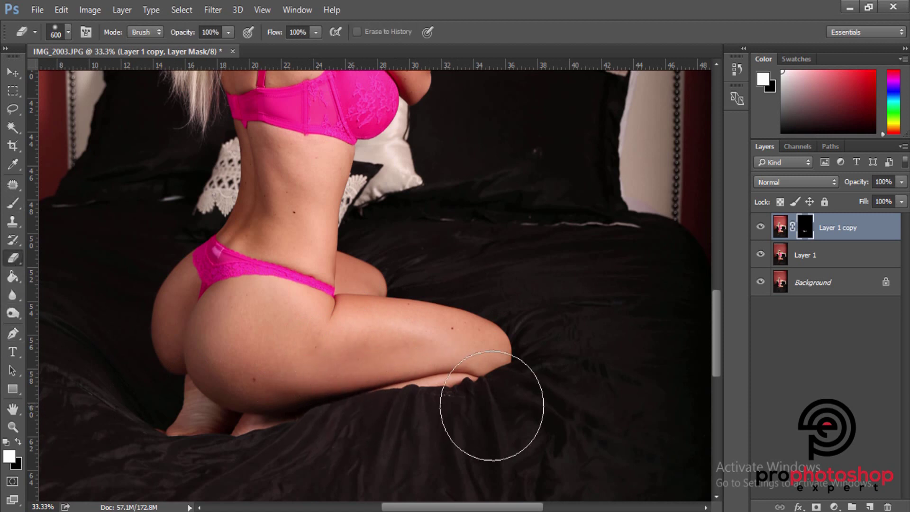
pyautogui.press(']')
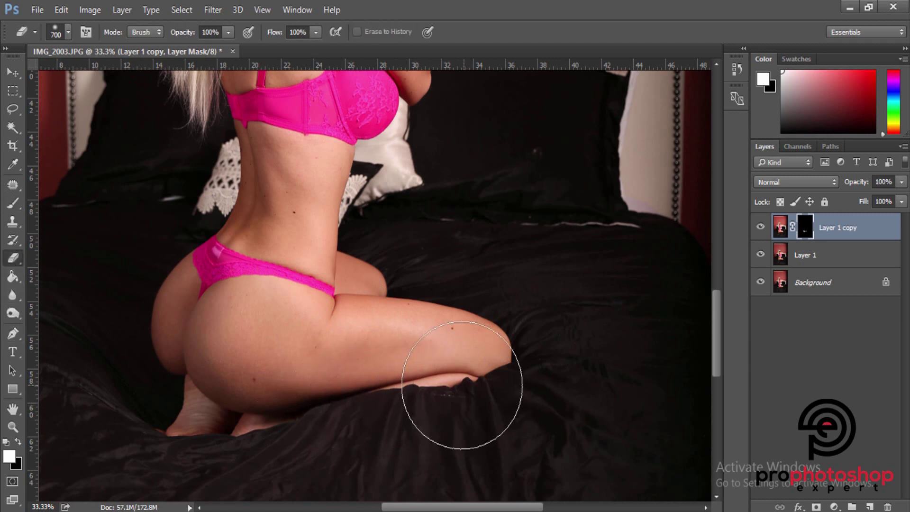
pyautogui.click(760, 228)
pyautogui.click(761, 228)
pyautogui.click(761, 229)
pyautogui.click(761, 229)
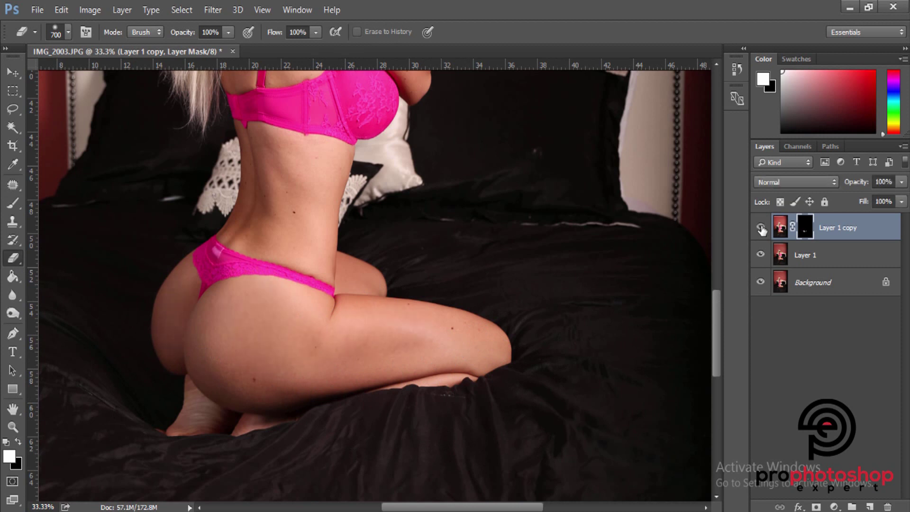
# Brighten the bra cup by painting white on the Layer 1 copy mask with a 250 px brush at 30% opacity.
pyautogui.scroll(4, 465, 386)
pyautogui.scroll(2, 425, 339)
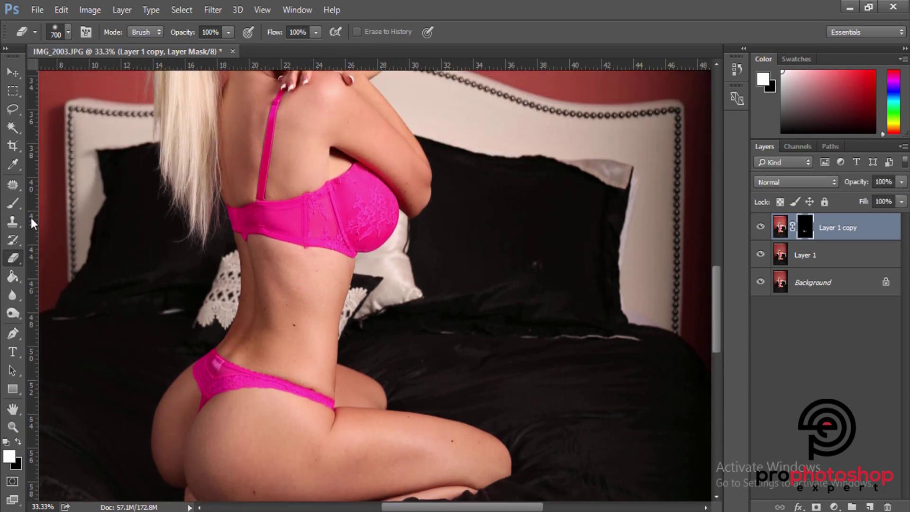
pyautogui.click(12, 204)
pyautogui.scroll(2, 348, 225)
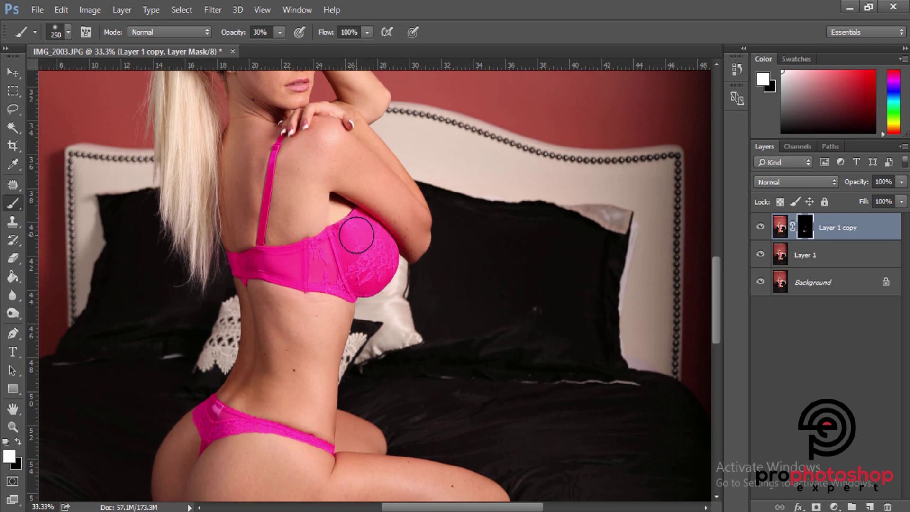
pyautogui.moveTo(356, 235)
pyautogui.mouseDown()
pyautogui.moveTo(373, 250)
pyautogui.moveTo(372, 271)
pyautogui.moveTo(374, 253)
pyautogui.moveTo(371, 263)
pyautogui.moveTo(361, 243)
pyautogui.mouseUp()
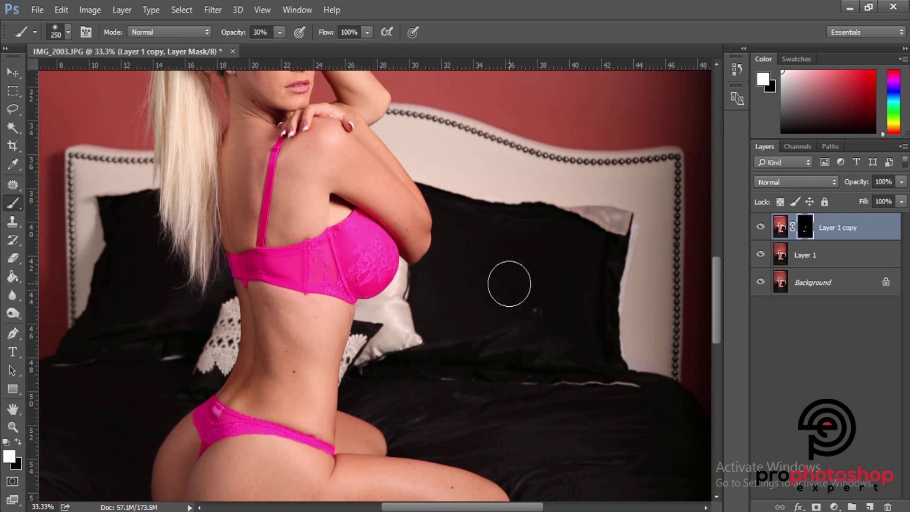
# Compare the whole figure with and without the brightening by hiding and showing Layer 1 copy.
pyautogui.hotkey('ctrl', '-')
pyautogui.click(760, 227)
pyautogui.click(759, 227)
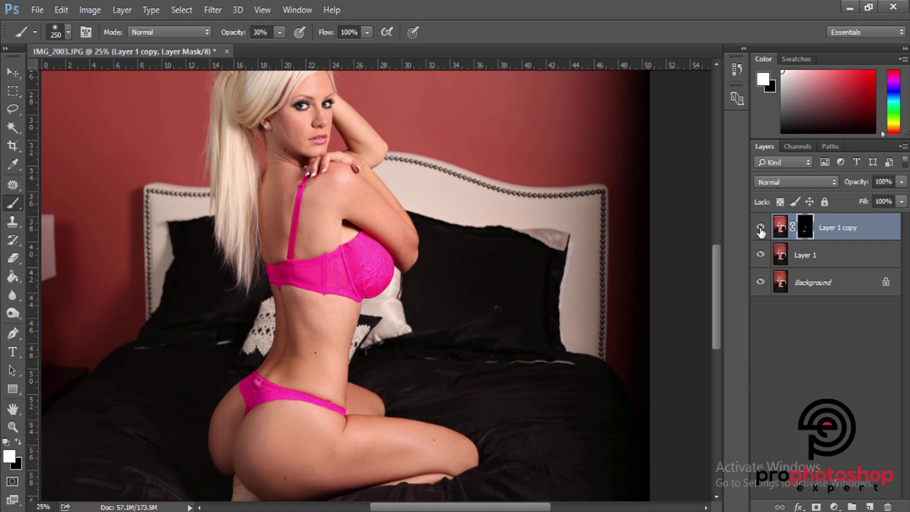
pyautogui.click(759, 228)
pyautogui.click(760, 228)
pyautogui.hotkey('ctrl', '-')
pyautogui.scroll(-2, 540, 307)
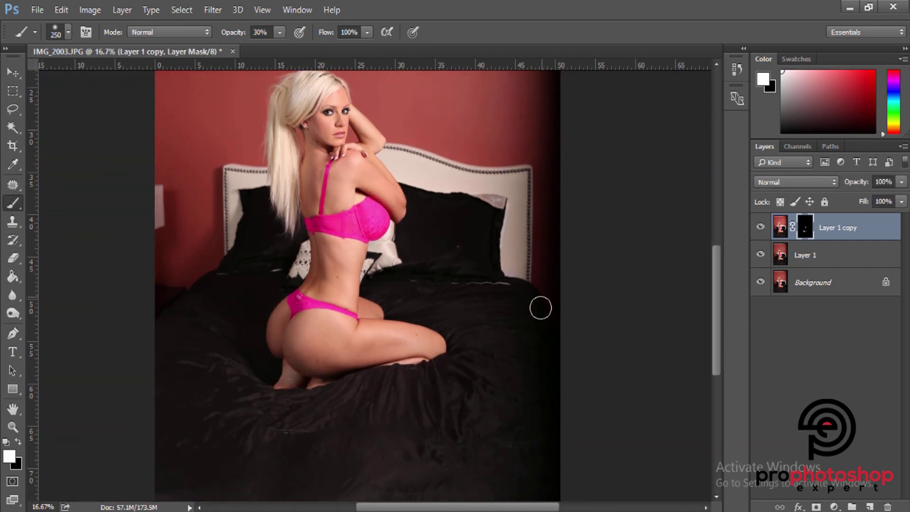
# Merge Layer 1 copy with Layer 1 and stamp the visible image onto a new layer above it.
pyautogui.keyDown('ctrl'); pyautogui.click(796, 255); pyautogui.keyUp('ctrl')
pyautogui.rightClick(801, 255)
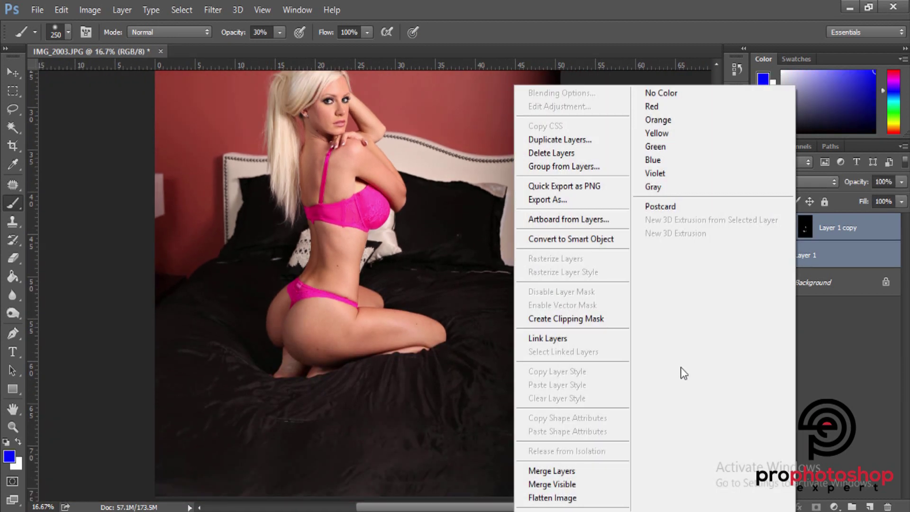
pyautogui.click(559, 471)
pyautogui.hotkey('ctrl', 'alt', 'shift', 'e')
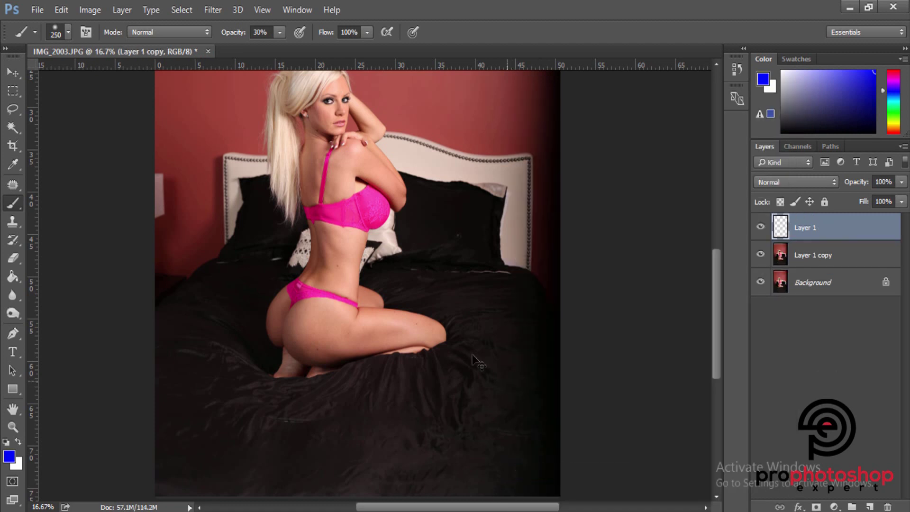
# Lower the brightness of the new top layer to -21 with a Brightness/Contrast adjustment.
pyautogui.click(90, 11)
pyautogui.moveTo(109, 47)
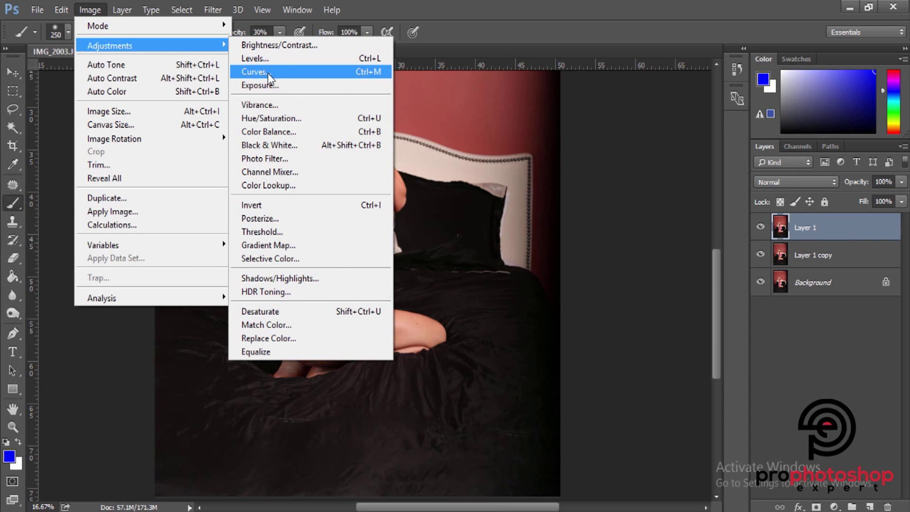
pyautogui.click(280, 46)
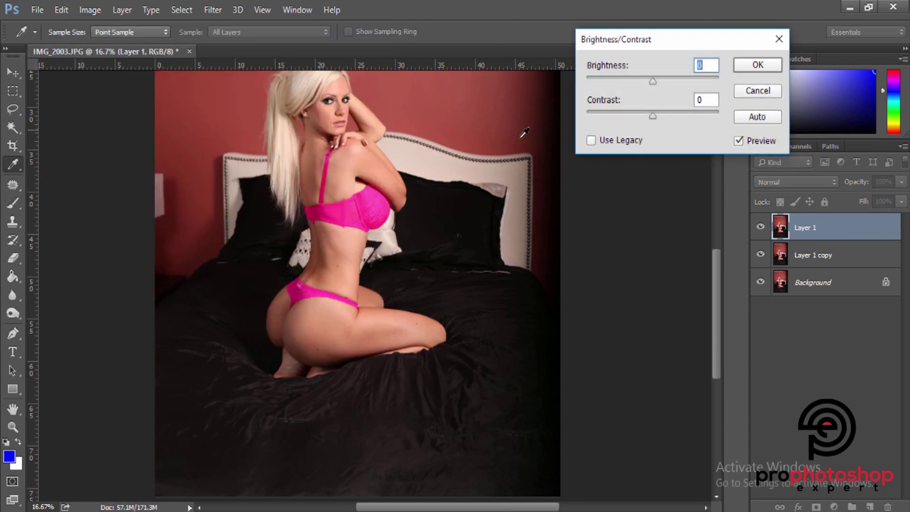
pyautogui.moveTo(653, 80); pyautogui.dragTo(644, 80)
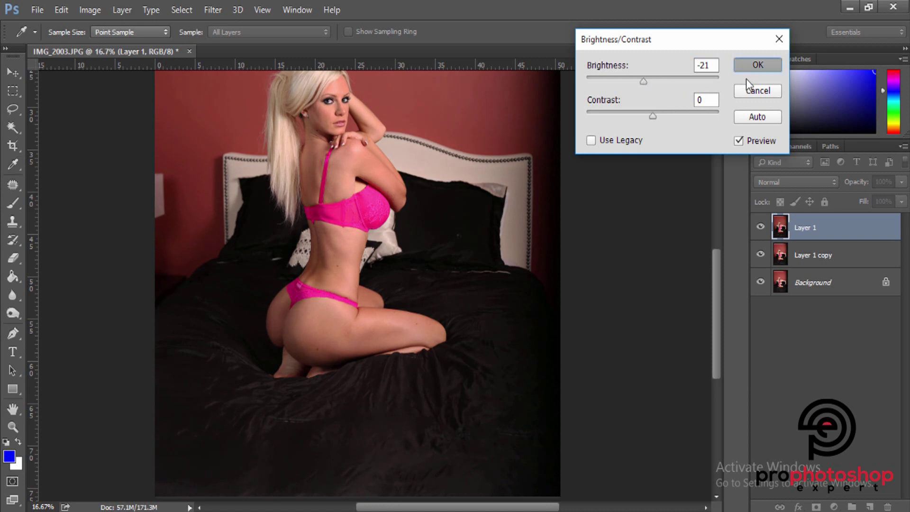
pyautogui.click(754, 66)
pyautogui.press('b')
# Add a layer mask to the darkened Layer 1 and fill the entire mask with black.
pyautogui.click(816, 506)
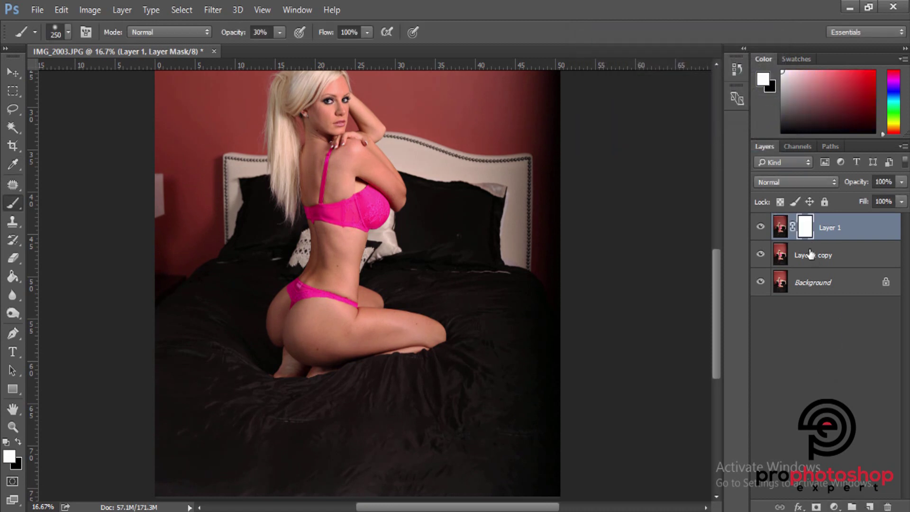
pyautogui.hotkey('ctrl', 'a')
pyautogui.press('Delete')
pyautogui.hotkey('ctrl', 'd')
# Paint white on the Layer 1 mask with a 100 px brush to deepen the buttock's shadows and compare by toggling Layer 1.
pyautogui.hotkey('ctrl', '+')
pyautogui.hotkey('ctrl', '+')
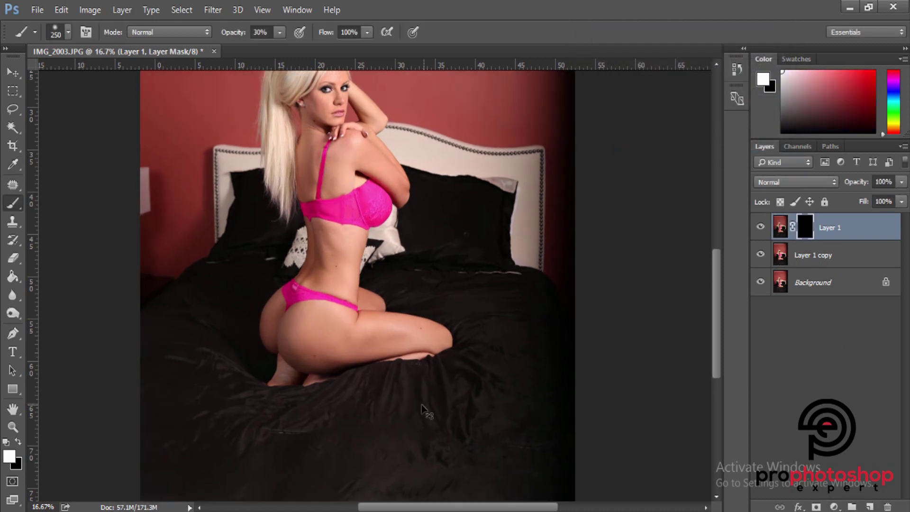
pyautogui.hscroll(-5, 399, 392)
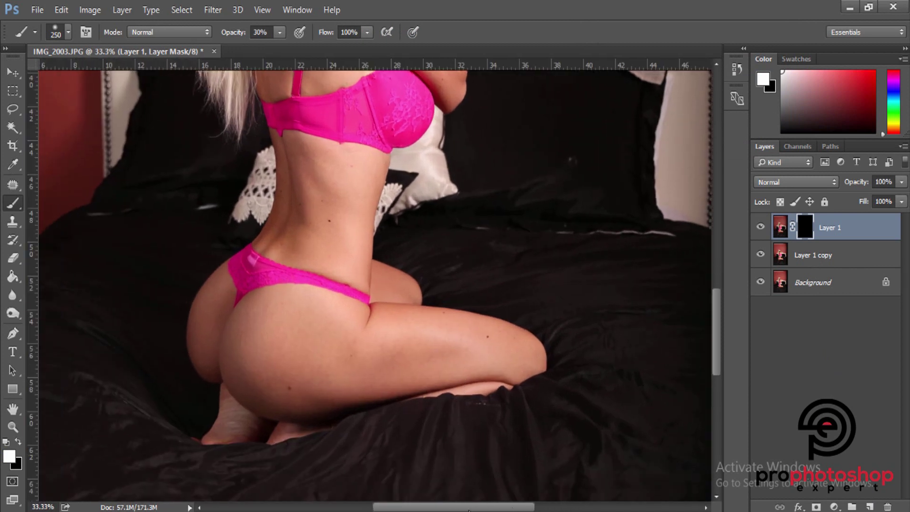
pyautogui.scroll(-2, 349, 290)
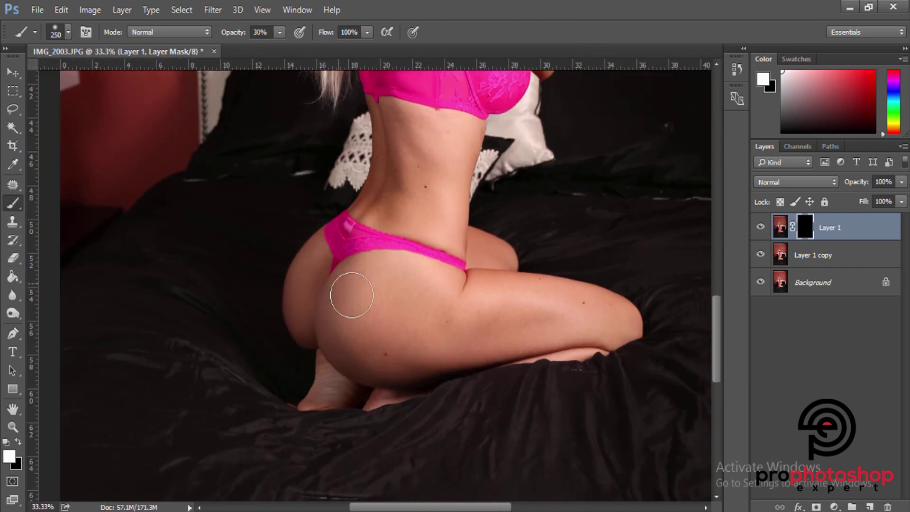
pyautogui.press('[')
pyautogui.press('[')
pyautogui.press('[')
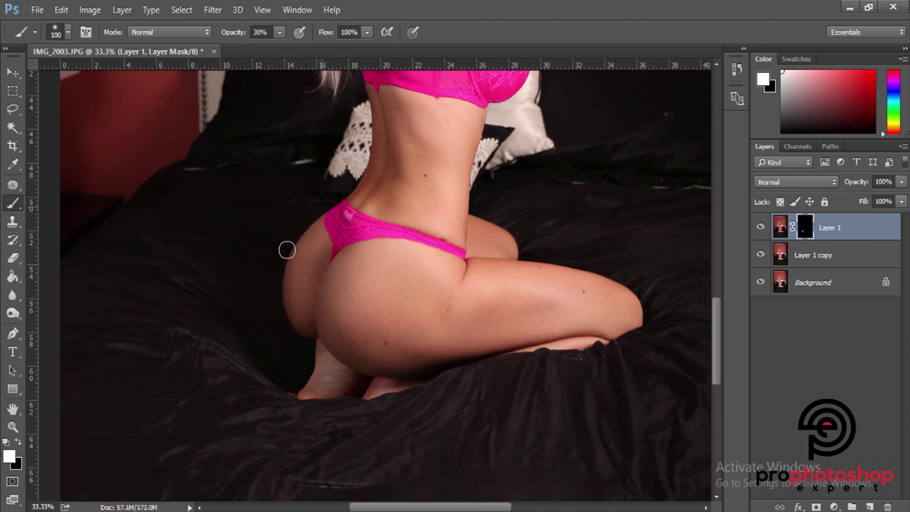
pyautogui.click(760, 230)
pyautogui.click(760, 230)
pyautogui.click(760, 229)
pyautogui.click(759, 230)
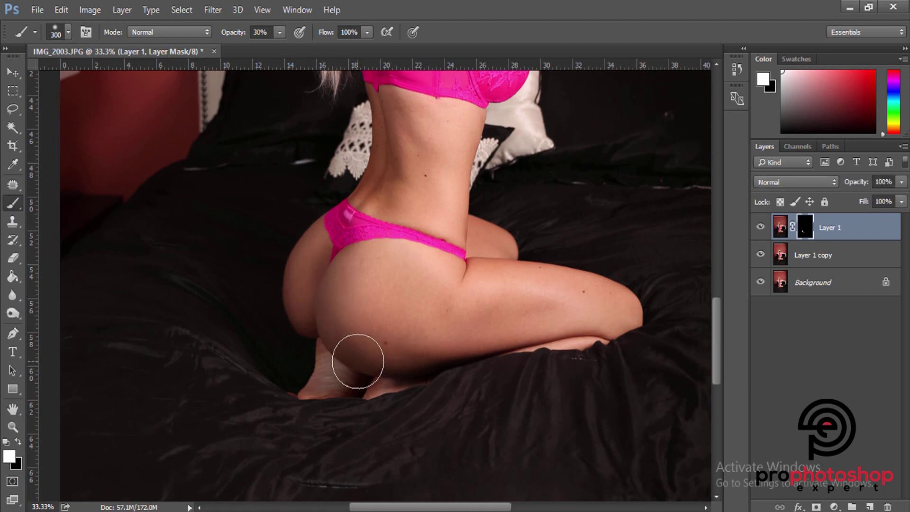
# Paint white at 30% opacity on the Layer 1 mask along the buttock and thigh's underside, and compare by toggling Layer 1.
pyautogui.press(']')
pyautogui.press(']')
pyautogui.press(']')
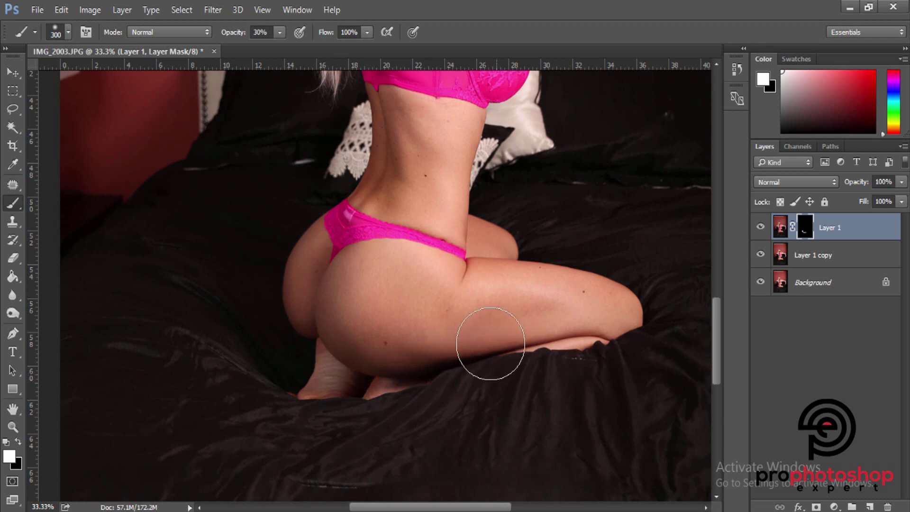
pyautogui.moveTo(423, 363); pyautogui.dragTo(385, 374)
pyautogui.press('[')
pyautogui.click(760, 230)
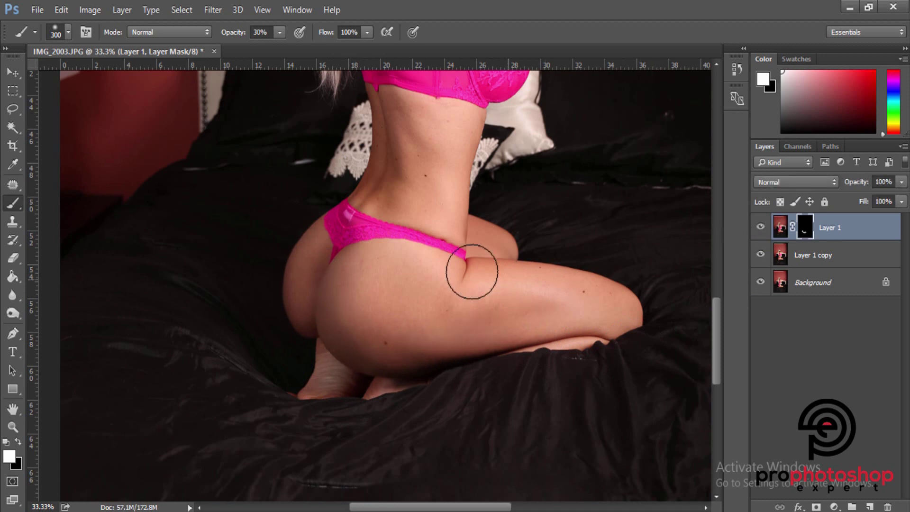
pyautogui.press('[')
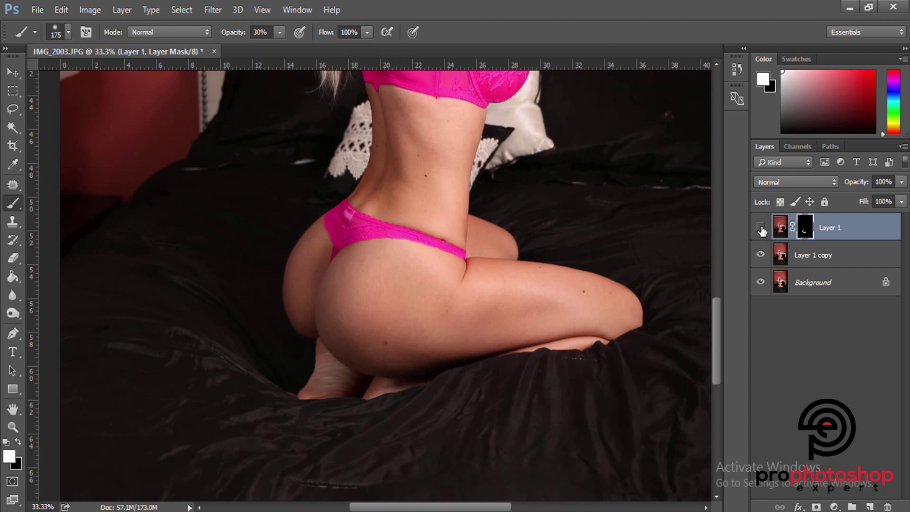
pyautogui.click(760, 230)
pyautogui.click(760, 230)
pyautogui.click(760, 229)
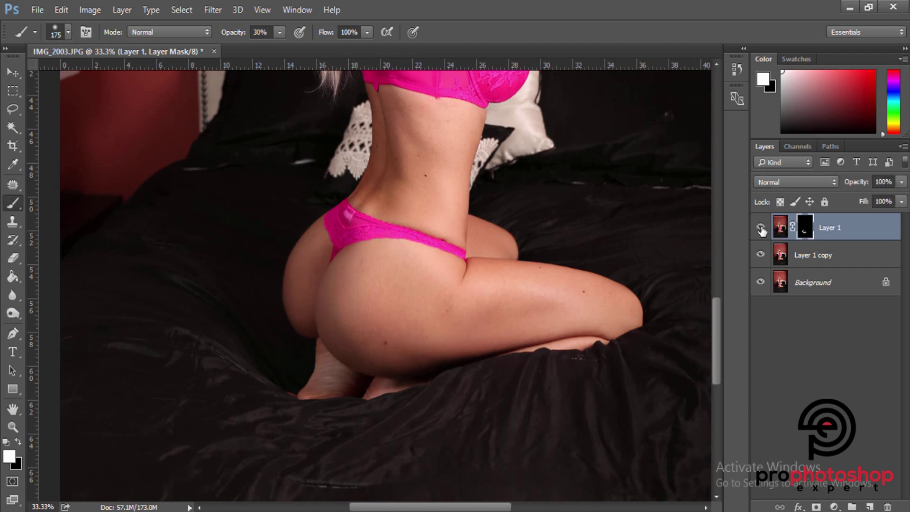
# Check the deepened shadows on the hips and thigh by toggling Layer 1's visibility.
pyautogui.hotkey('ctrl', '-')
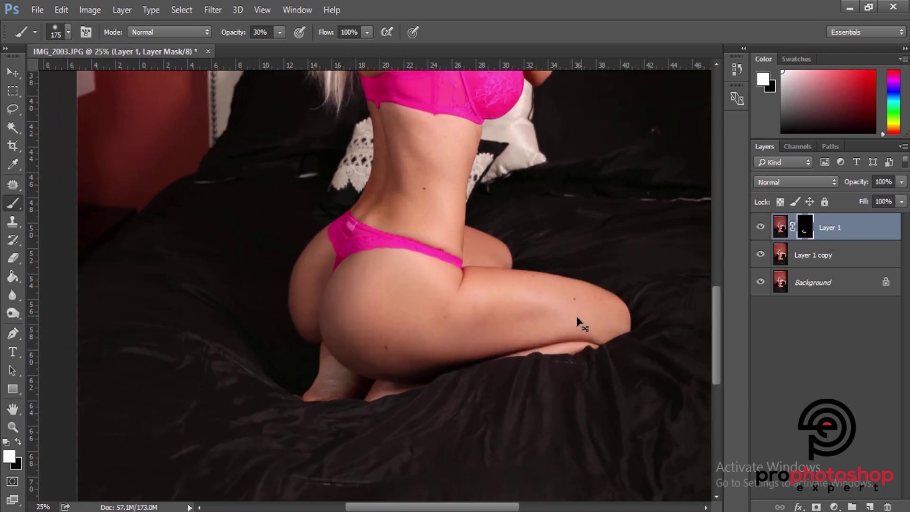
pyautogui.hotkey('ctrl', '+')
pyautogui.scroll(-1, 366, 342)
pyautogui.press(']')
pyautogui.press(']')
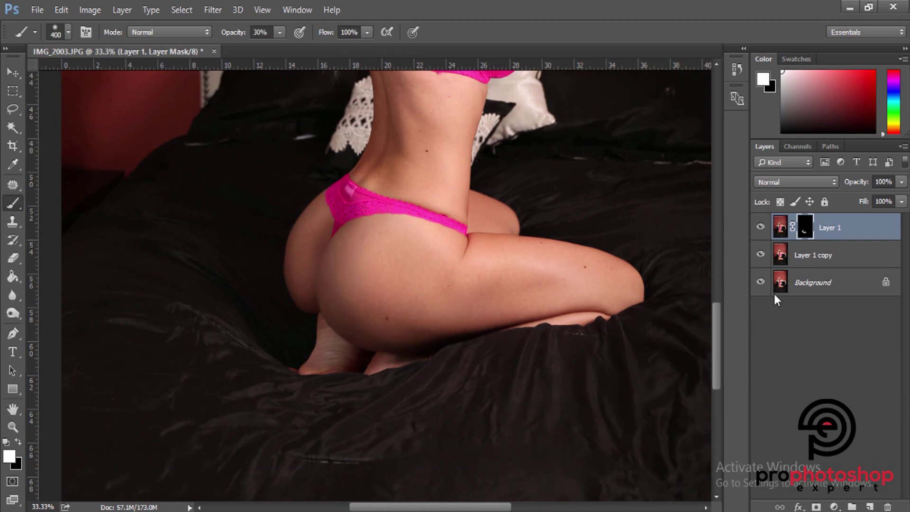
pyautogui.click(760, 230)
pyautogui.click(761, 229)
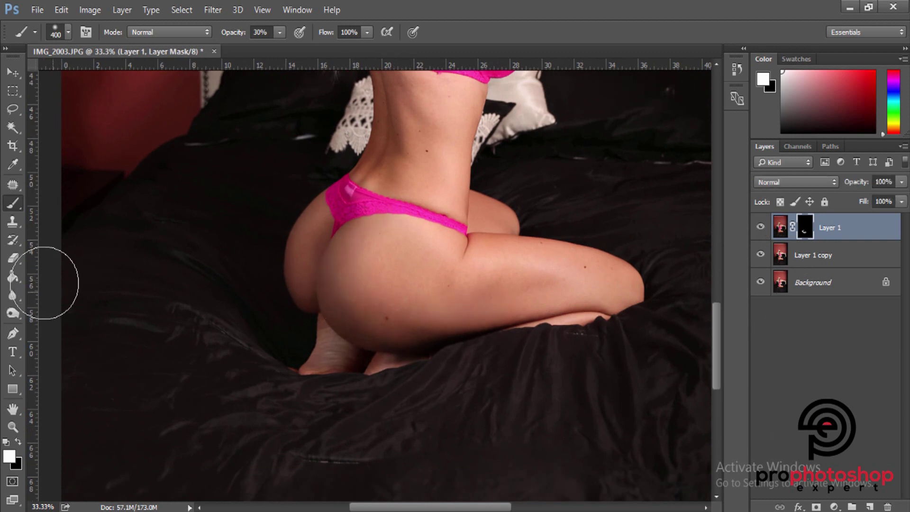
# Soften the painted shadow on the Layer 1 mask with a 400 px Eraser at 25% opacity and compare with Layer 1 hidden.
pyautogui.click(14, 259)
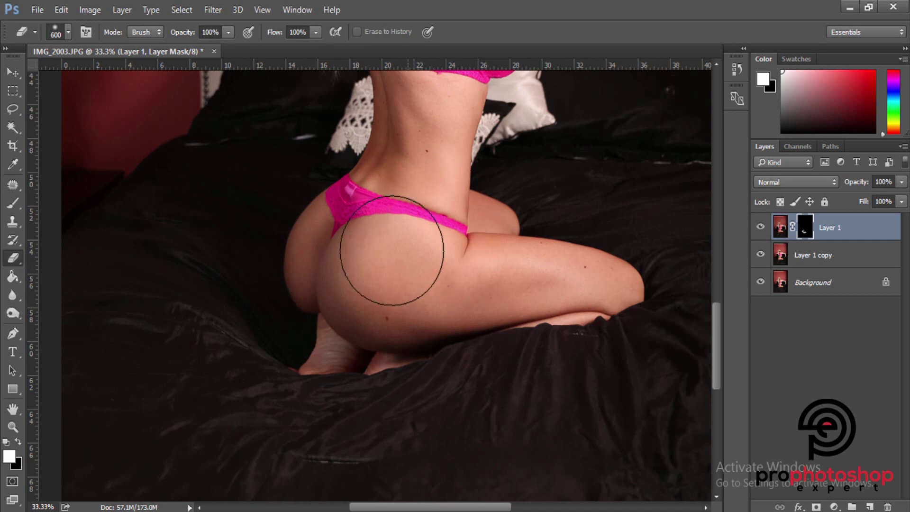
pyautogui.click(227, 32)
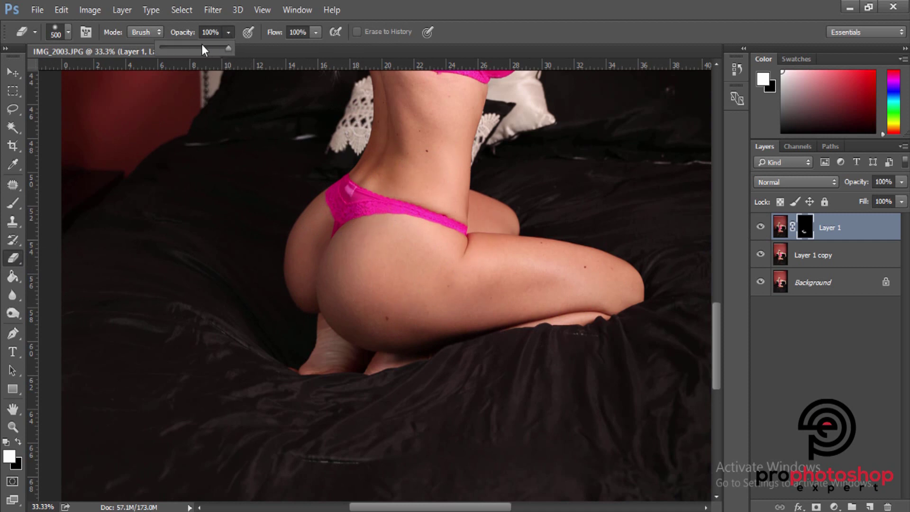
pyautogui.click(394, 294)
pyautogui.press('[')
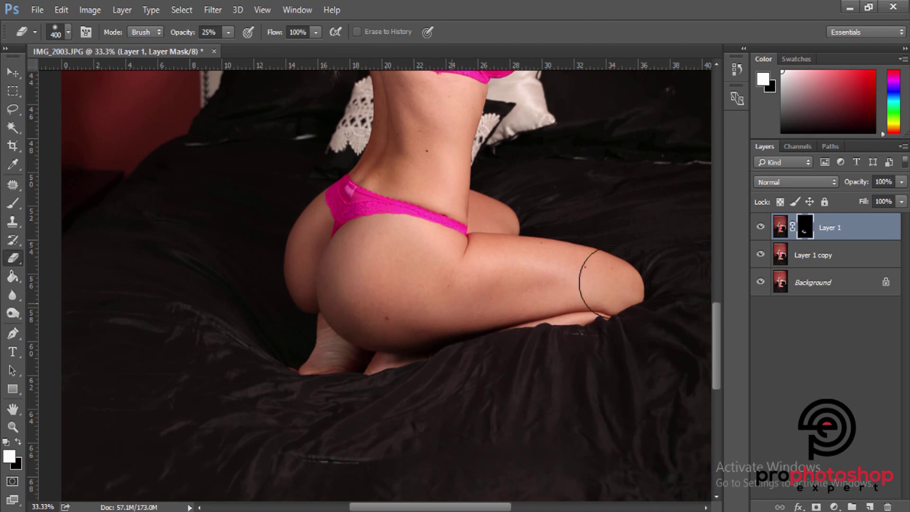
pyautogui.click(760, 229)
pyautogui.click(761, 229)
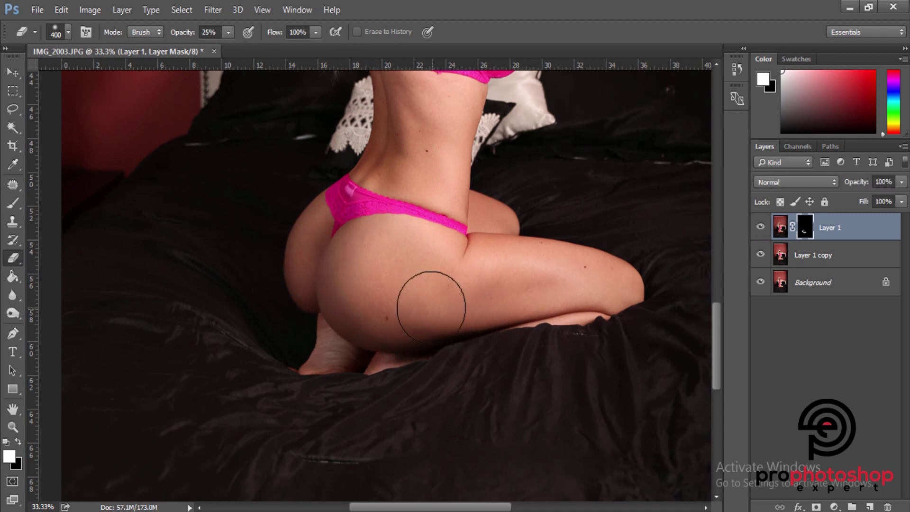
# Merge Layer 1 with Layer 1 copy and toggle the merged layer to compare the retouch with the Background.
pyautogui.scroll(5, 684, 279)
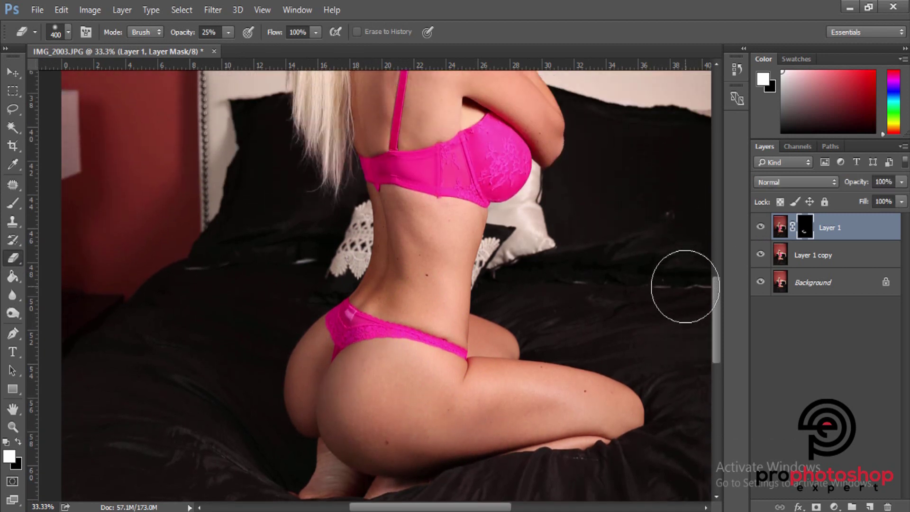
pyautogui.hotkey('ctrl', '-')
pyautogui.hotkey('ctrl', '-')
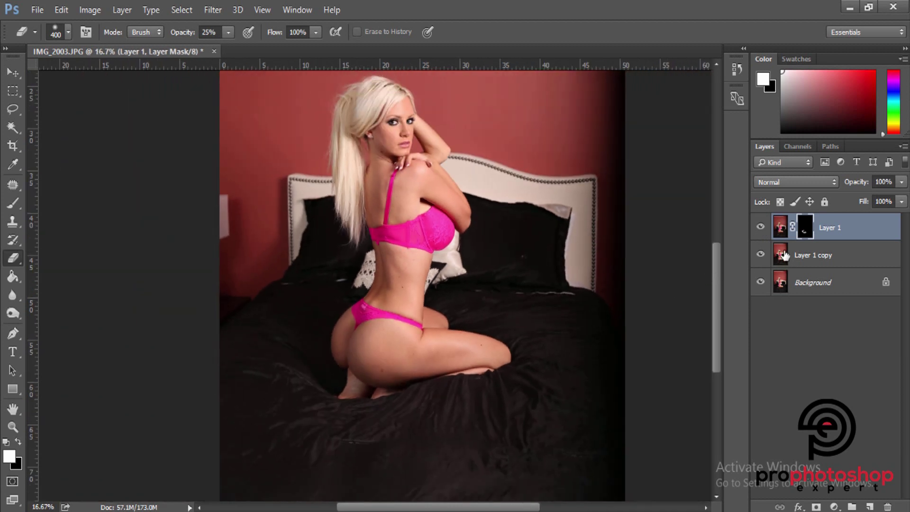
pyautogui.keyDown('ctrl'); pyautogui.click(824, 256); pyautogui.keyUp('ctrl')
pyautogui.rightClick(824, 256)
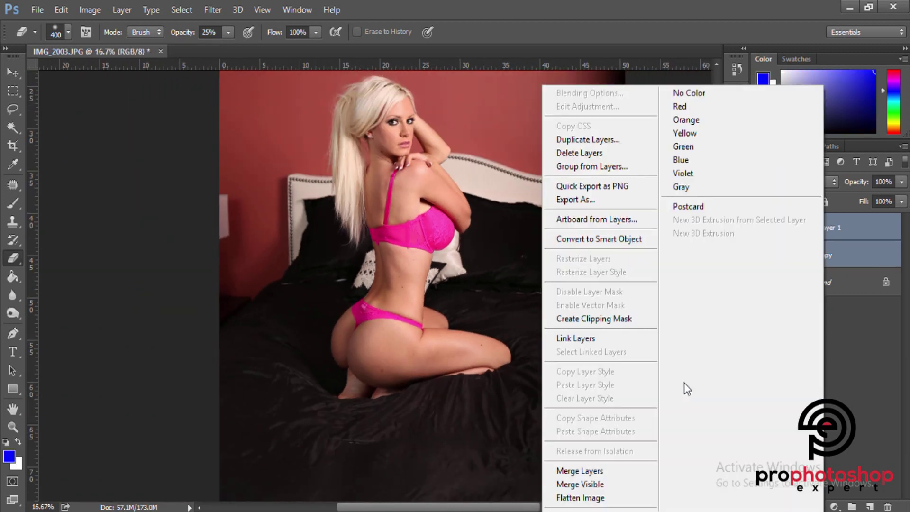
pyautogui.click(584, 472)
pyautogui.click(759, 229)
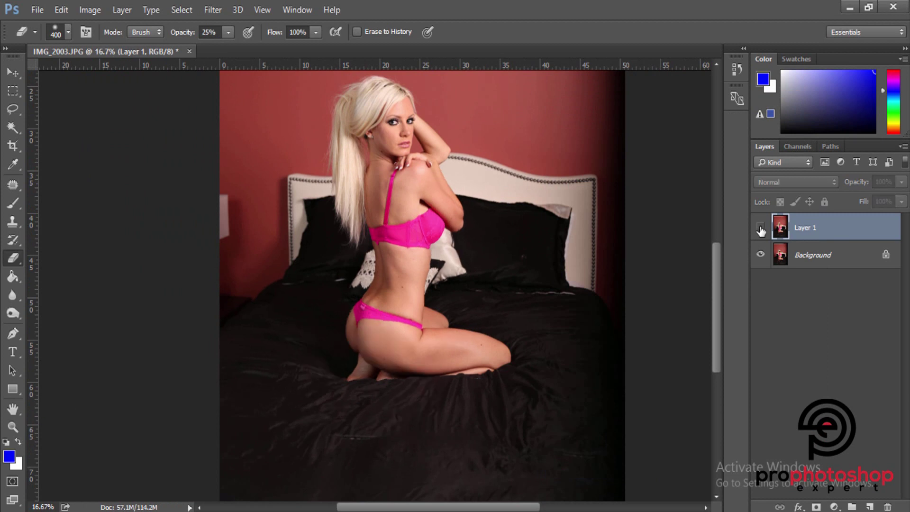
pyautogui.click(760, 230)
pyautogui.click(760, 229)
pyautogui.click(760, 230)
# Open the Liquify filter for the merged Layer 1, focusing on the hip area.
pyautogui.click(12, 426)
pyautogui.click(370, 313)
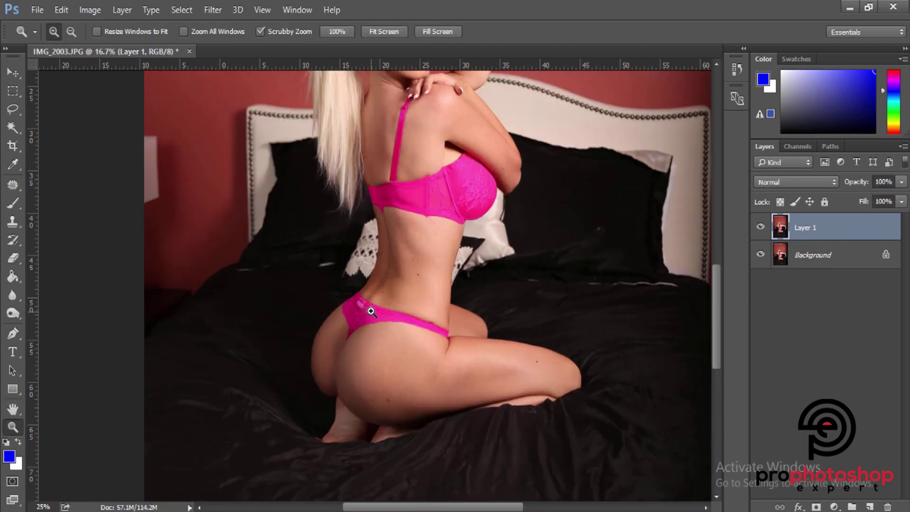
pyautogui.click(371, 312)
pyautogui.click(372, 310)
pyautogui.click(213, 9)
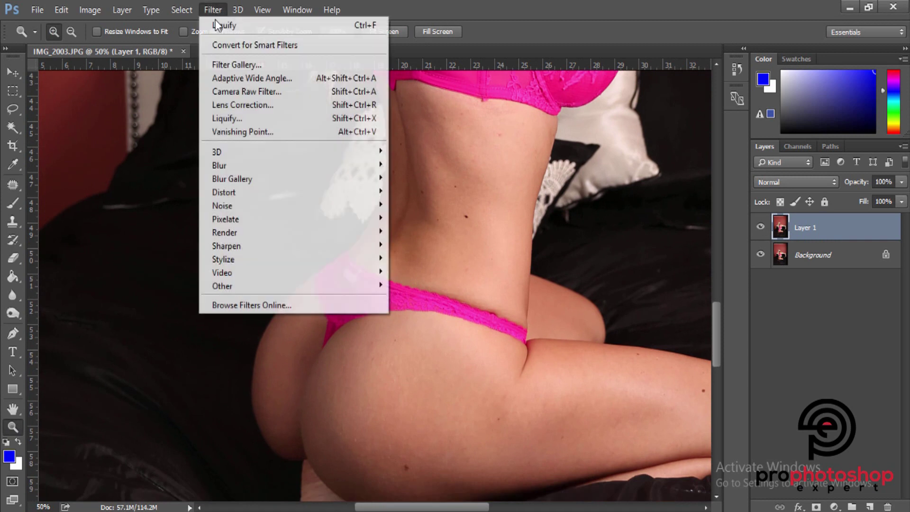
pyautogui.click(232, 118)
pyautogui.hotkey('ctrl', '+')
pyautogui.hotkey('ctrl', '+')
pyautogui.hotkey('ctrl', '+')
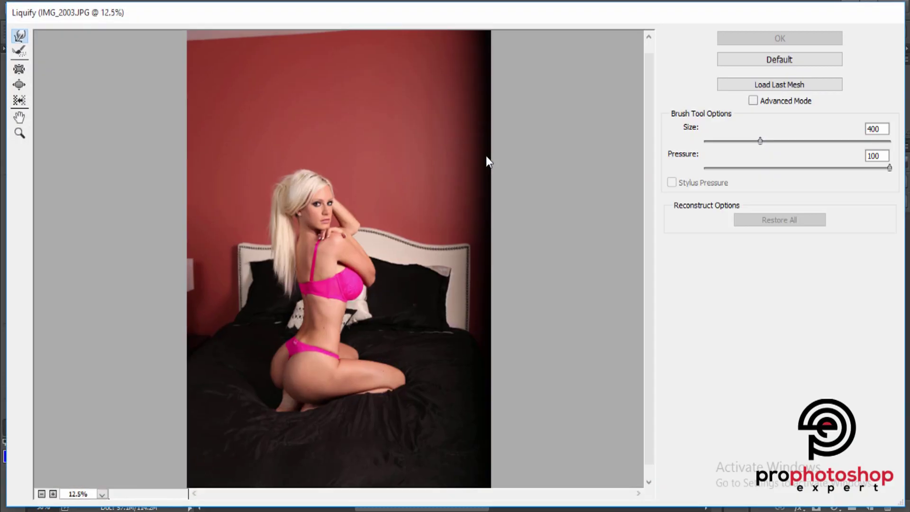
pyautogui.scroll(-6, 486, 156)
pyautogui.hotkey('ctrl', '+')
pyautogui.scroll(3, 467, 263)
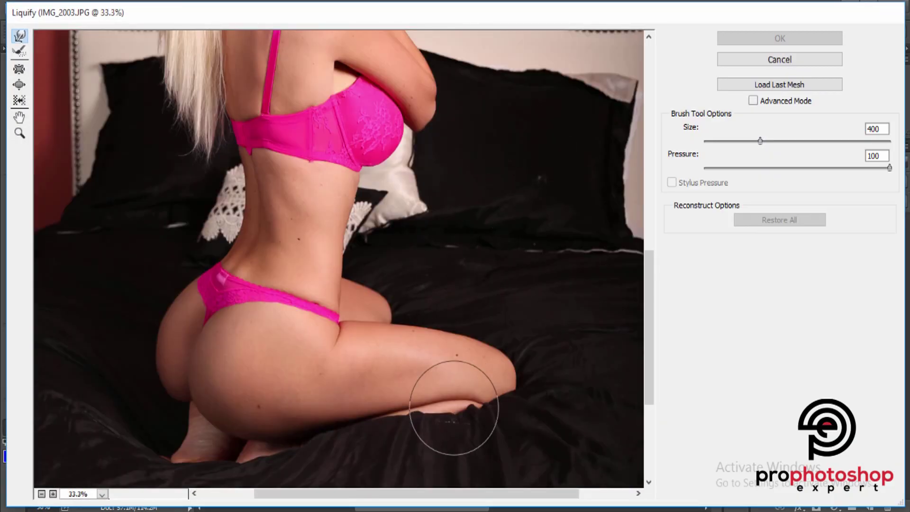
pyautogui.moveTo(456, 494); pyautogui.dragTo(410, 493)
pyautogui.hotkey('ctrl', '+')
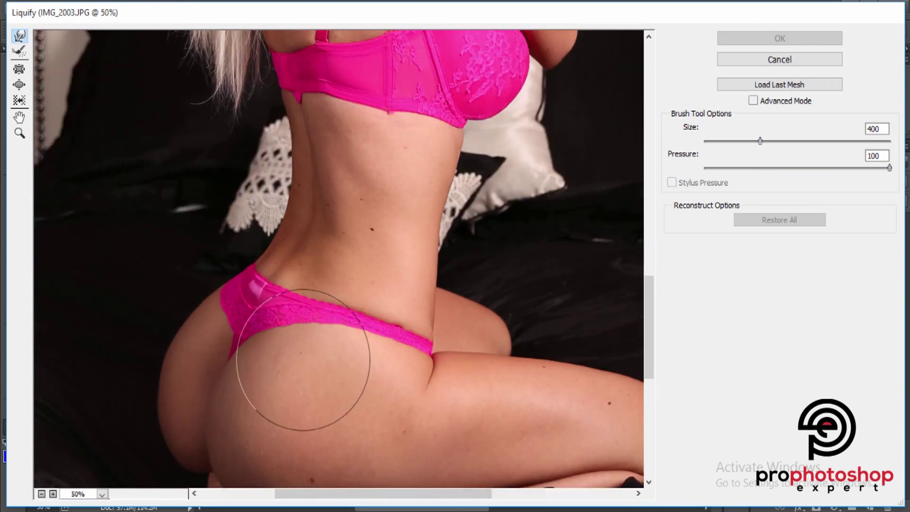
# Refine the underwear's back edge at the hip with Forward Warp, using brush sizes between 90 and 150.
pyautogui.press('[')
pyautogui.press('[')
pyautogui.press('[')
pyautogui.press('[')
pyautogui.moveTo(223, 306); pyautogui.dragTo(225, 299)
pyautogui.press('[')
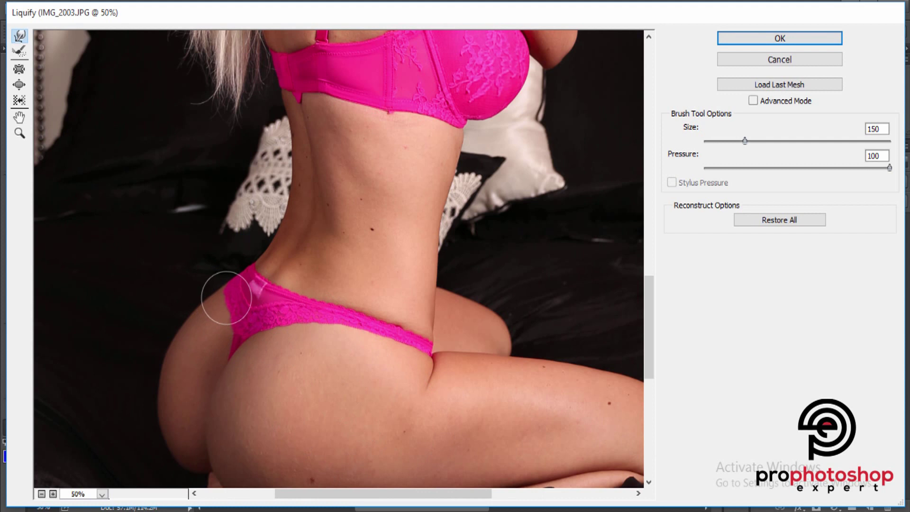
pyautogui.press('[')
pyautogui.press('[')
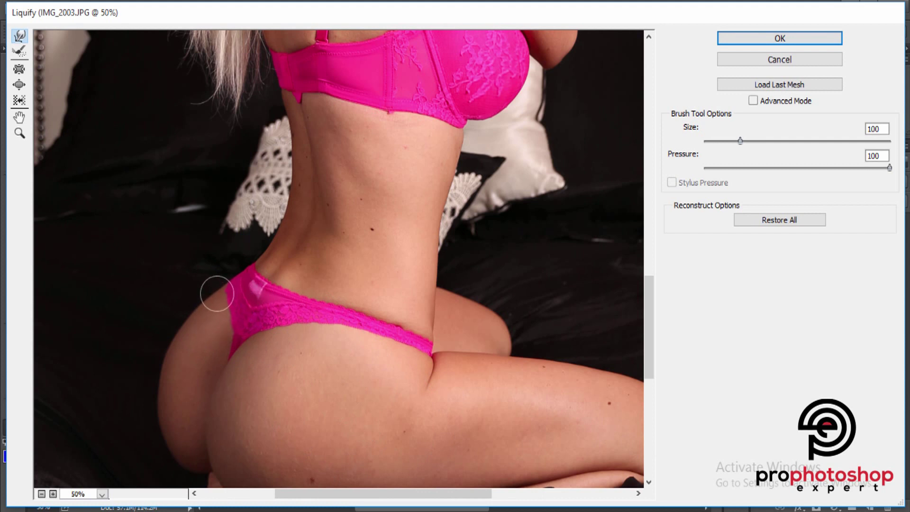
pyautogui.press(']')
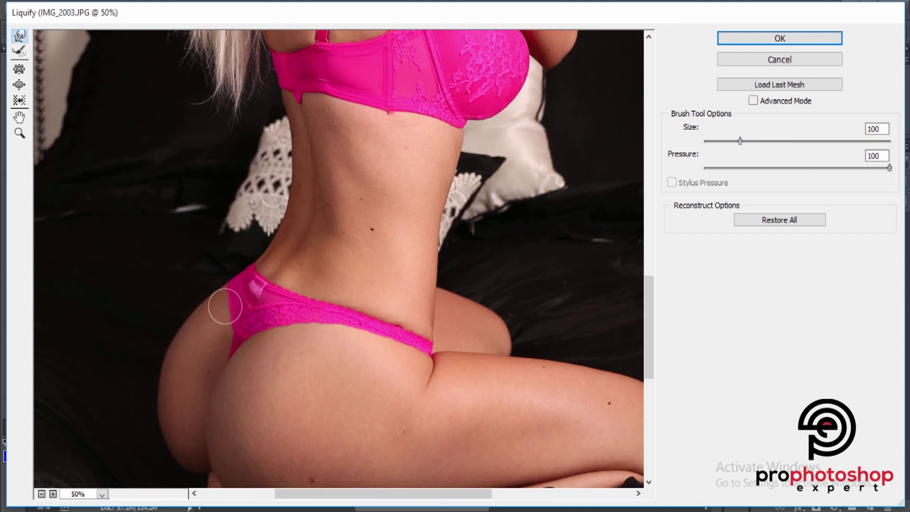
pyautogui.press(']')
pyautogui.scroll(-2, 516, 254)
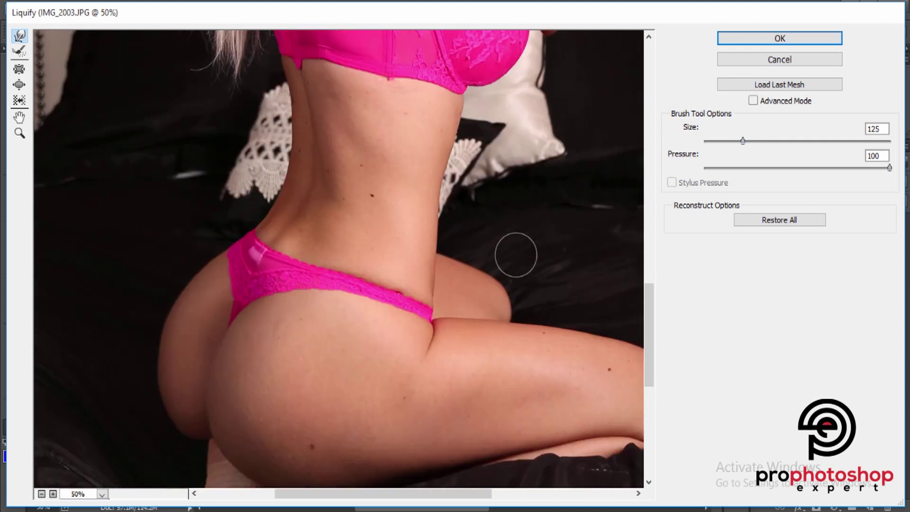
pyautogui.press('[')
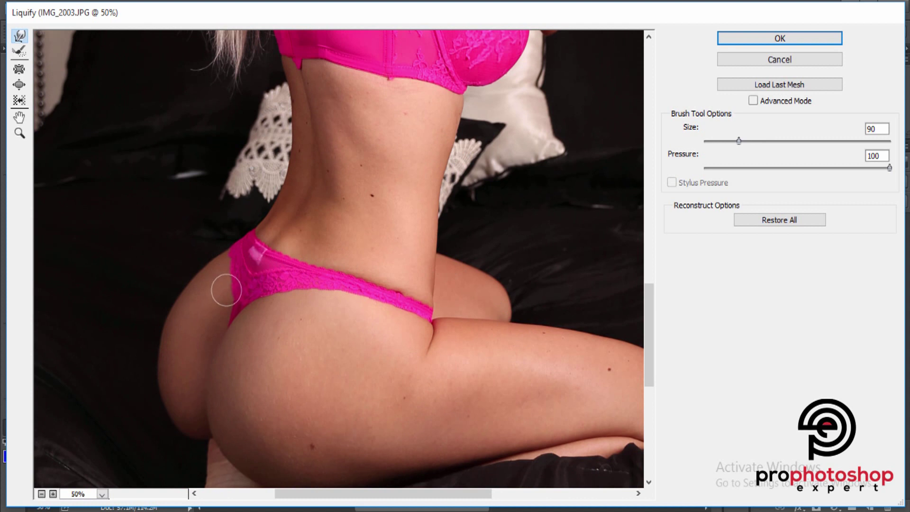
pyautogui.press(']')
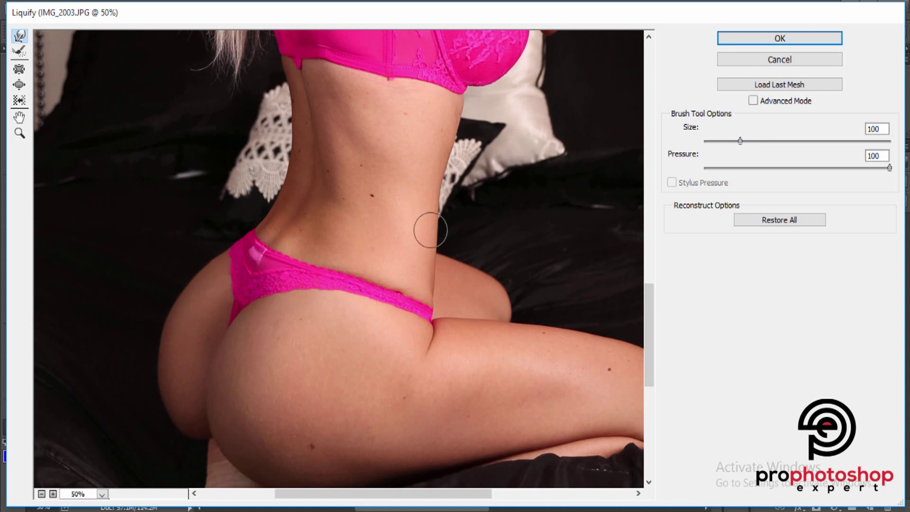
# Smooth the bra's lower front edge and the torso contour just beneath it with Forward Warp at brush sizes 70 to 80.
pyautogui.hotkey('ctrl', '-')
pyautogui.hotkey('ctrl', '-')
pyautogui.scroll(2, 430, 231)
pyautogui.hotkey('ctrl', '+')
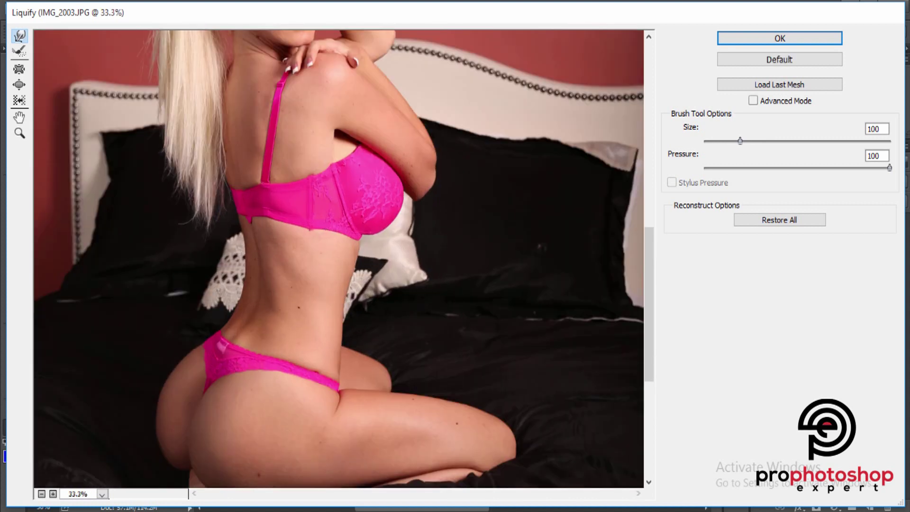
pyautogui.scroll(2, 430, 229)
pyautogui.press('[')
pyautogui.press('[')
pyautogui.press('[')
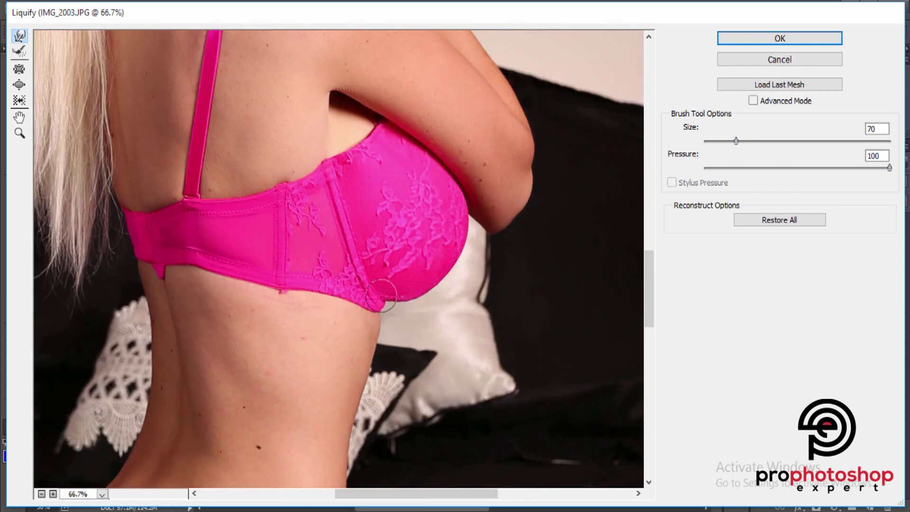
pyautogui.press('[')
pyautogui.press('[')
pyautogui.press(']')
pyautogui.press(']')
pyautogui.press(']')
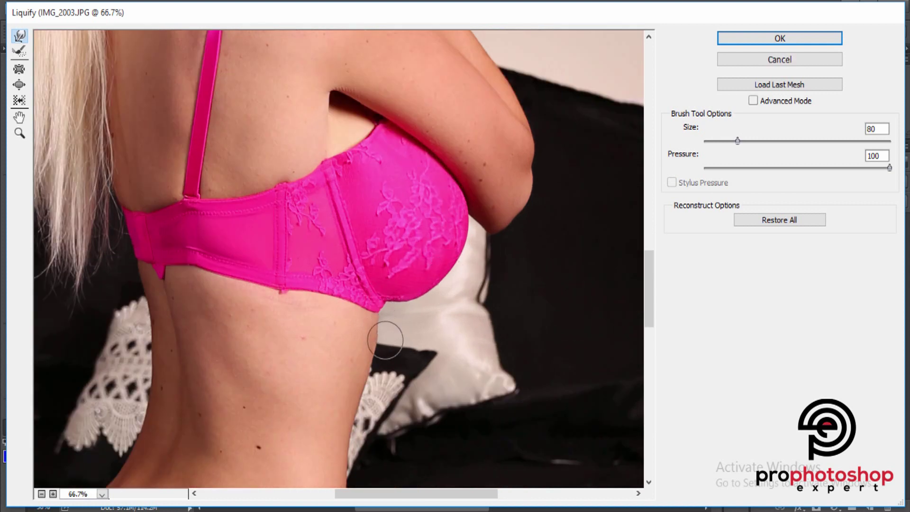
pyautogui.moveTo(384, 344); pyautogui.dragTo(381, 344)
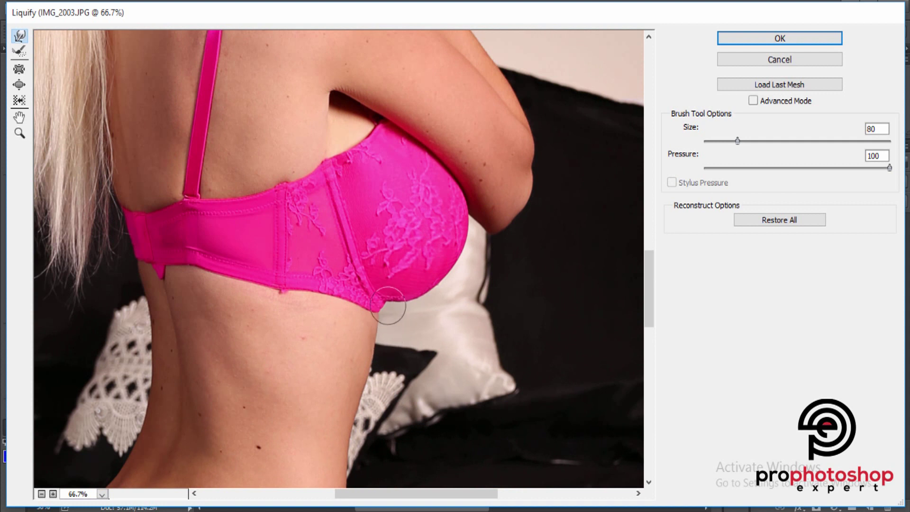
pyautogui.press('[')
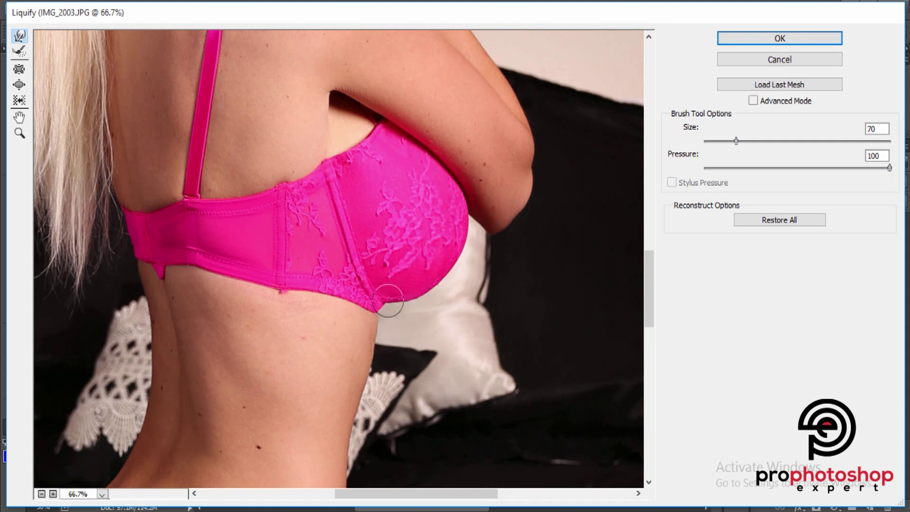
# Refine the front waist contour with Forward Warp at brush sizes 90 to 100 and apply the Liquify changes.
pyautogui.press(']')
pyautogui.press(']')
pyautogui.press(']')
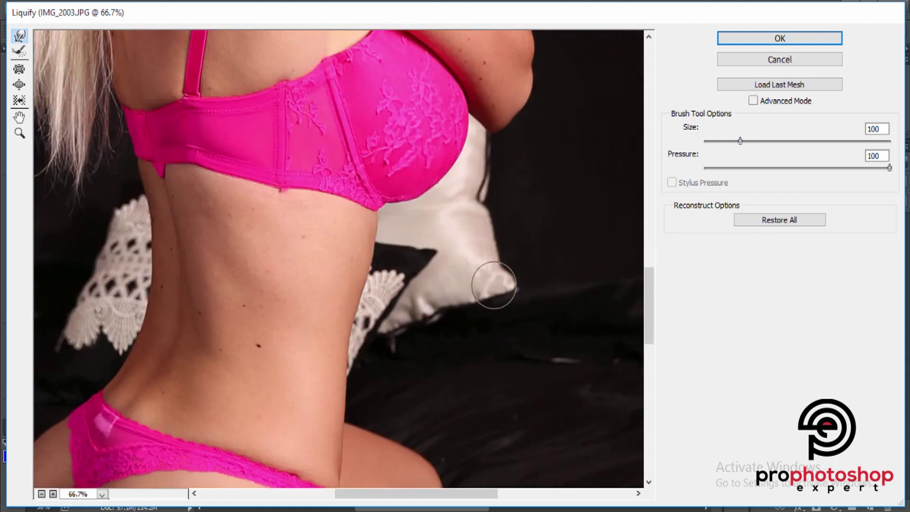
pyautogui.scroll(-3, 507, 282)
pyautogui.press('[')
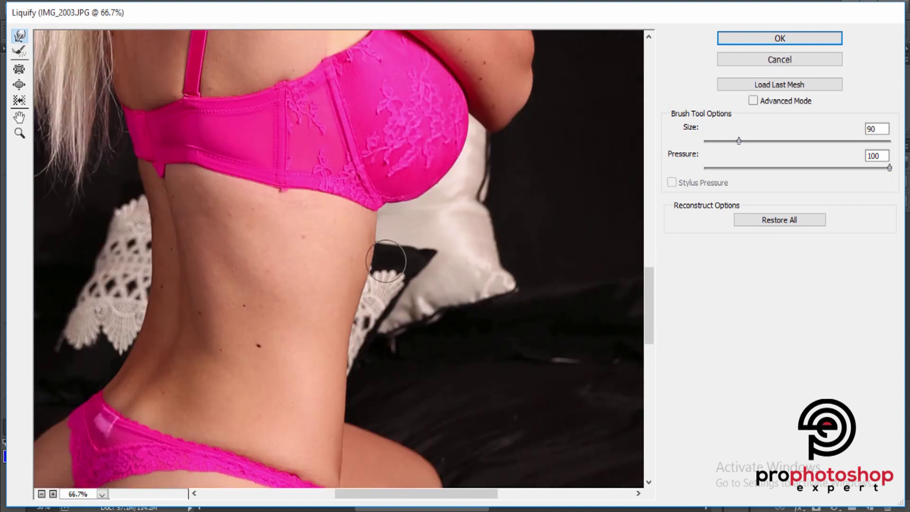
pyautogui.hotkey('ctrl', '-')
pyautogui.hotkey('ctrl', '-')
pyautogui.hotkey('ctrl', '-')
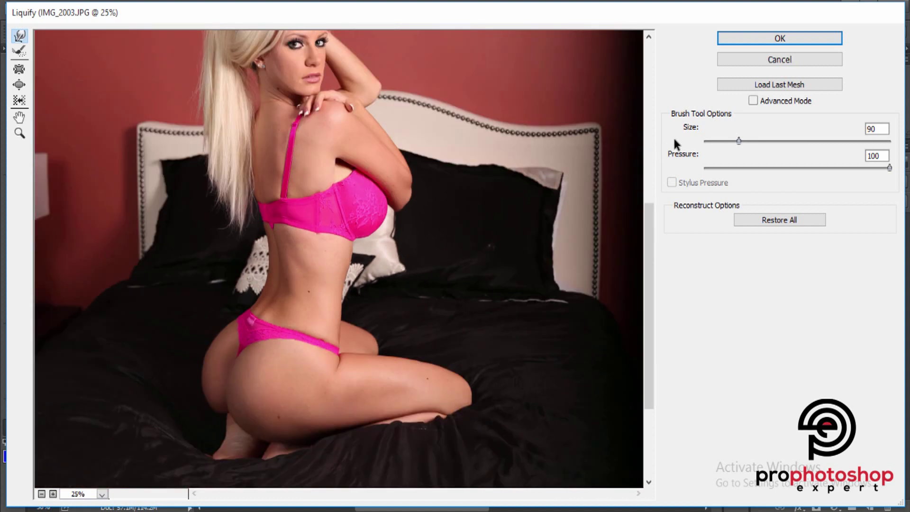
pyautogui.click(782, 40)
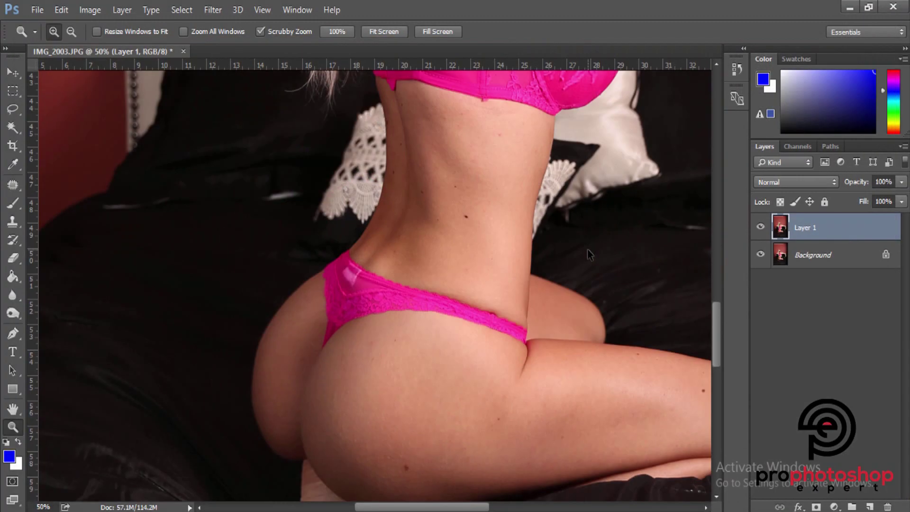
# Compare the whole photo with Layer 1 hidden and shown to review the Liquify changes.
pyautogui.hotkey('ctrl', '-')
pyautogui.hotkey('ctrl', '-')
pyautogui.hotkey('ctrl', '-')
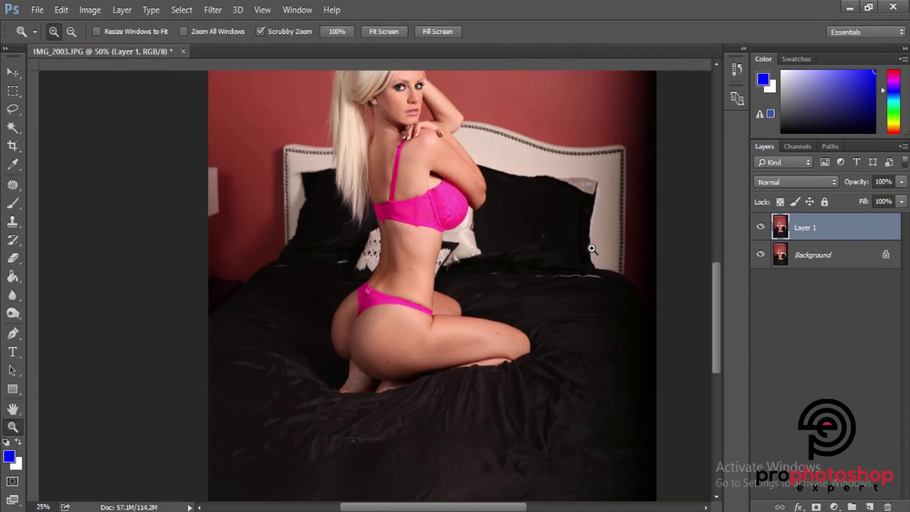
pyautogui.scroll(2, 665, 251)
pyautogui.click(761, 227)
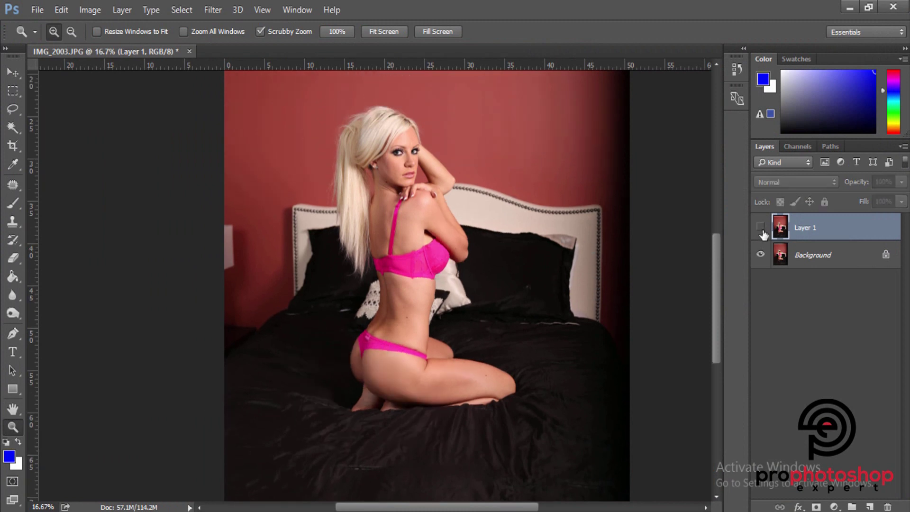
pyautogui.click(761, 228)
pyautogui.click(761, 228)
pyautogui.click(761, 228)
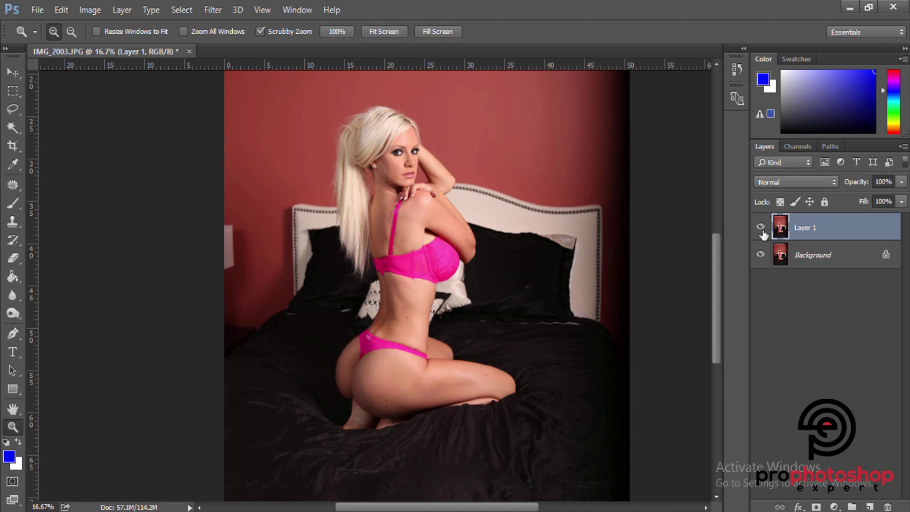
pyautogui.click(760, 228)
pyautogui.click(761, 228)
pyautogui.click(761, 227)
pyautogui.click(761, 227)
pyautogui.hotkey('ctrl', '-')
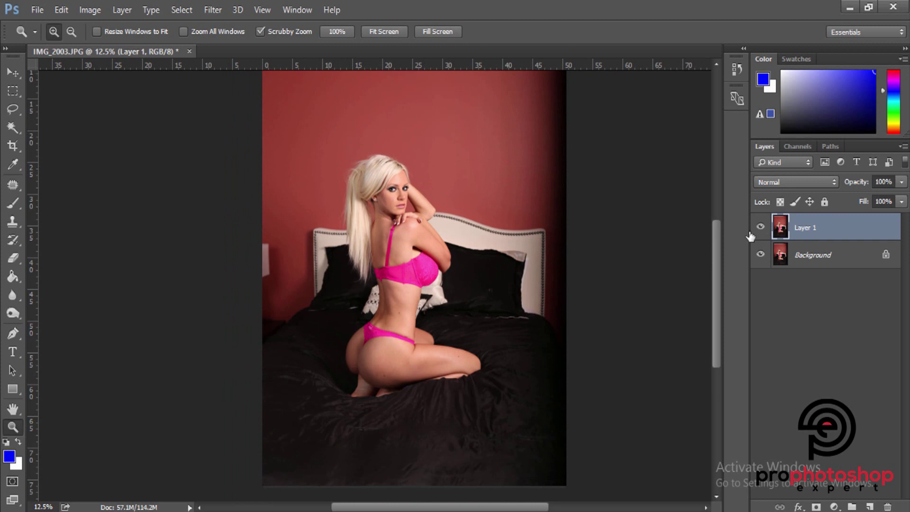
# Lasso a patch of the underwear's waistband near the back hip and copy it to a new layer.
pyautogui.scroll(-4, 261, 402)
pyautogui.click(360, 313)
pyautogui.click(369, 296)
pyautogui.click(378, 285)
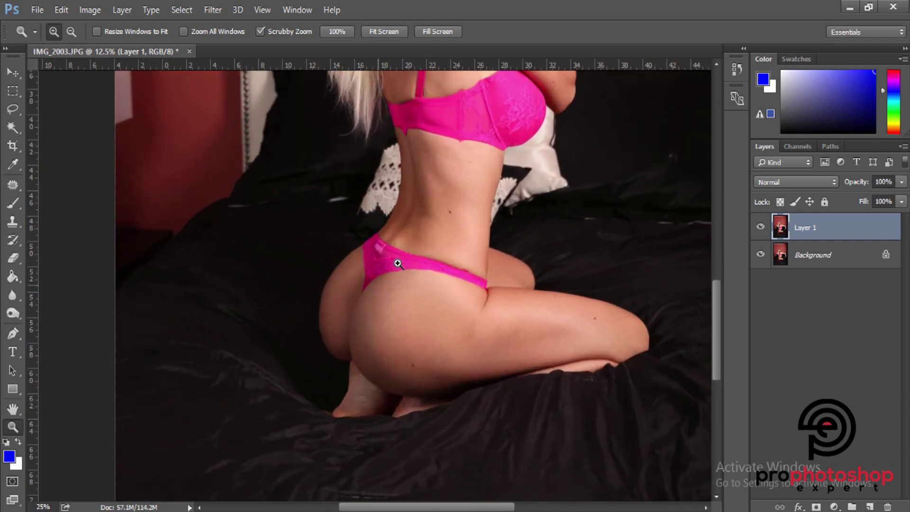
pyautogui.click(398, 263)
pyautogui.click(398, 297)
pyautogui.click(398, 297)
pyautogui.click(398, 294)
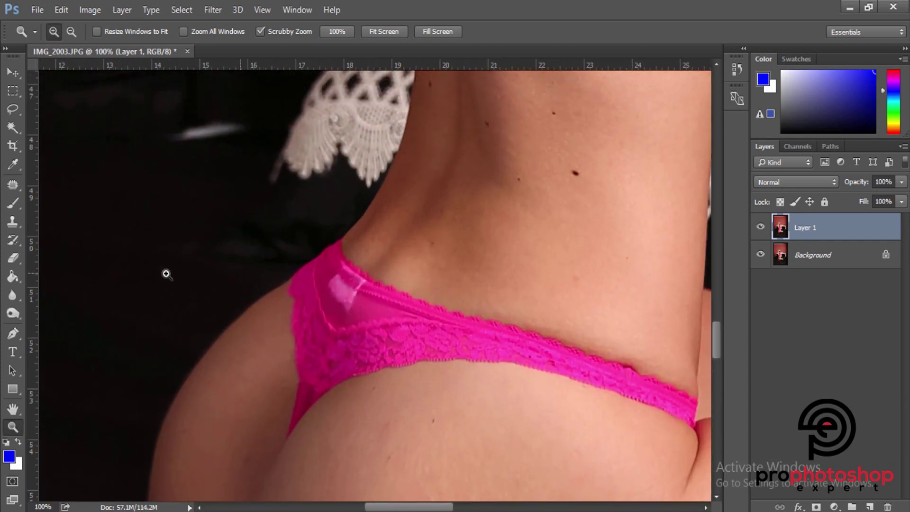
pyautogui.click(12, 109)
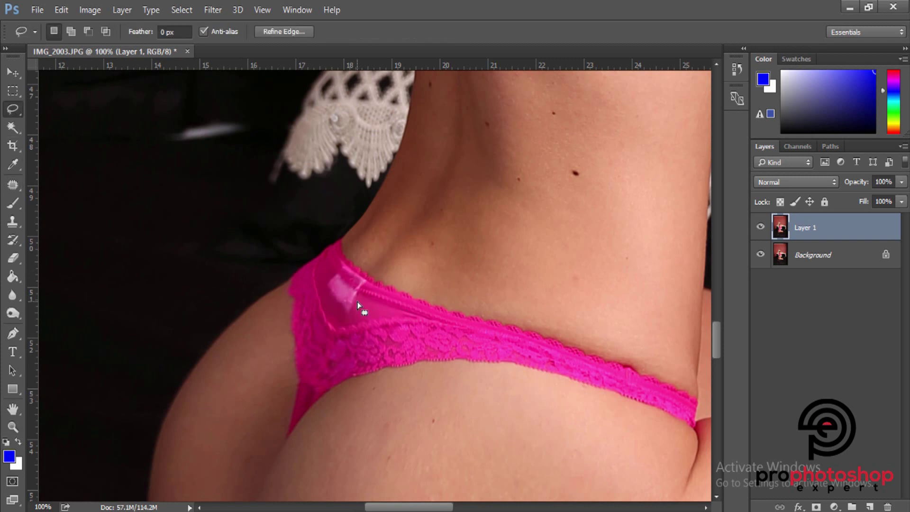
pyautogui.click(13, 91)
pyautogui.click(166, 161)
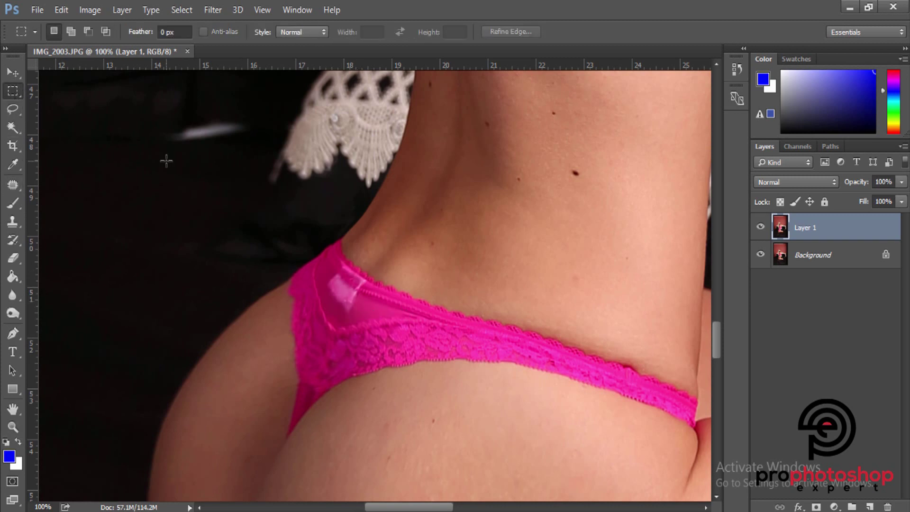
pyautogui.click(13, 109)
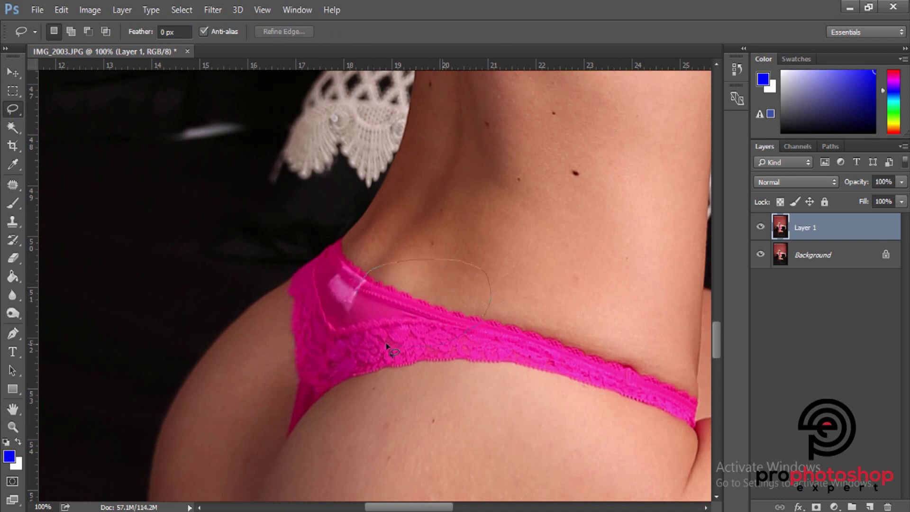
pyautogui.moveTo(386, 343); pyautogui.dragTo(381, 337)
pyautogui.hotkey('ctrl', 'j')
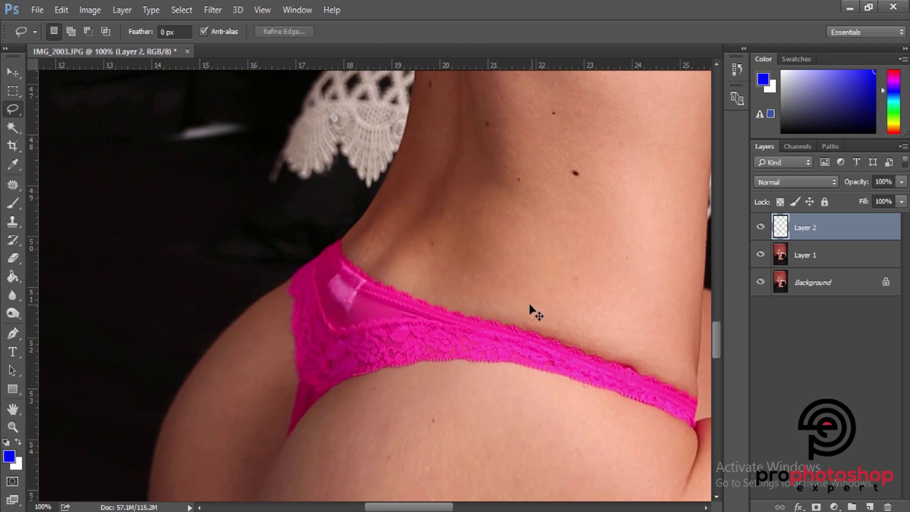
# Shift the copied waistband patch toward the back of the hip and rotate it about 6.9 degrees.
pyautogui.hotkey('ctrl', 't')
pyautogui.moveTo(416, 308); pyautogui.dragTo(374, 292)
pyautogui.moveTo(517, 319); pyautogui.dragTo(509, 333)
pyautogui.moveTo(374, 293)
pyautogui.mouseDown()
pyautogui.moveTo(450, 280)
pyautogui.moveTo(373, 291)
pyautogui.mouseUp()
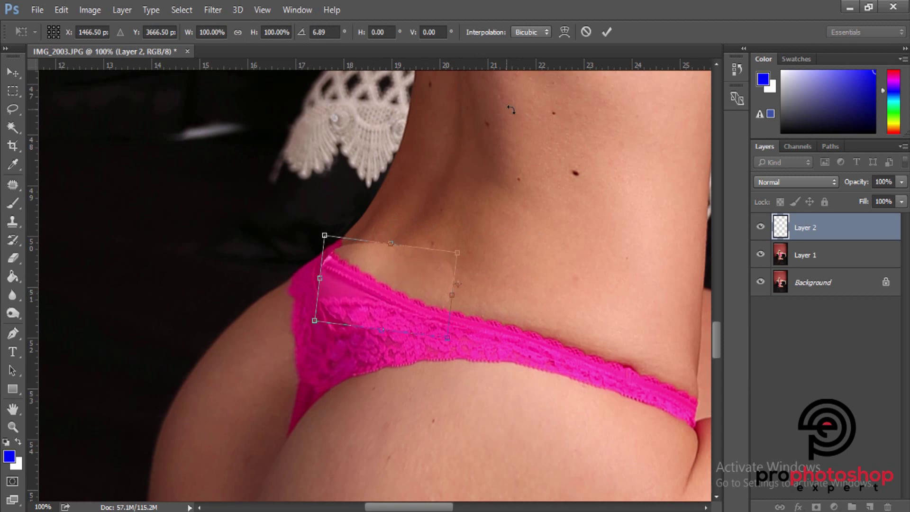
# Warp the patch's back corner and side inward to follow the waistband edge, and apply the transformation.
pyautogui.click(564, 32)
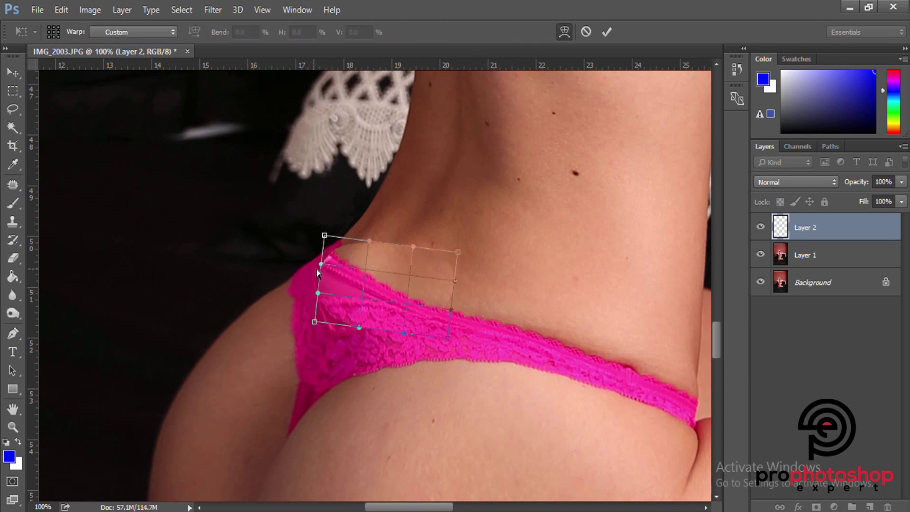
pyautogui.moveTo(322, 266); pyautogui.dragTo(355, 277)
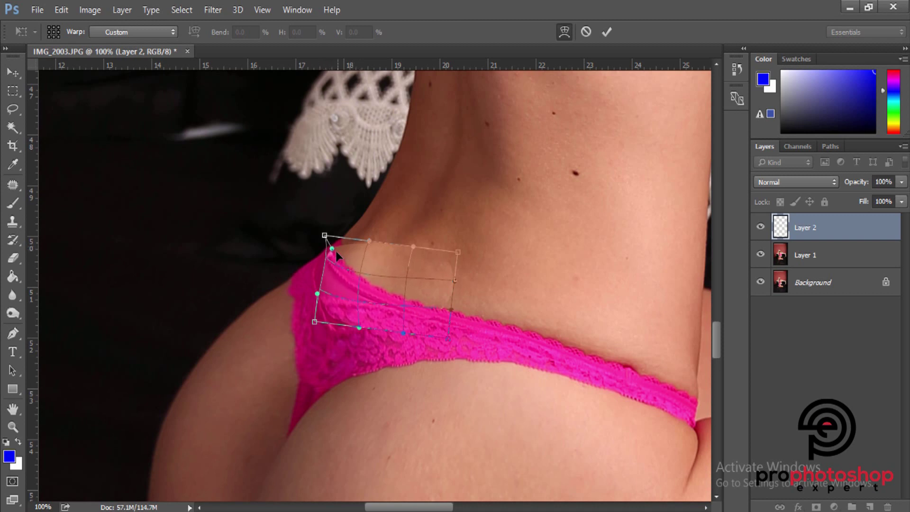
pyautogui.moveTo(324, 234); pyautogui.dragTo(338, 234)
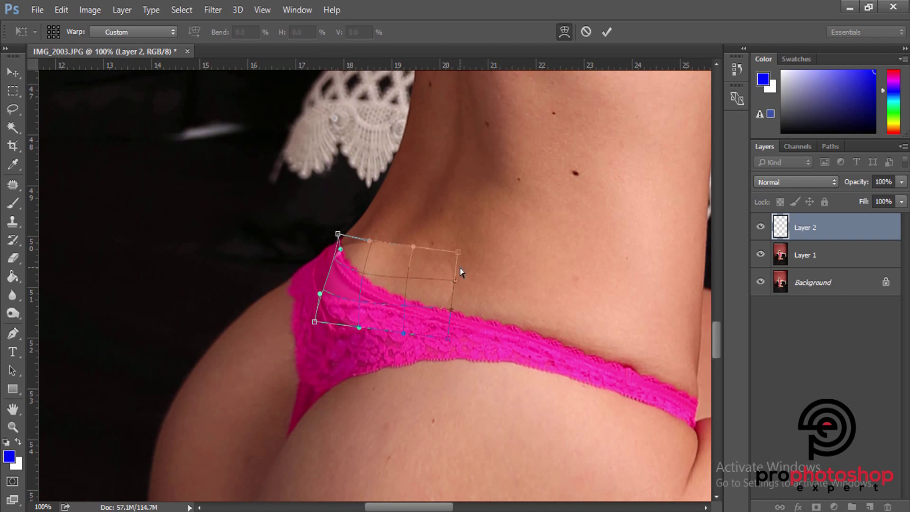
pyautogui.press('Return')
# Nudge the Layer 2 patch slightly toward the back and compare its alignment with the layer hidden and shown.
pyautogui.hotkey('ctrl', '+')
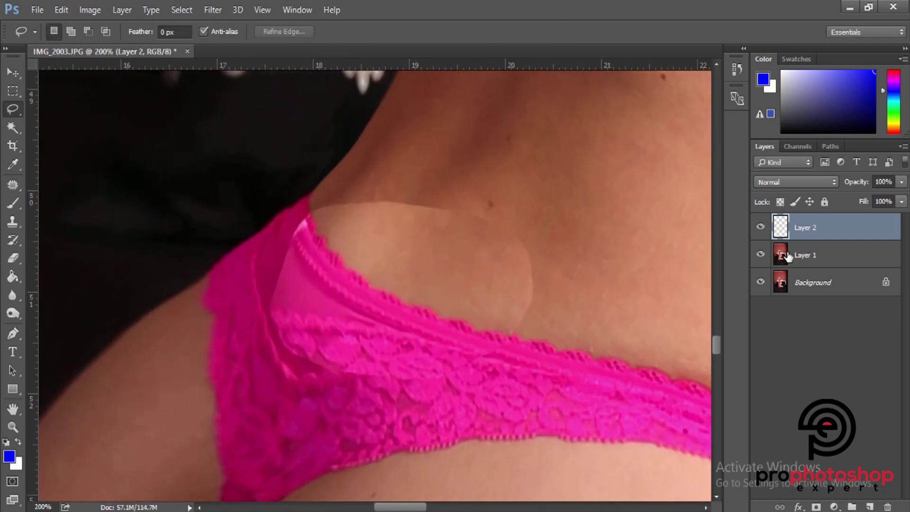
pyautogui.click(761, 229)
pyautogui.click(760, 229)
pyautogui.hotkey('ctrl', 't')
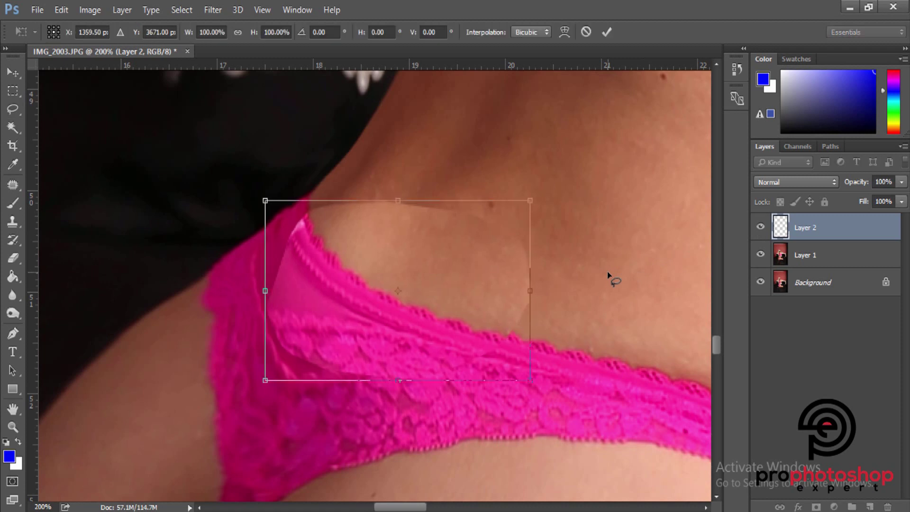
pyautogui.press('Return')
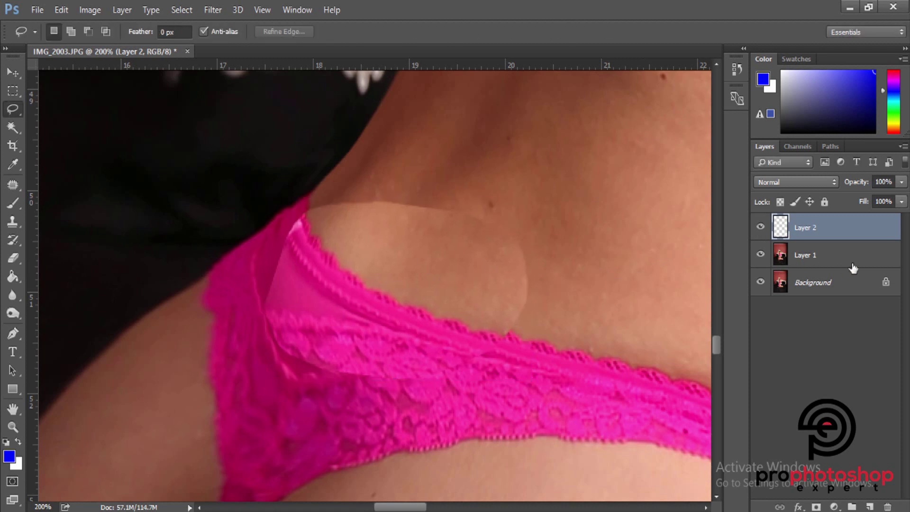
pyautogui.click(760, 229)
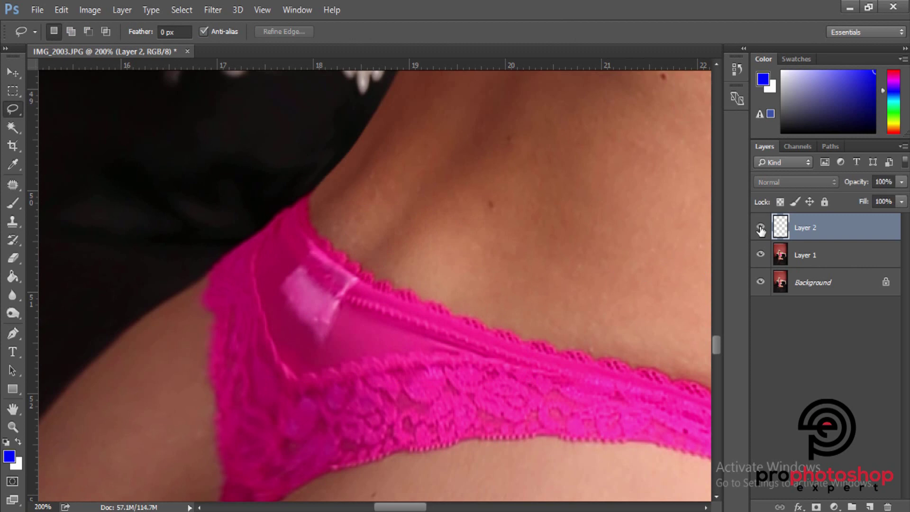
pyautogui.click(761, 229)
pyautogui.click(760, 228)
pyautogui.click(760, 229)
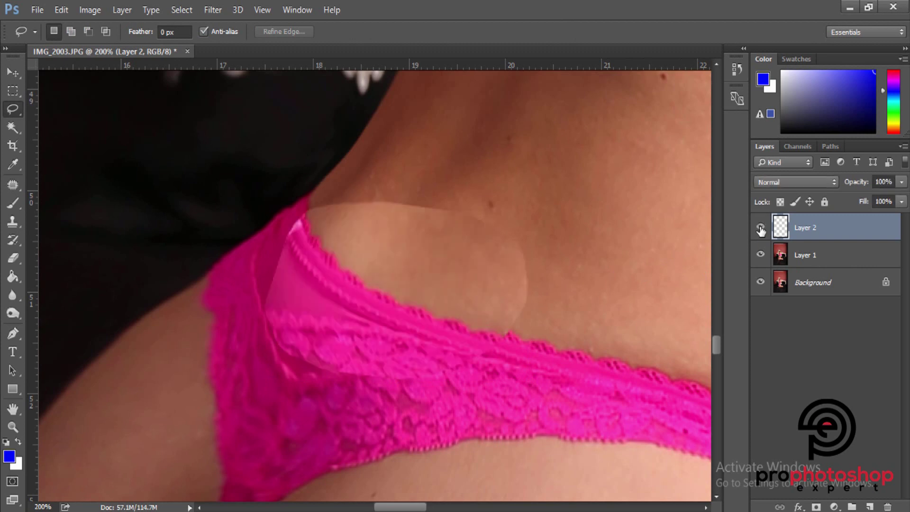
# Fine-tune the Layer 2 patch to X 1356.50 px, Y 3672.00 px and rotate it about -1.6 degrees.
pyautogui.hotkey('ctrl', 't')
pyautogui.press('Left')
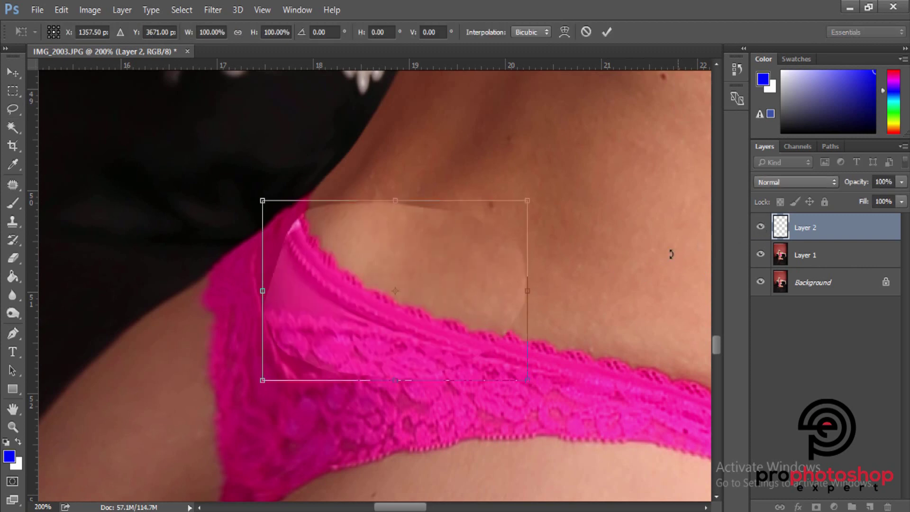
pyautogui.press('Left')
pyautogui.press('Down')
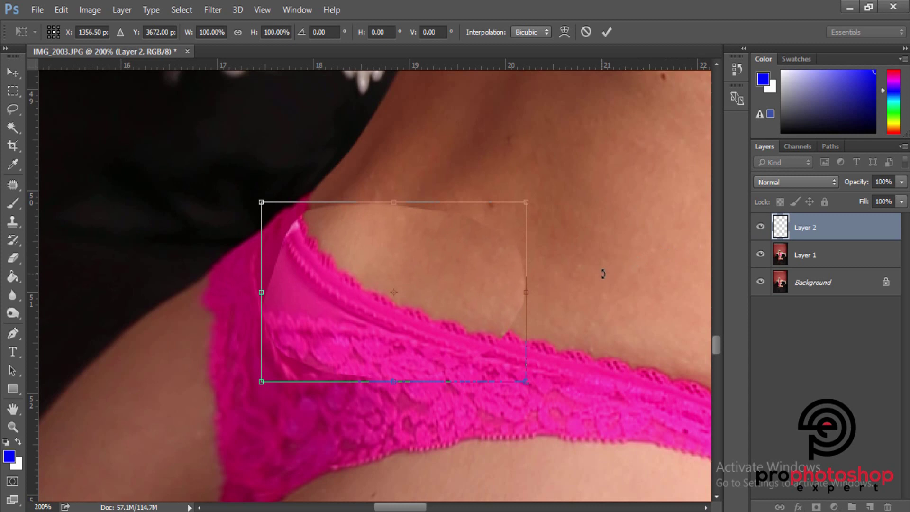
pyautogui.moveTo(602, 274); pyautogui.dragTo(608, 267)
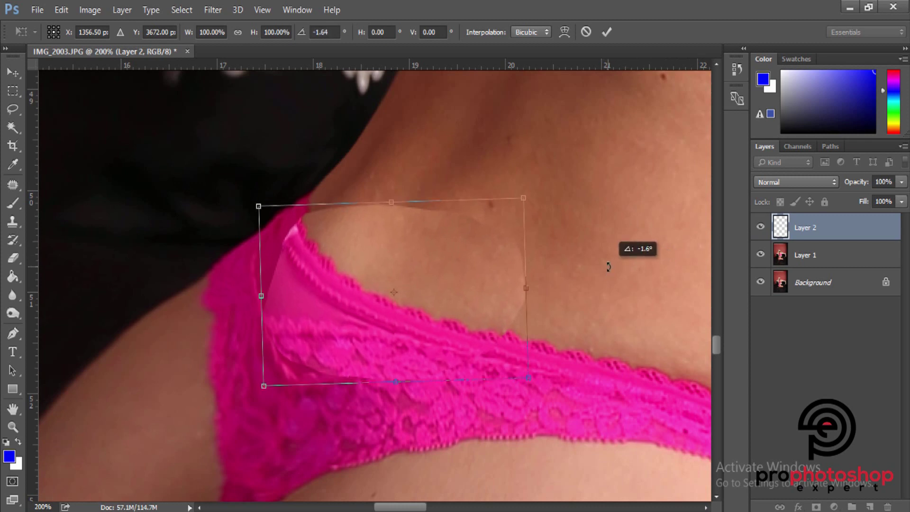
pyautogui.press('Return')
pyautogui.press('l')
pyautogui.rightClick(836, 233)
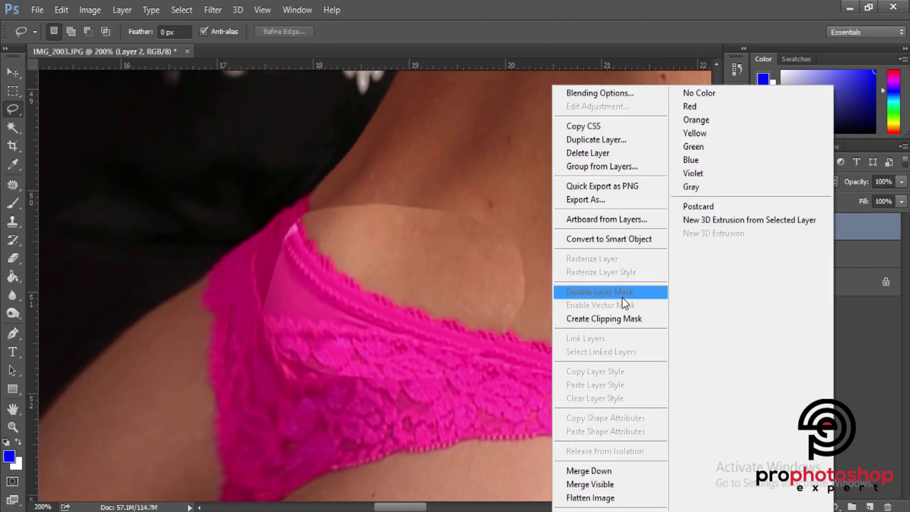
pyautogui.click(516, 266)
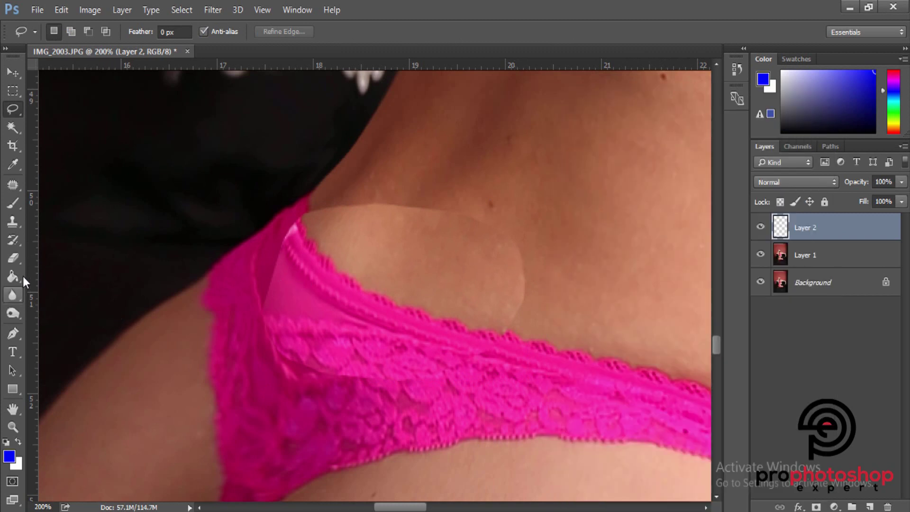
# Set the Eraser to a brush size of about 25 and 100% opacity for cleaning up Layer 2.
pyautogui.click(13, 257)
pyautogui.press('[')
pyautogui.press('[')
pyautogui.press('[')
pyautogui.press('[')
pyautogui.press('[')
pyautogui.press('[')
pyautogui.press('[')
pyautogui.press('[')
pyautogui.press('[')
pyautogui.press('[')
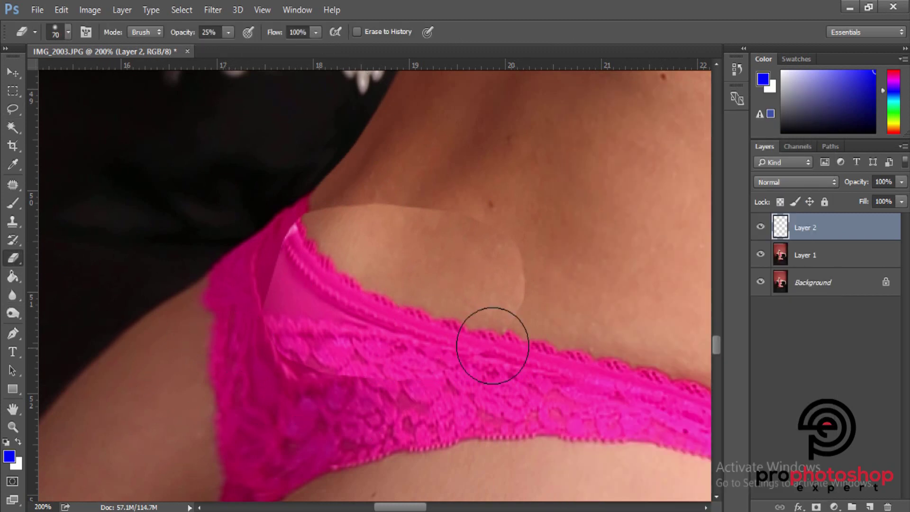
pyautogui.click(760, 227)
pyautogui.click(760, 227)
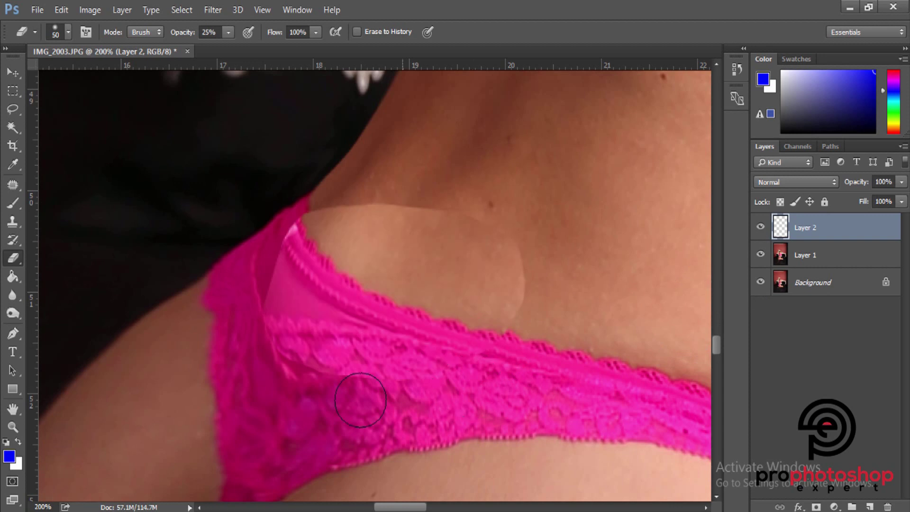
pyautogui.press('[')
pyautogui.press('[')
pyautogui.press('[')
pyautogui.press('[')
pyautogui.press('[')
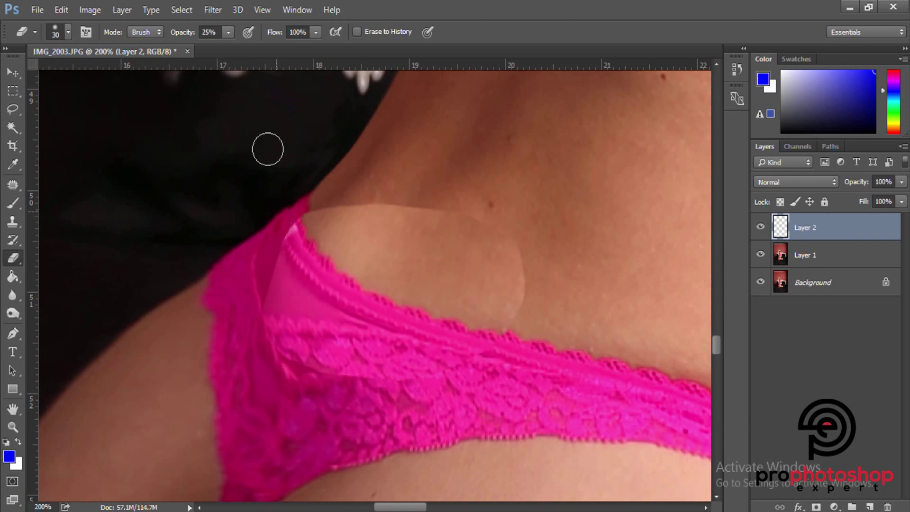
pyautogui.click(229, 33)
pyautogui.moveTo(288, 59); pyautogui.dragTo(290, 61)
pyautogui.click(284, 214)
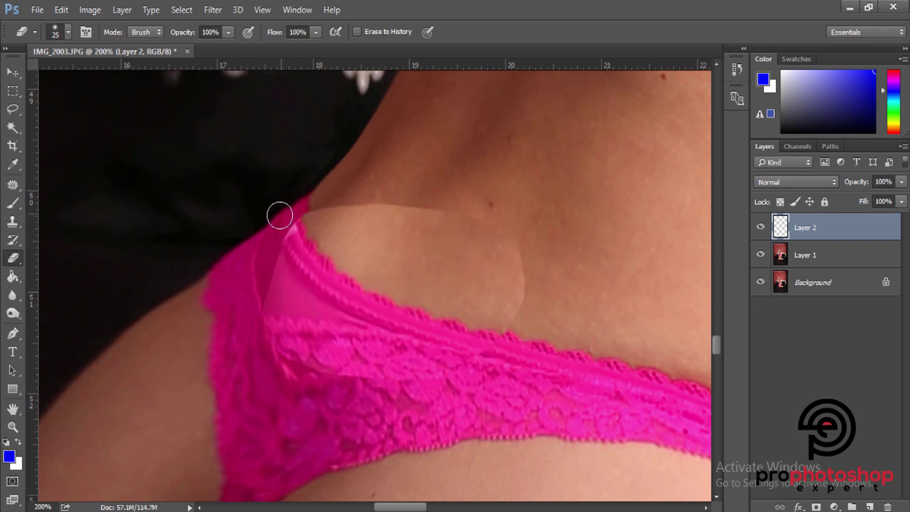
# Erase the patch's back edge and the surplus skin above the waistband on Layer 2 with brush sizes 25 to 50.
pyautogui.moveTo(280, 215); pyautogui.dragTo(254, 311)
pyautogui.press(']')
pyautogui.moveTo(255, 278)
pyautogui.mouseDown()
pyautogui.moveTo(294, 201)
pyautogui.moveTo(371, 266)
pyautogui.moveTo(354, 259)
pyautogui.moveTo(473, 307)
pyautogui.moveTo(571, 327)
pyautogui.mouseUp()
pyautogui.press(']')
pyautogui.press(']')
pyautogui.press(']')
pyautogui.moveTo(467, 289)
pyautogui.mouseDown()
pyautogui.moveTo(358, 210)
pyautogui.moveTo(519, 283)
pyautogui.moveTo(519, 261)
pyautogui.moveTo(341, 193)
pyautogui.moveTo(541, 241)
pyautogui.mouseUp()
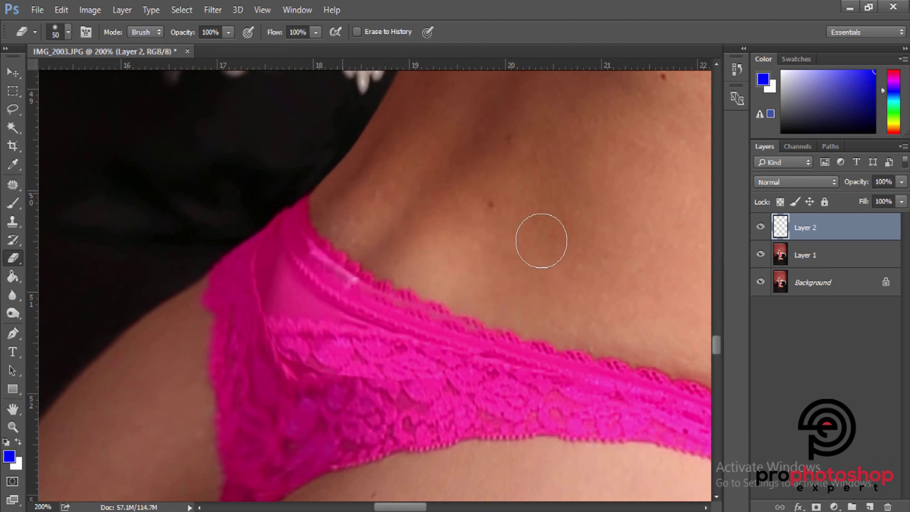
# Erase the patch's lower edge over the sheer panel and lace on Layer 2 with the Eraser.
pyautogui.click(760, 228)
pyautogui.click(761, 227)
pyautogui.press('[')
pyautogui.moveTo(257, 296)
pyautogui.mouseDown()
pyautogui.moveTo(278, 340)
pyautogui.moveTo(340, 383)
pyautogui.moveTo(495, 382)
pyautogui.moveTo(560, 346)
pyautogui.moveTo(321, 384)
pyautogui.mouseUp()
pyautogui.press(']')
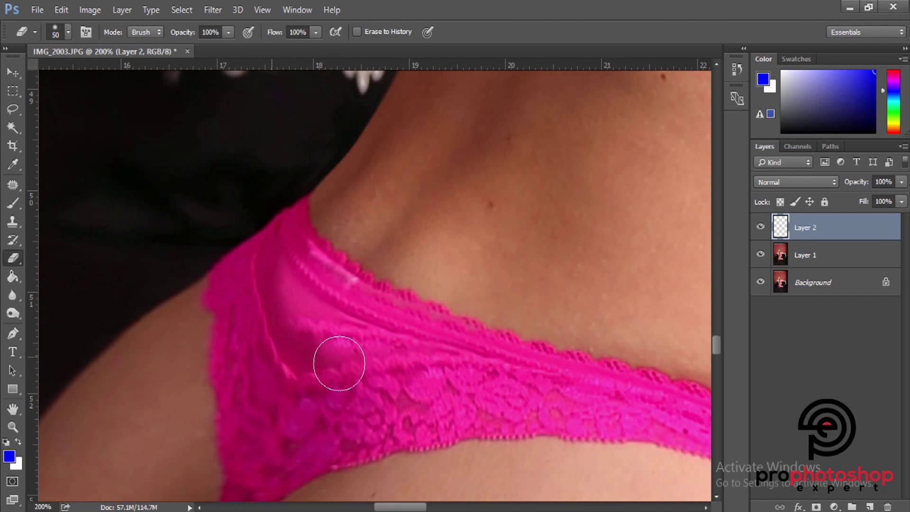
pyautogui.press(']')
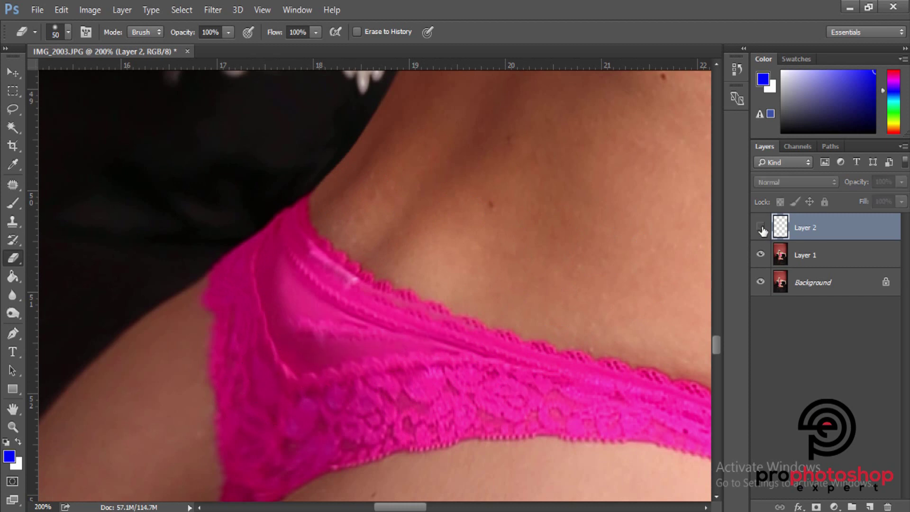
# Compare Layer 2 hidden and shown, and erase its remaining overlap on the sheer panel below the waistband at brush size 35.
pyautogui.click(760, 228)
pyautogui.click(760, 228)
pyautogui.click(761, 228)
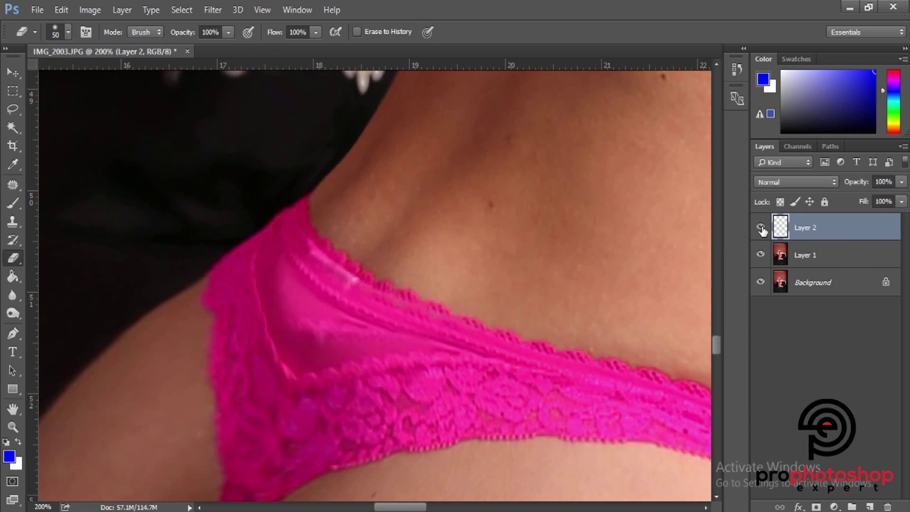
pyautogui.click(761, 227)
pyautogui.click(761, 227)
pyautogui.press('[')
pyautogui.moveTo(274, 271); pyautogui.dragTo(319, 319)
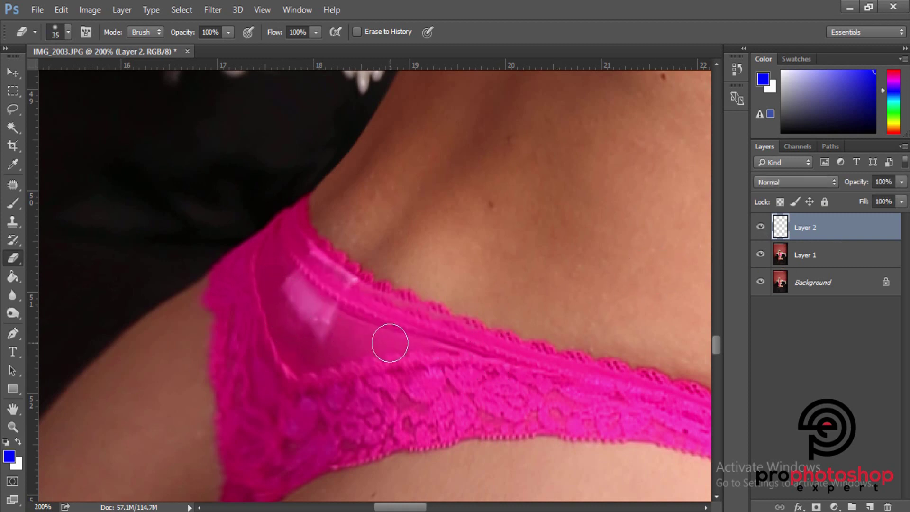
pyautogui.press('[')
pyautogui.press('[')
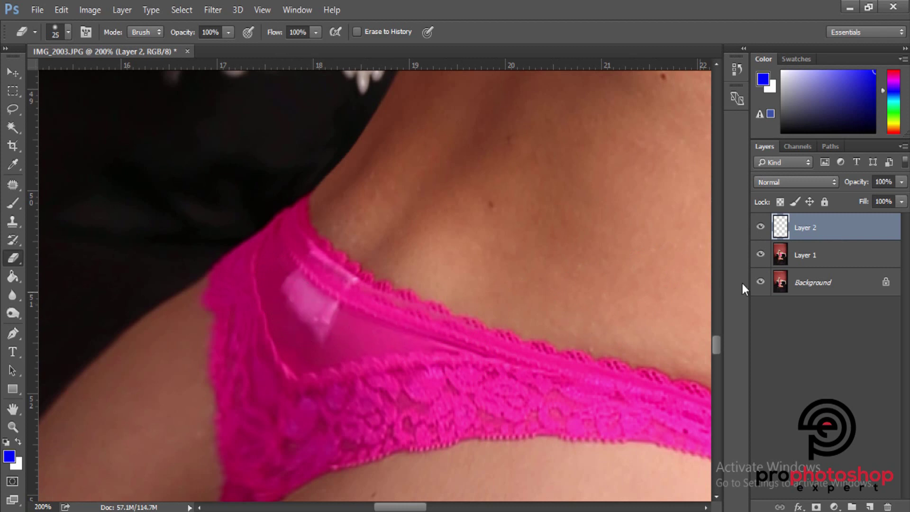
# Check the waistband patch with Layer 2 hidden and shown, and merge Layer 2 with Layer 1.
pyautogui.click(760, 228)
pyautogui.click(759, 228)
pyautogui.keyDown('ctrl'); pyautogui.click(809, 251); pyautogui.keyUp('ctrl')
pyautogui.rightClick(805, 249)
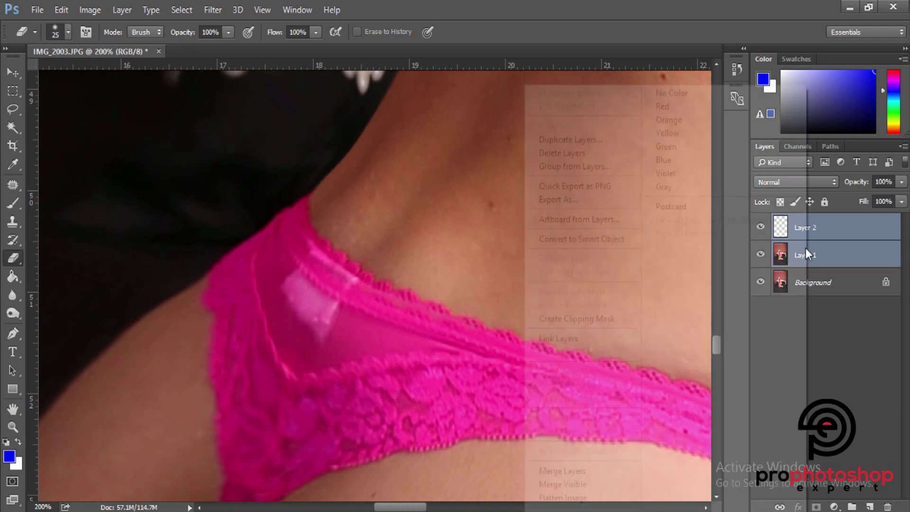
pyautogui.click(561, 474)
# Compare the whole photo before and after retouching by repeatedly hiding and showing the merged Layer 2 above the Background.
pyautogui.keyDown('alt'); pyautogui.scroll(-1, 457, 452); pyautogui.keyUp('alt')
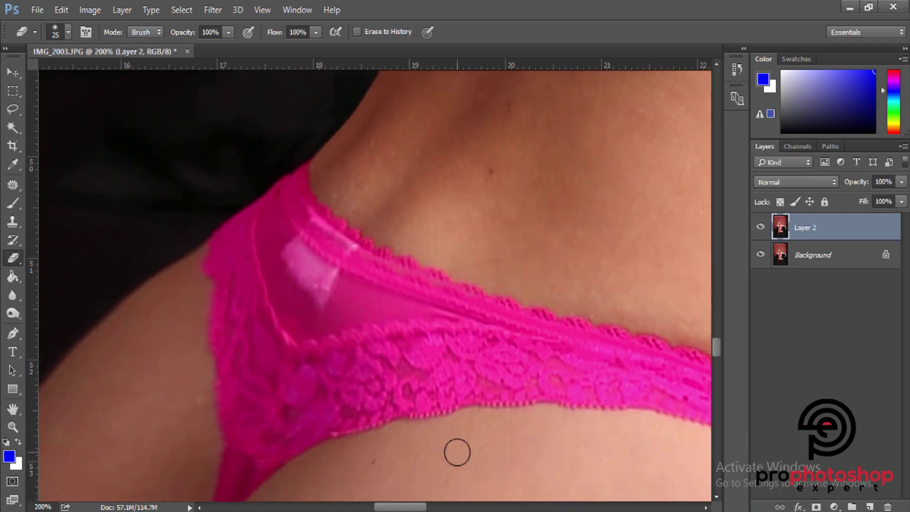
pyautogui.keyDown('alt'); pyautogui.scroll(1, 451, 436); pyautogui.keyUp('alt')
pyautogui.keyDown('alt'); pyautogui.scroll(1, 227, 264); pyautogui.keyUp('alt')
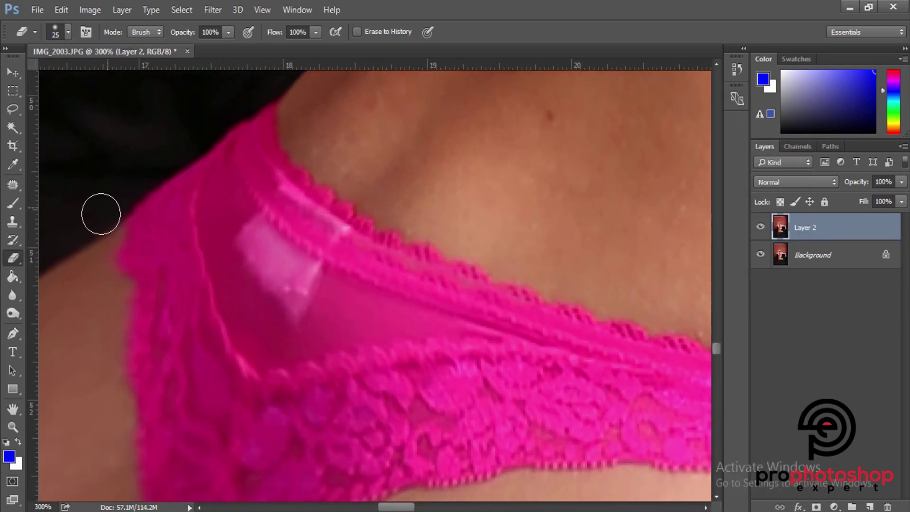
pyautogui.click(12, 110)
pyautogui.keyDown('alt'); pyautogui.scroll(-4, 417, 199); pyautogui.keyUp('alt')
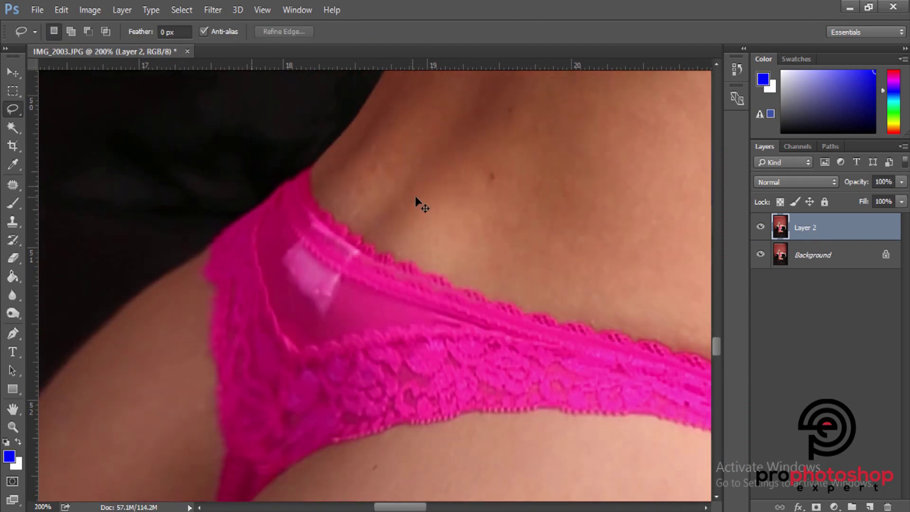
pyautogui.keyDown('alt'); pyautogui.scroll(-4, 400, 248); pyautogui.keyUp('alt')
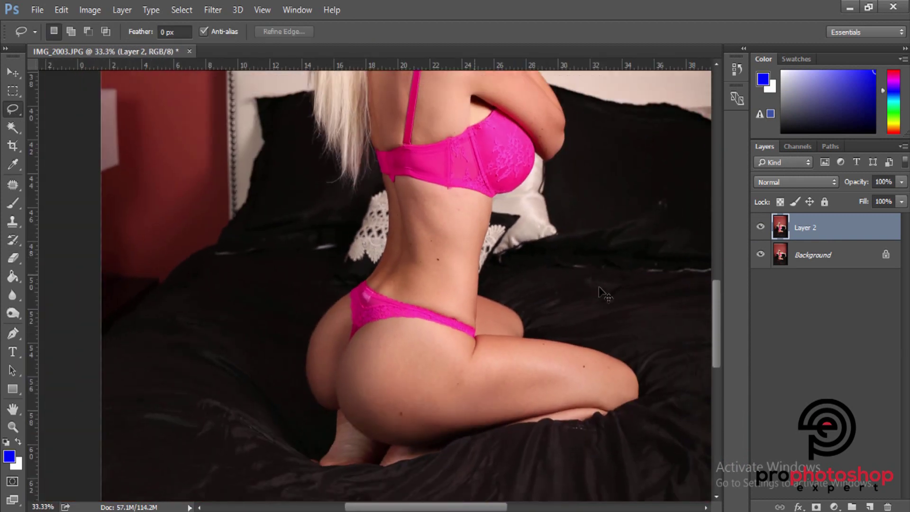
pyautogui.click(760, 227)
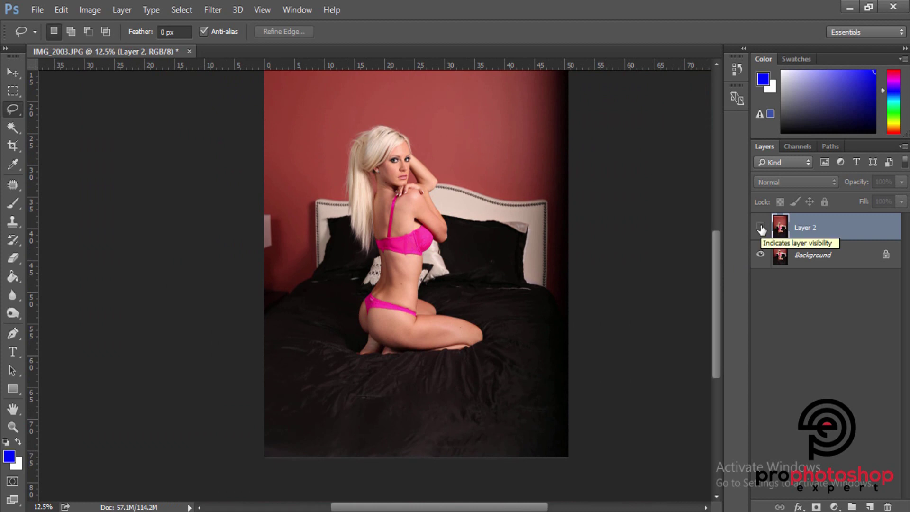
pyautogui.click(760, 229)
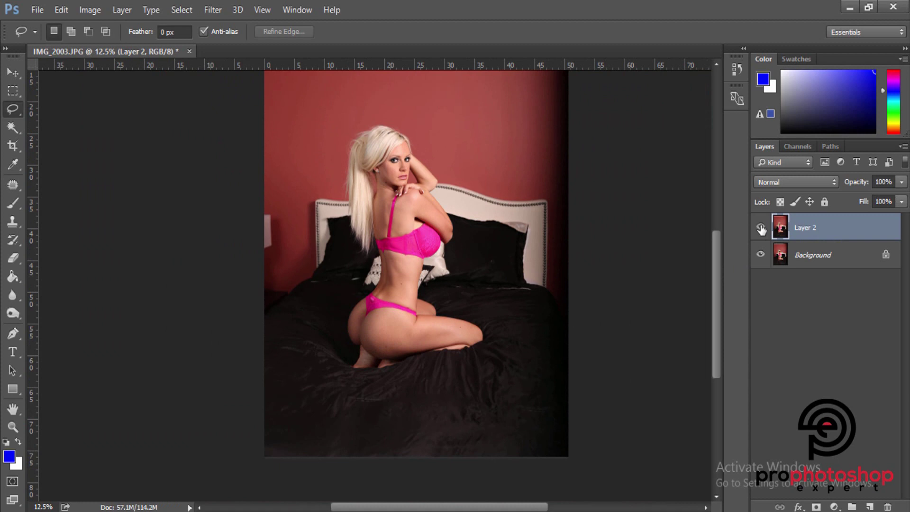
pyautogui.click(760, 229)
pyautogui.click(761, 228)
pyautogui.click(760, 228)
pyautogui.click(761, 228)
pyautogui.click(760, 228)
pyautogui.click(761, 229)
pyautogui.click(760, 229)
pyautogui.click(759, 229)
pyautogui.click(760, 229)
pyautogui.click(759, 229)
# Add a new layer and clone clean pink fabric over the glare on the waistband's back end with Clone Stamp sizes 9 to 15.
pyautogui.scroll(8, 493, 277)
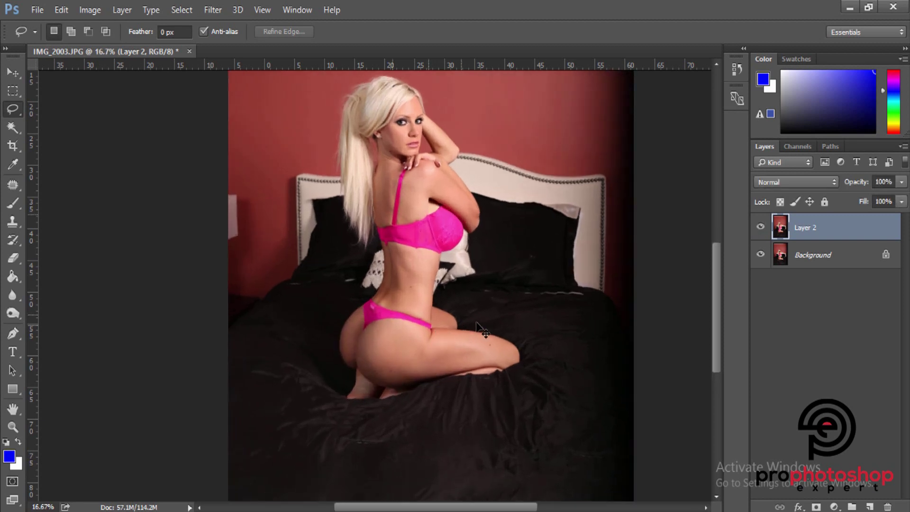
pyautogui.scroll(4, 477, 324)
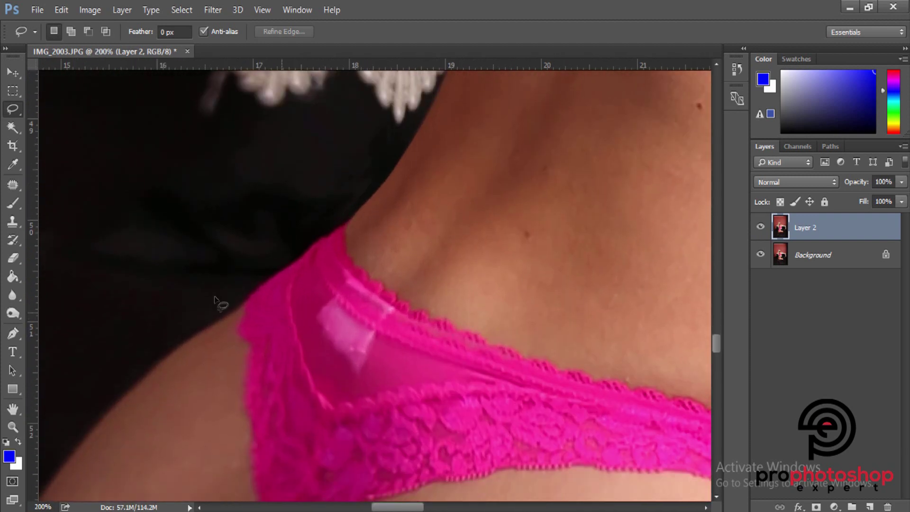
pyautogui.click(15, 225)
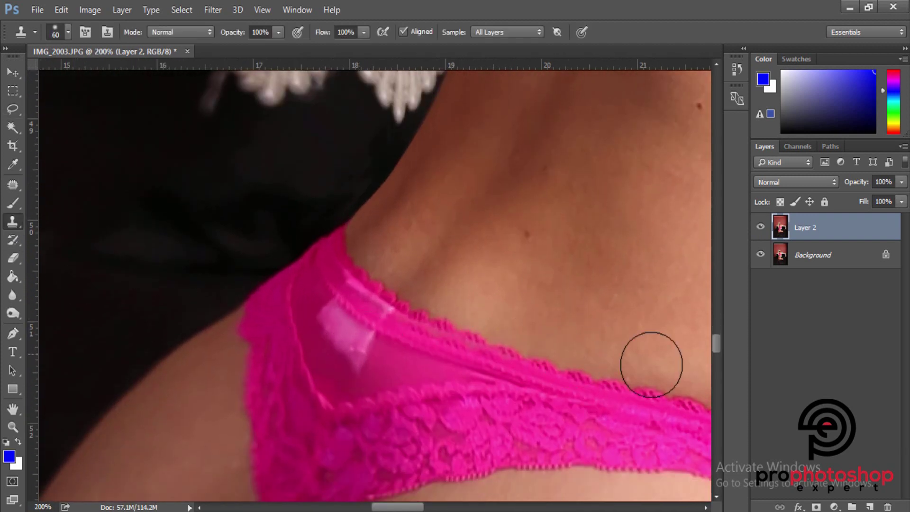
pyautogui.press('[')
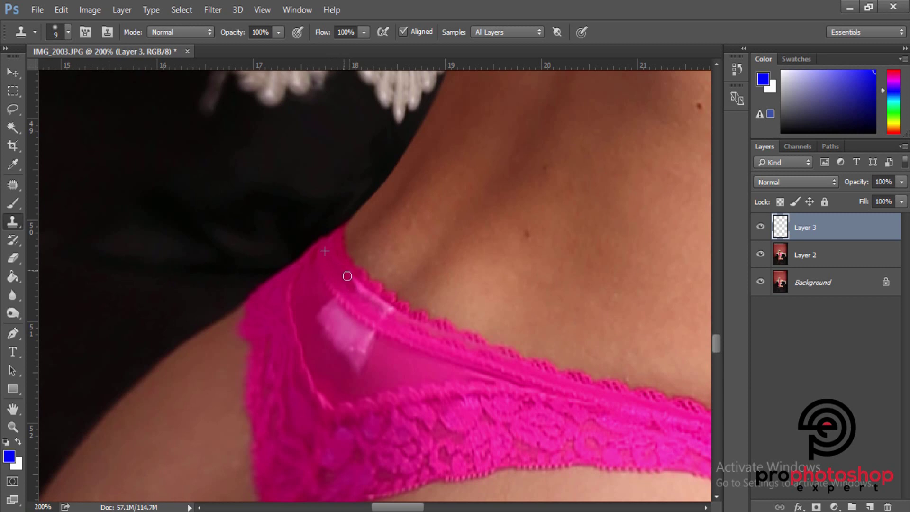
pyautogui.keyDown('alt'); pyautogui.click(355, 284); pyautogui.keyUp('alt')
pyautogui.press('alt')
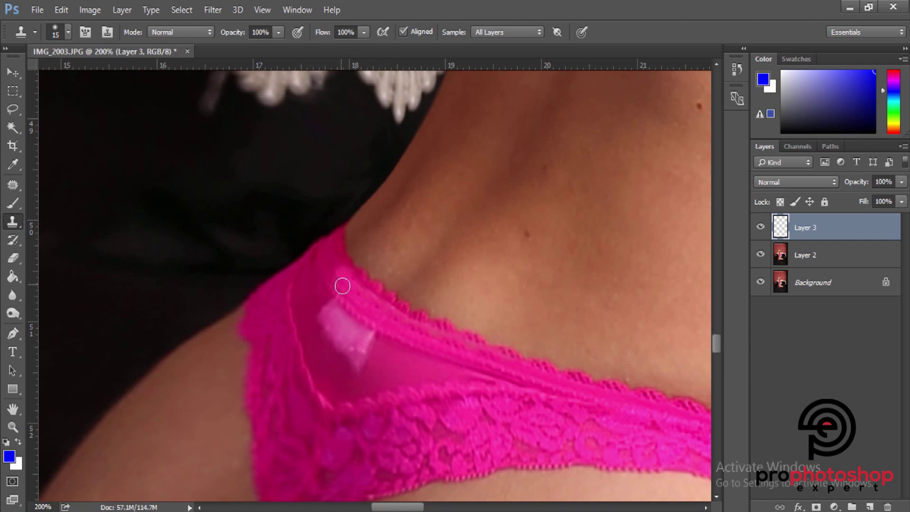
# Blend the cloned waistband area on Layer 3 with the Eraser at brush sizes 25 to 40.
pyautogui.click(13, 258)
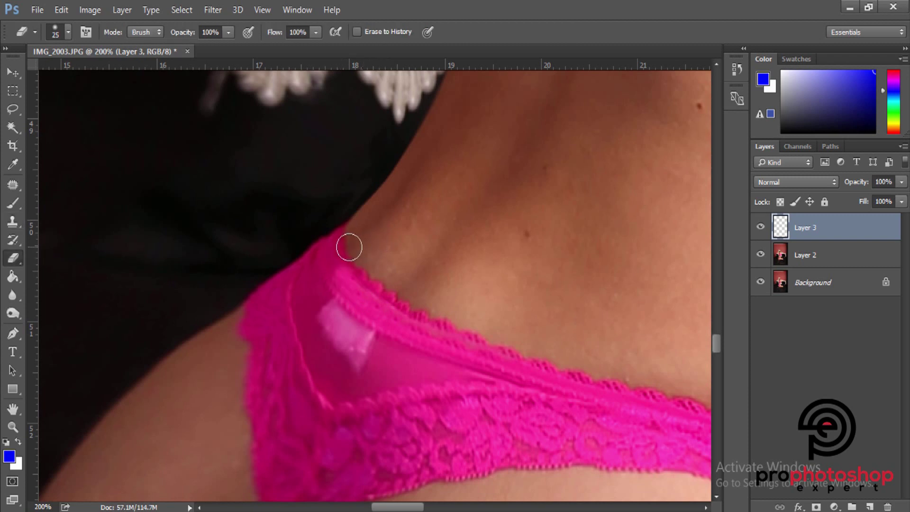
pyautogui.press(']')
pyautogui.press(']')
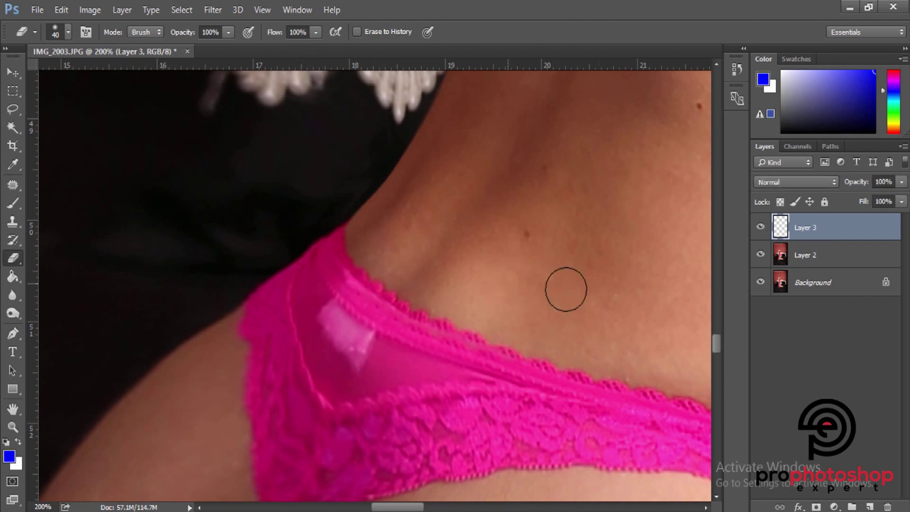
# Merge Layer 3 with Layer 2 into a single retouched layer above the Background.
pyautogui.keyDown('shift'); pyautogui.click(813, 263); pyautogui.keyUp('shift')
pyautogui.rightClick(813, 263)
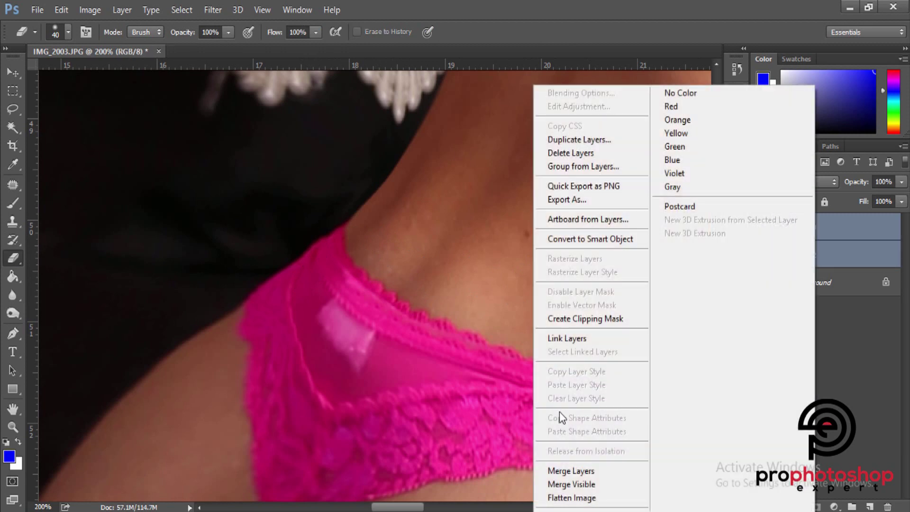
pyautogui.click(561, 469)
# Add a new layer and clone darker fabric along the waistband's bright back section with Clone Stamp sizes 15 to 20.
pyautogui.scroll(1, 494, 441)
pyautogui.hotkey('ctrl', '+')
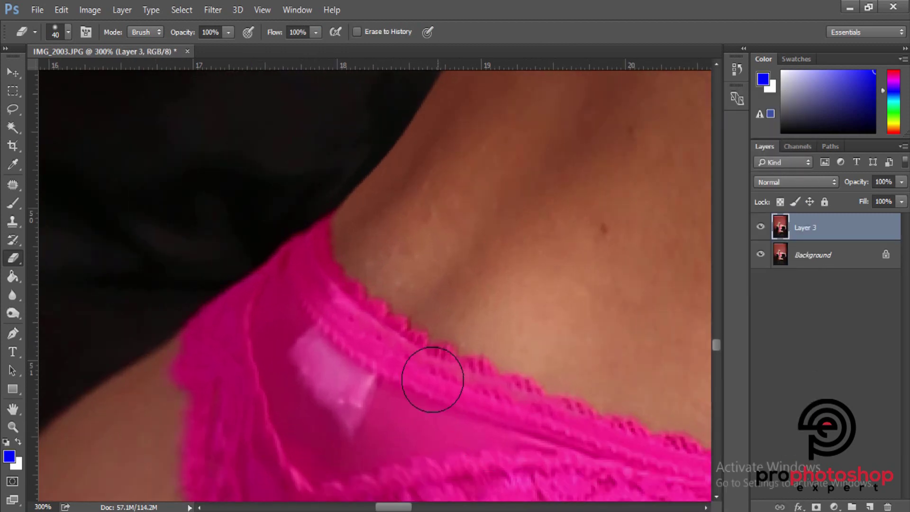
pyautogui.click(871, 507)
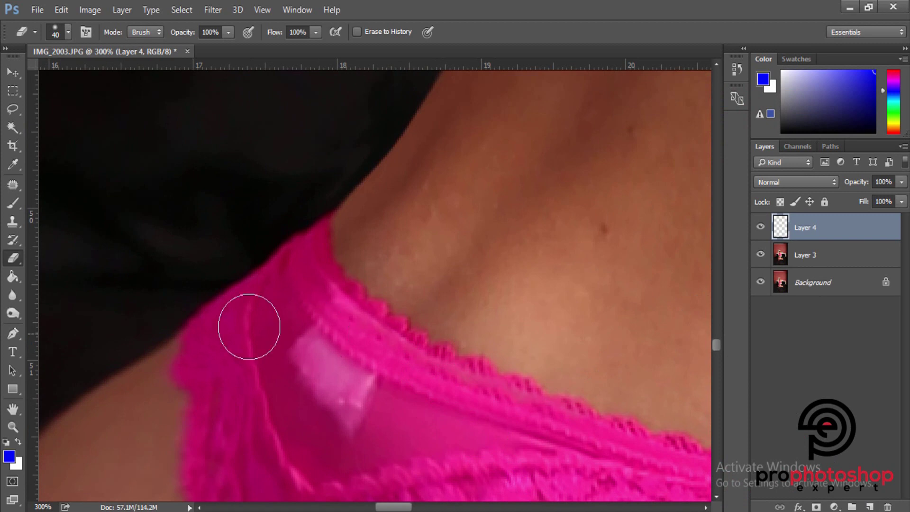
pyautogui.click(13, 220)
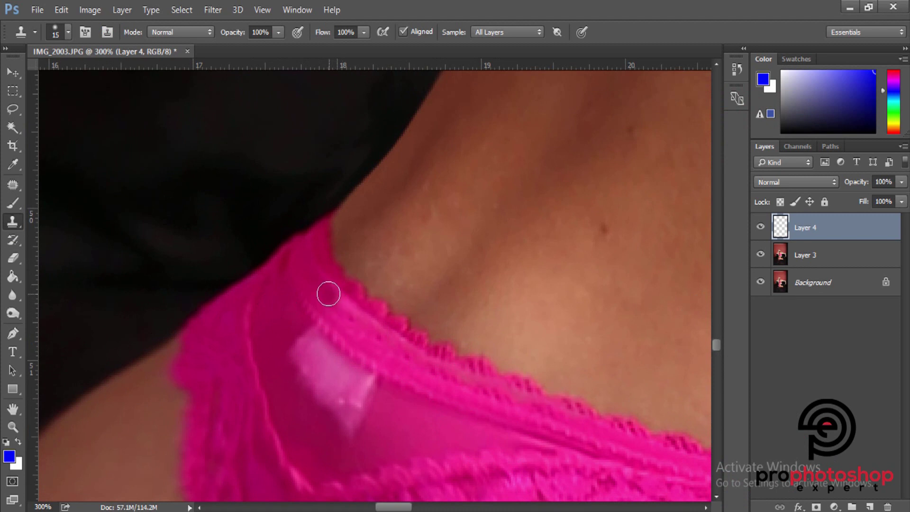
pyautogui.moveTo(319, 283)
pyautogui.mouseDown()
pyautogui.moveTo(353, 322)
pyautogui.moveTo(346, 316)
pyautogui.moveTo(372, 331)
pyautogui.moveTo(323, 288)
pyautogui.moveTo(386, 345)
pyautogui.moveTo(279, 327)
pyautogui.mouseUp()
pyautogui.press(']')
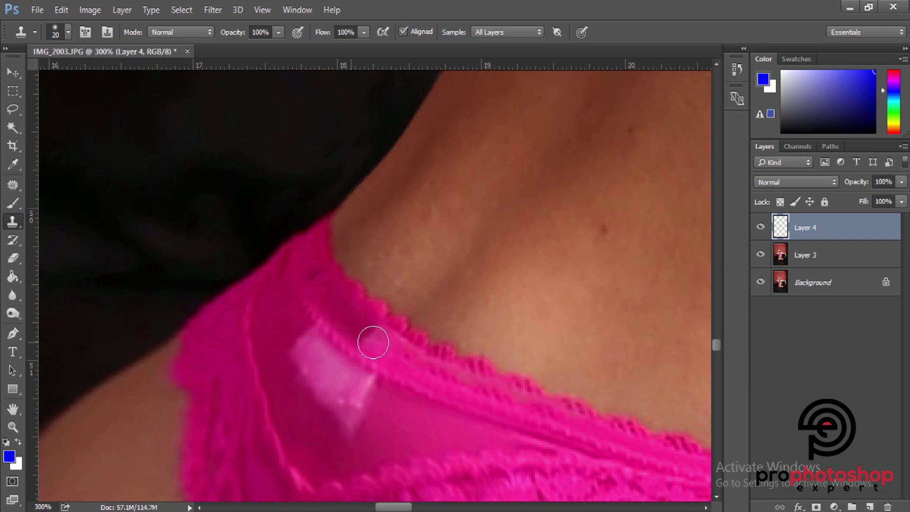
pyautogui.moveTo(372, 342)
pyautogui.mouseDown()
pyautogui.moveTo(386, 345)
pyautogui.moveTo(280, 323)
pyautogui.moveTo(319, 299)
pyautogui.moveTo(318, 286)
pyautogui.moveTo(252, 288)
pyautogui.mouseUp()
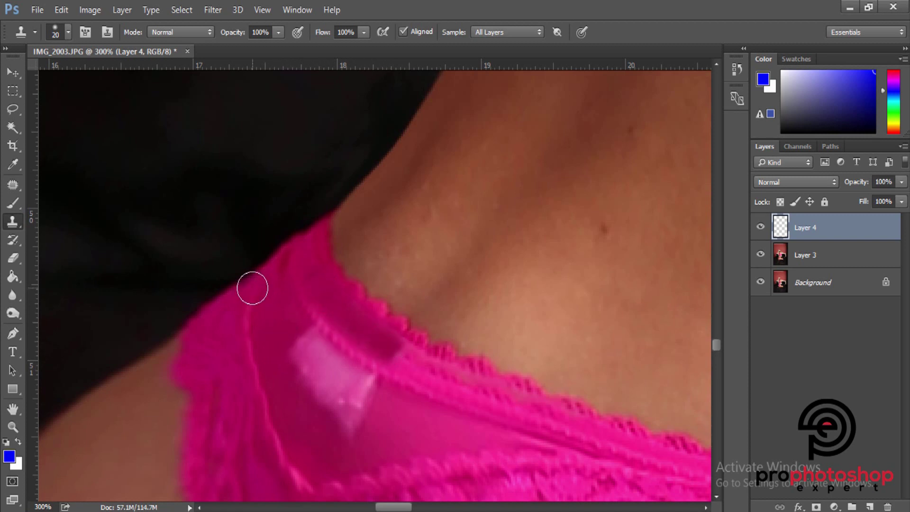
# Soften the dark cloned strip on Layer 4 into the waistband with the Eraser at brush sizes 35 to 50.
pyautogui.click(13, 258)
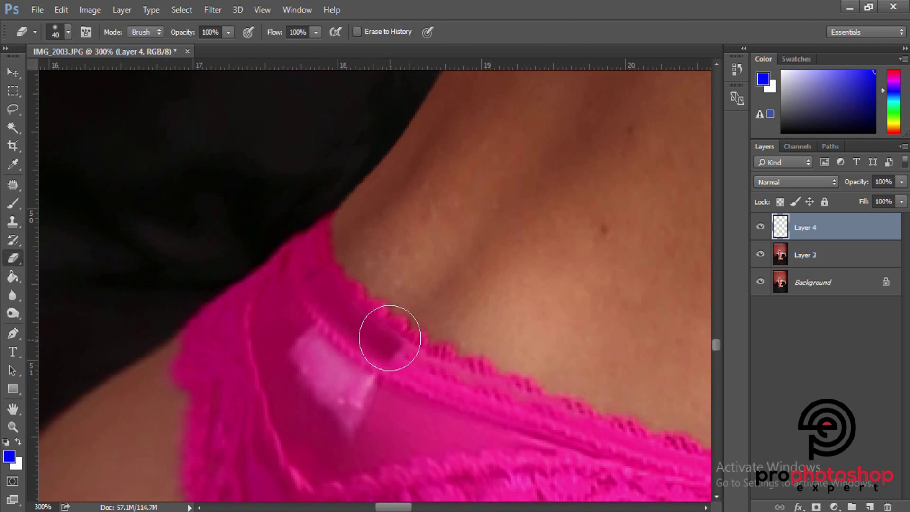
pyautogui.press('[')
pyautogui.moveTo(418, 368); pyautogui.dragTo(374, 278)
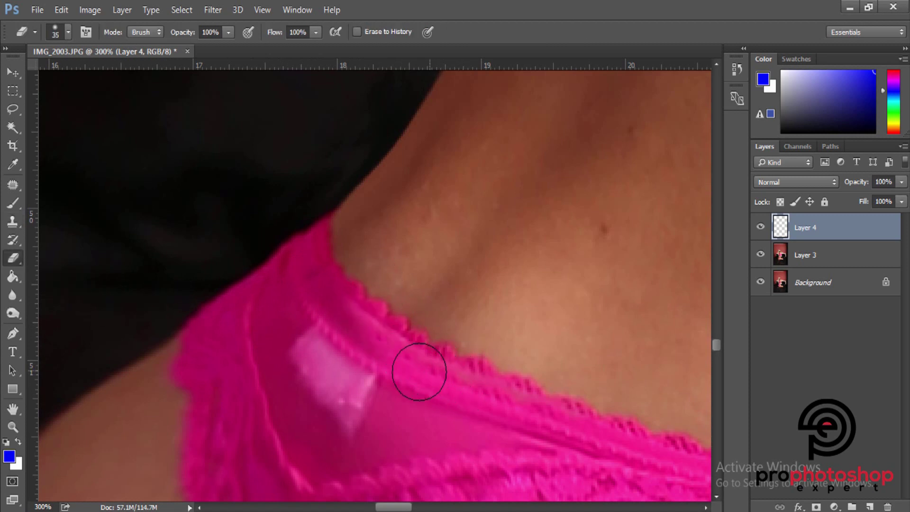
pyautogui.press(']')
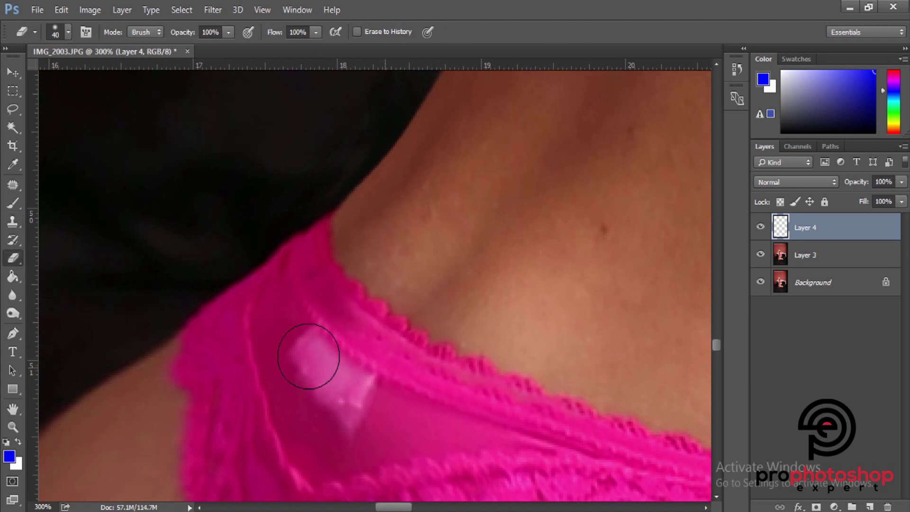
pyautogui.press(']')
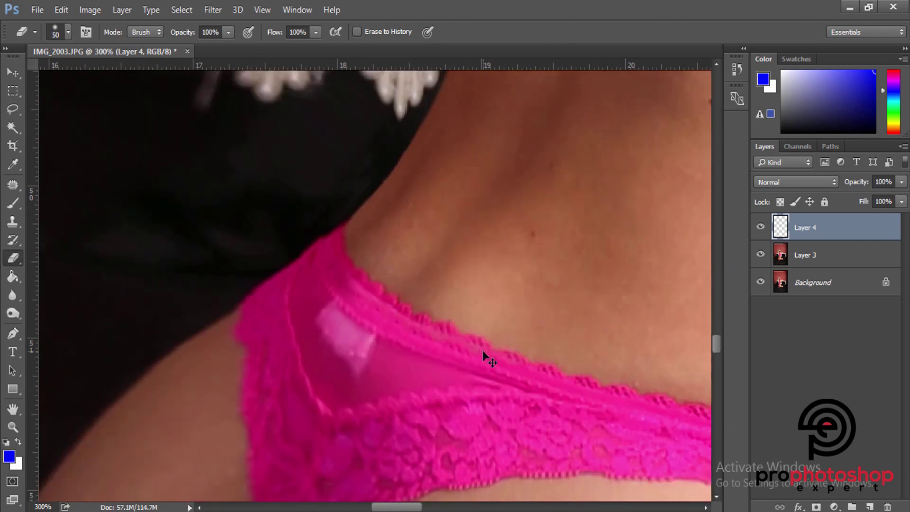
# Review the waistband from farther out, and merge Layer 4 with Layer 3.
pyautogui.hotkey('ctrl', '-')
pyautogui.hotkey('ctrl', '-')
pyautogui.scroll(-2, 482, 351)
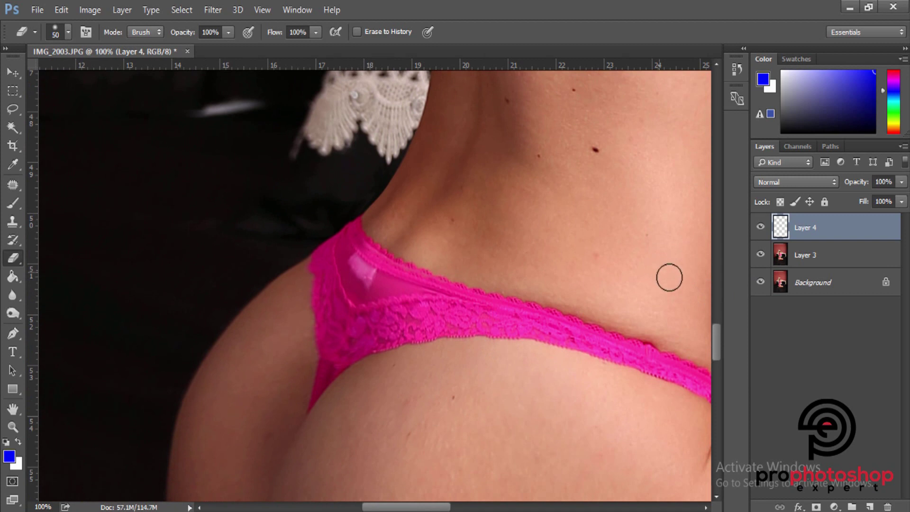
pyautogui.keyDown('shift'); pyautogui.click(819, 259); pyautogui.keyUp('shift')
pyautogui.rightClick(819, 259)
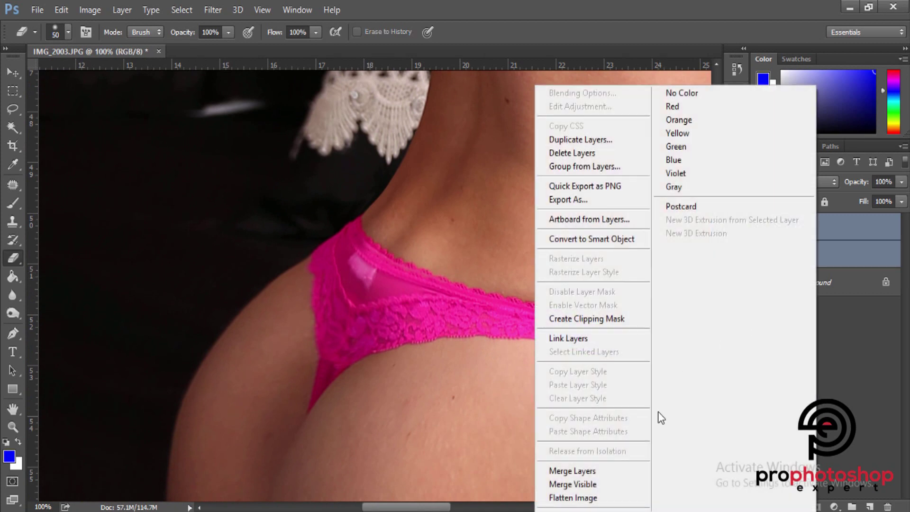
pyautogui.click(589, 472)
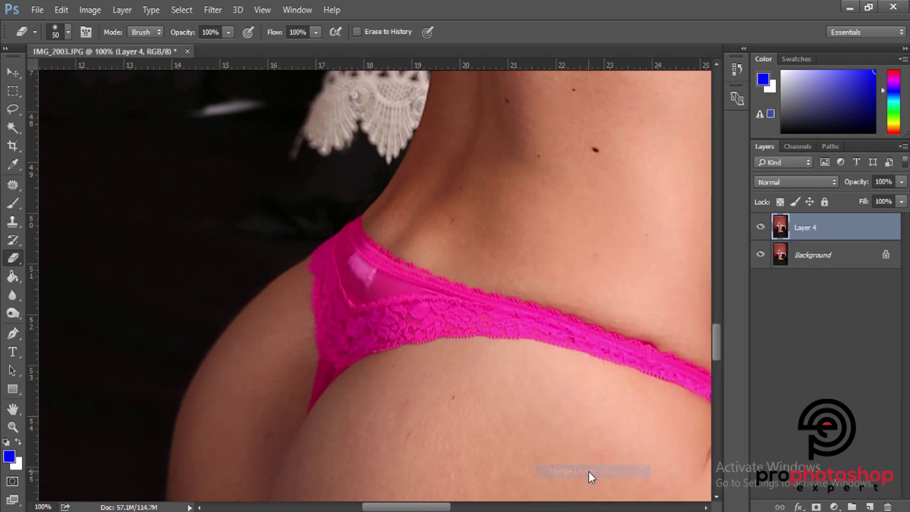
# Add a new layer and clone sheer fabric over the back edge of the panel's light reflection with Clone Stamp sizes 10 to 15.
pyautogui.click(13, 431)
pyautogui.click(351, 283)
pyautogui.click(351, 283)
pyautogui.scroll(3, 451, 334)
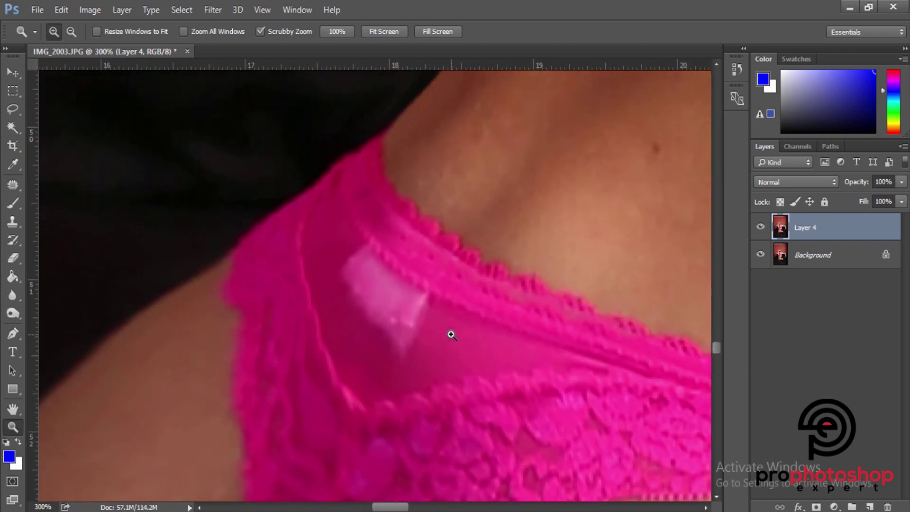
pyautogui.click(15, 226)
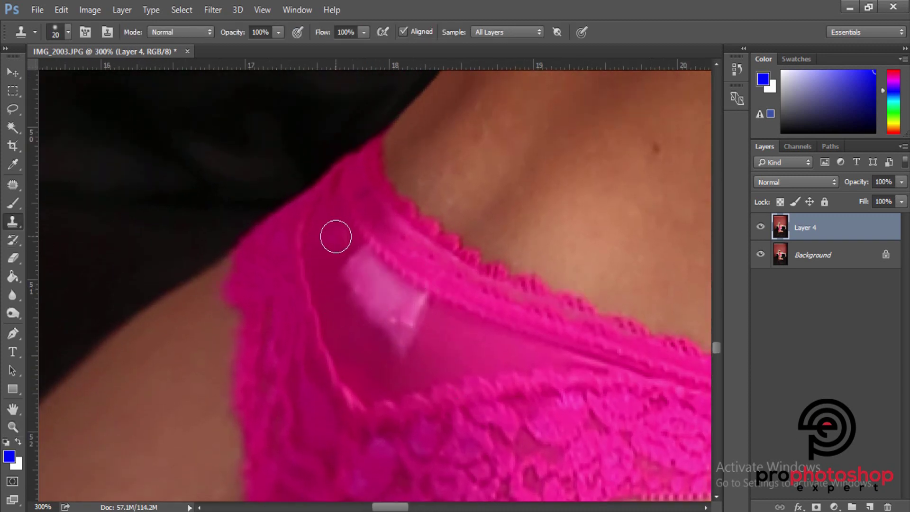
pyautogui.click(870, 506)
pyautogui.press('[')
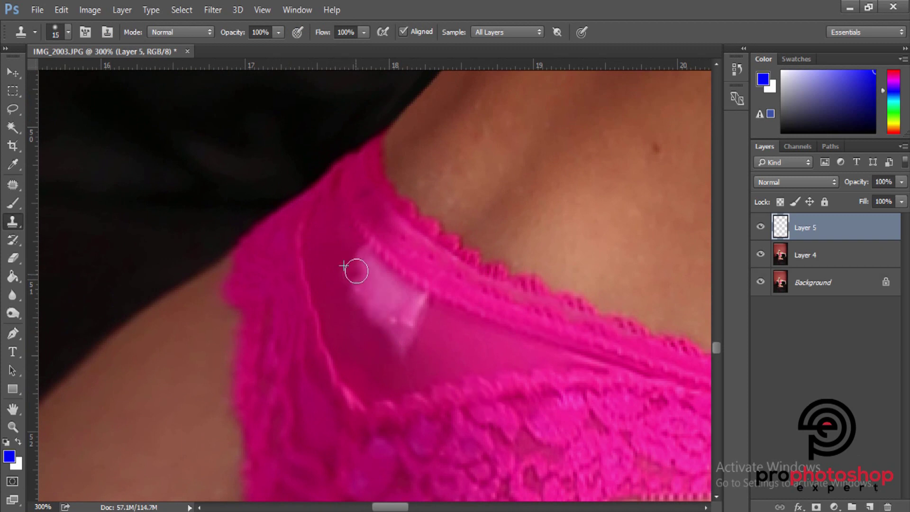
pyautogui.press('[')
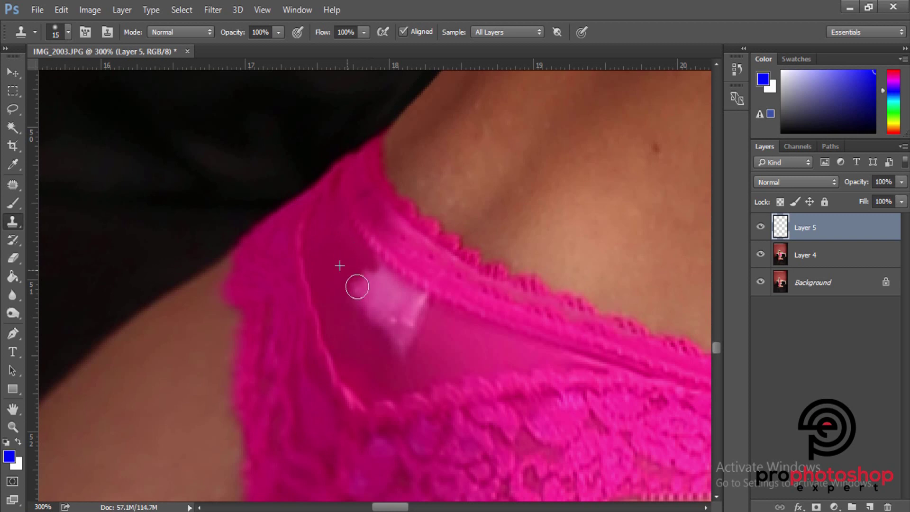
pyautogui.press('[')
pyautogui.moveTo(357, 286)
pyautogui.mouseDown()
pyautogui.moveTo(348, 253)
pyautogui.moveTo(383, 280)
pyautogui.moveTo(358, 265)
pyautogui.mouseUp()
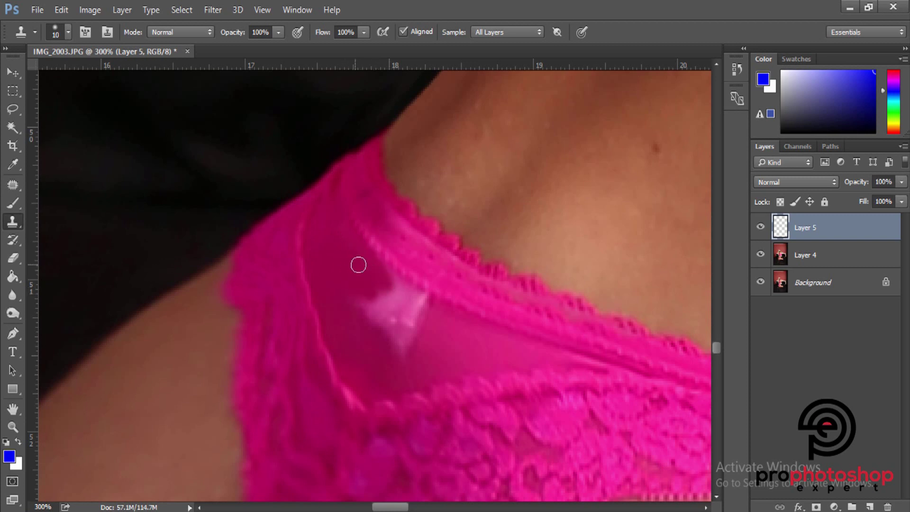
# Clone darker sheer fabric over the remaining light reflection in the panel with the Clone Stamp at size 20.
pyautogui.press(']')
pyautogui.press(']')
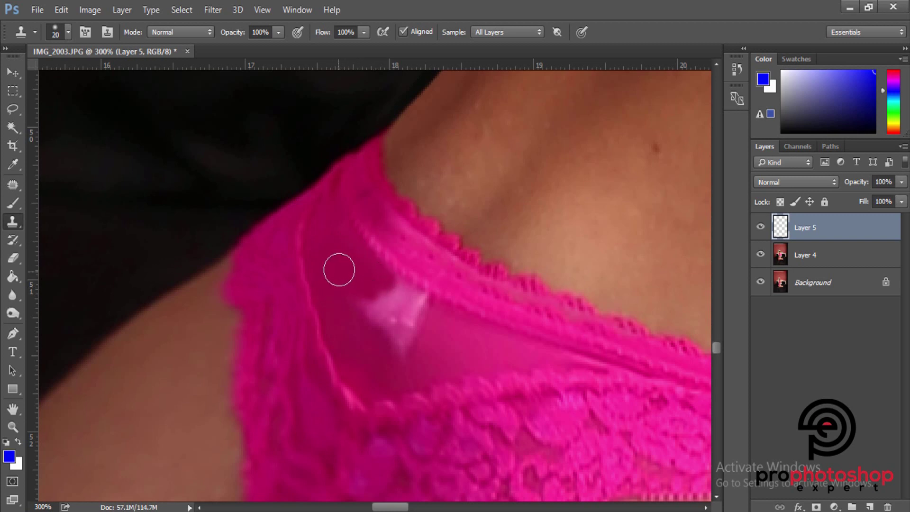
pyautogui.moveTo(353, 292); pyautogui.dragTo(379, 309)
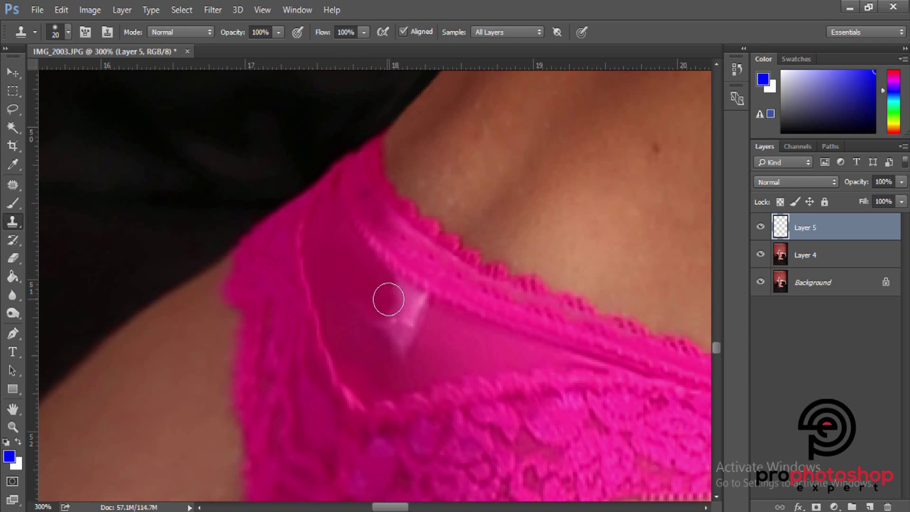
pyautogui.moveTo(388, 290); pyautogui.dragTo(407, 302)
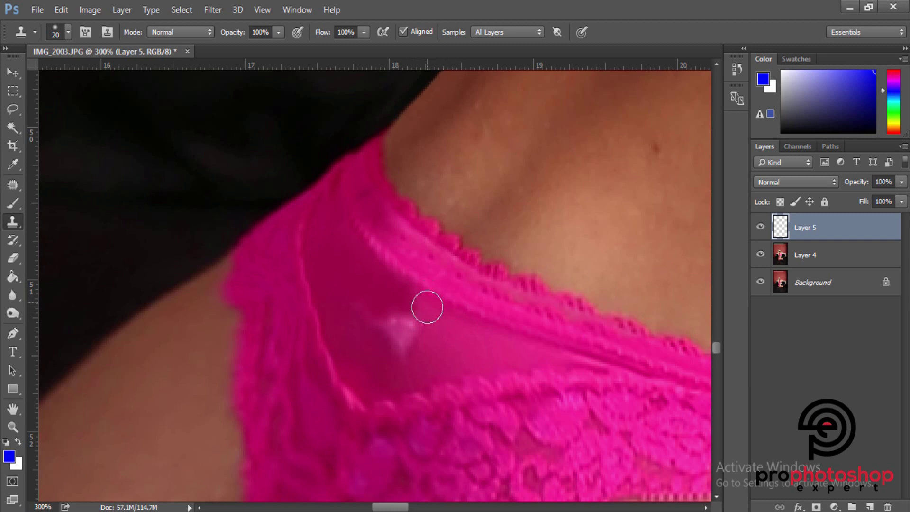
pyautogui.moveTo(420, 313)
pyautogui.mouseDown()
pyautogui.moveTo(341, 272)
pyautogui.moveTo(374, 317)
pyautogui.moveTo(382, 321)
pyautogui.moveTo(359, 283)
pyautogui.moveTo(406, 326)
pyautogui.moveTo(368, 300)
pyautogui.moveTo(400, 343)
pyautogui.mouseUp()
pyautogui.keyDown('alt'); pyautogui.click(351, 283); pyautogui.keyUp('alt')
pyautogui.keyDown('alt'); pyautogui.click(368, 300); pyautogui.keyUp('alt')
pyautogui.scroll(-2, 571, 314)
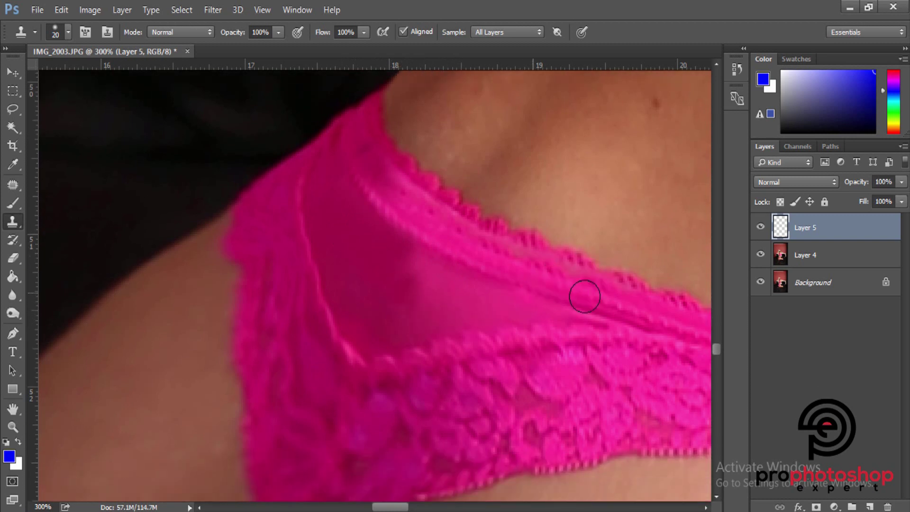
# Duplicate Layer 4 and merge the copy with the cloned fabric on Layer 5.
pyautogui.click(811, 258)
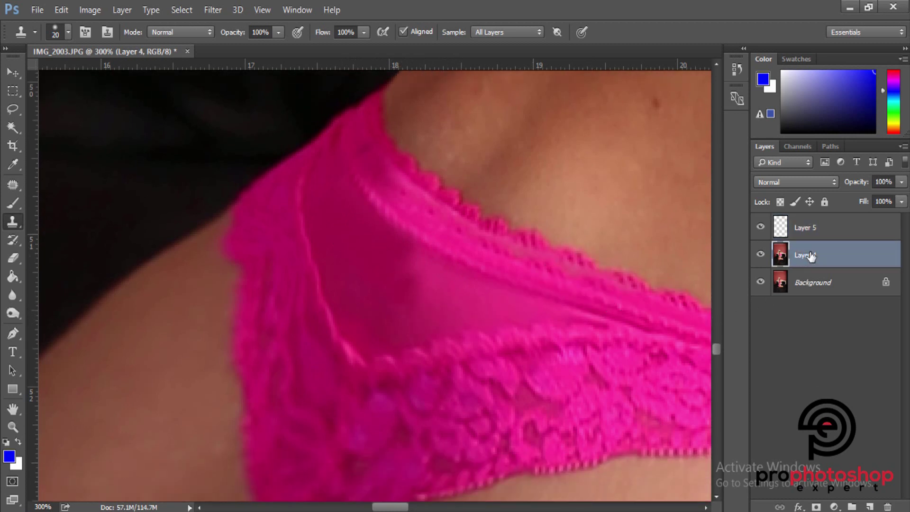
pyautogui.hotkey('ctrl', 'j')
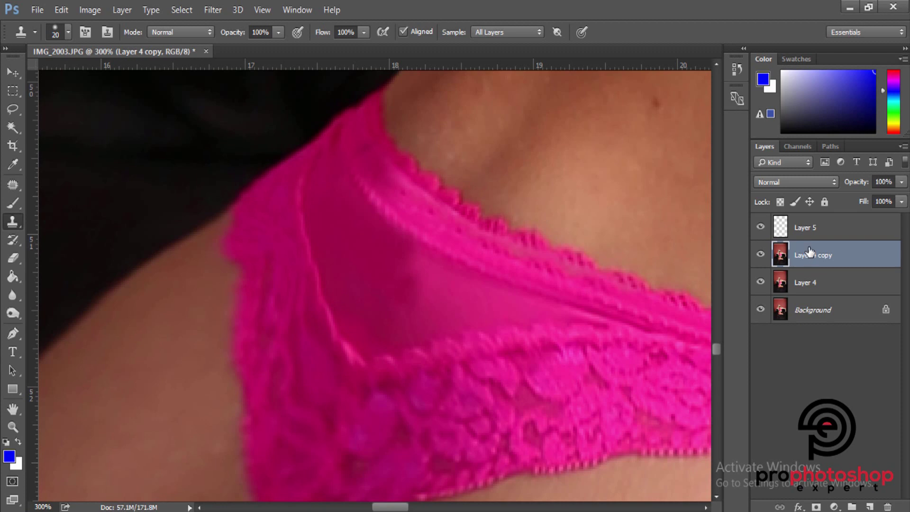
pyautogui.keyDown('shift'); pyautogui.click(818, 235); pyautogui.keyUp('shift')
pyautogui.rightClick(818, 232)
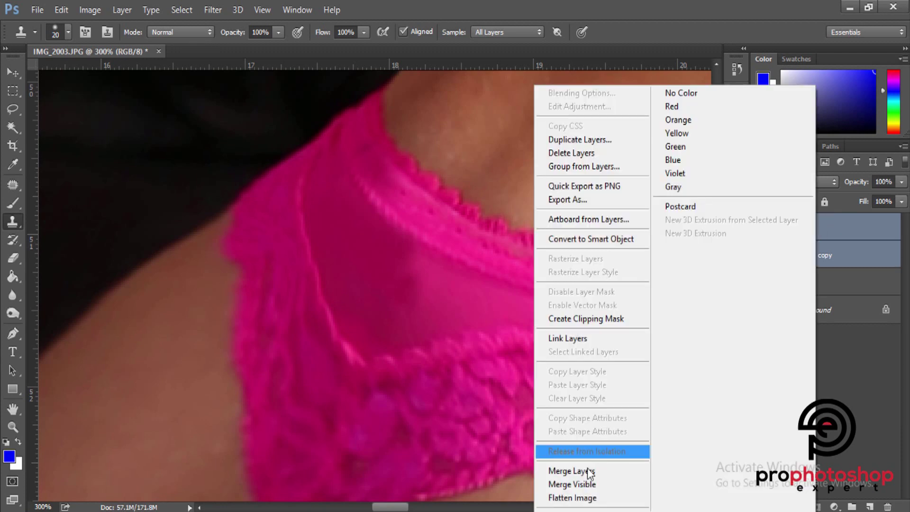
pyautogui.click(571, 470)
# Even out the dark cloned edge in the middle of the sheer panel with the Patch tool.
pyautogui.click(12, 183)
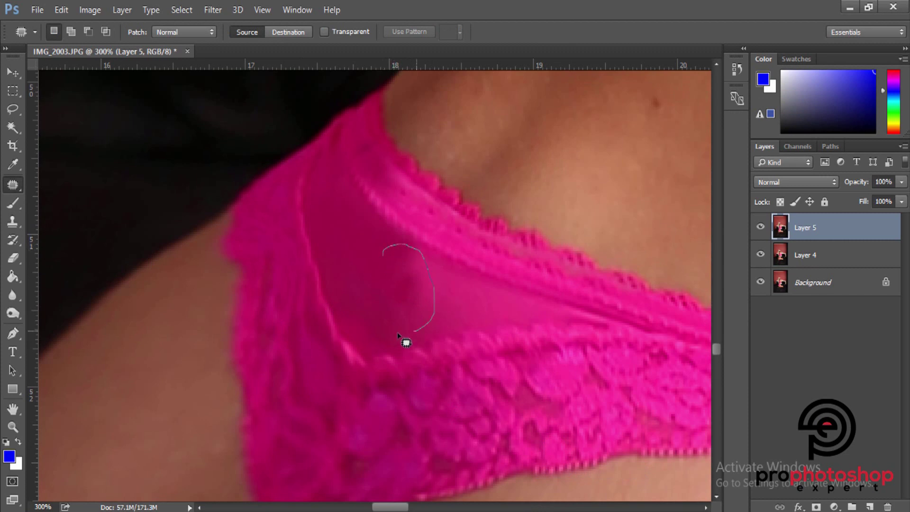
pyautogui.moveTo(397, 333)
pyautogui.mouseDown()
pyautogui.moveTo(402, 319)
pyautogui.moveTo(356, 285)
pyautogui.mouseUp()
pyautogui.hotkey('ctrl', 'd')
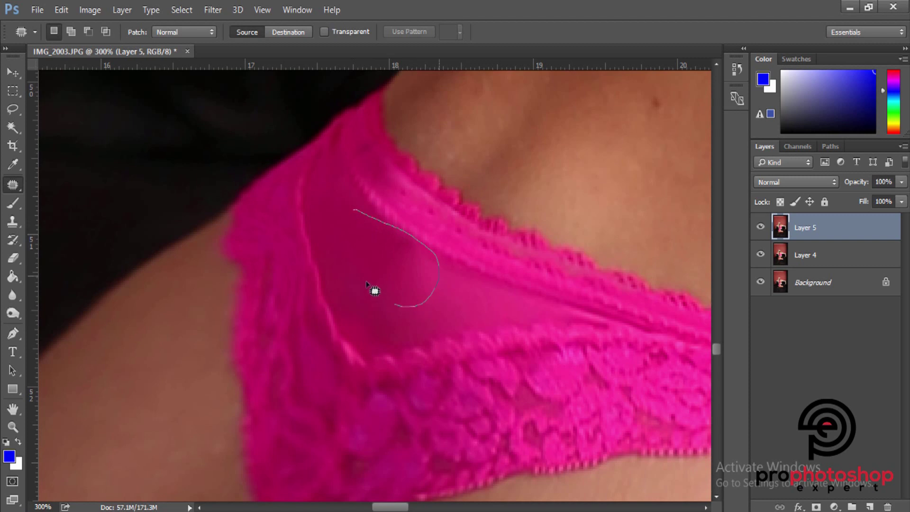
pyautogui.moveTo(366, 284); pyautogui.dragTo(355, 214)
pyautogui.moveTo(399, 273)
pyautogui.mouseDown()
pyautogui.moveTo(442, 307)
pyautogui.moveTo(456, 306)
pyautogui.mouseUp()
pyautogui.hotkey('ctrl', 'd')
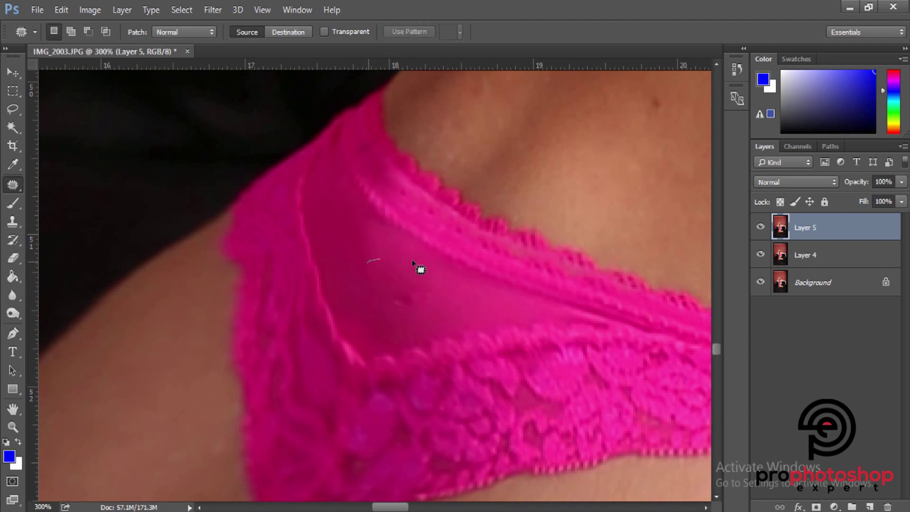
pyautogui.moveTo(403, 328)
pyautogui.mouseDown()
pyautogui.moveTo(396, 308)
pyautogui.moveTo(494, 309)
pyautogui.mouseUp()
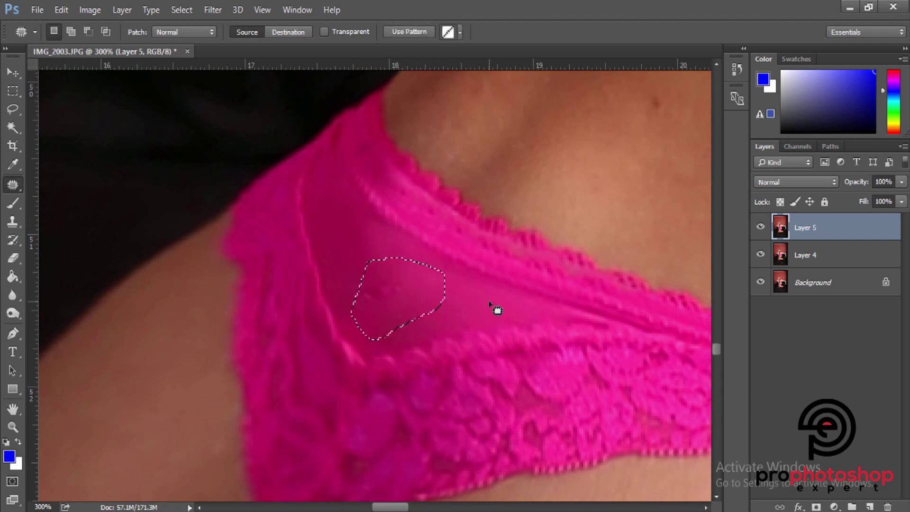
pyautogui.hotkey('ctrl', 'd')
pyautogui.moveTo(416, 305)
pyautogui.mouseDown()
pyautogui.moveTo(402, 303)
pyautogui.moveTo(443, 315)
pyautogui.moveTo(483, 308)
pyautogui.mouseUp()
pyautogui.hotkey('ctrl', 'd')
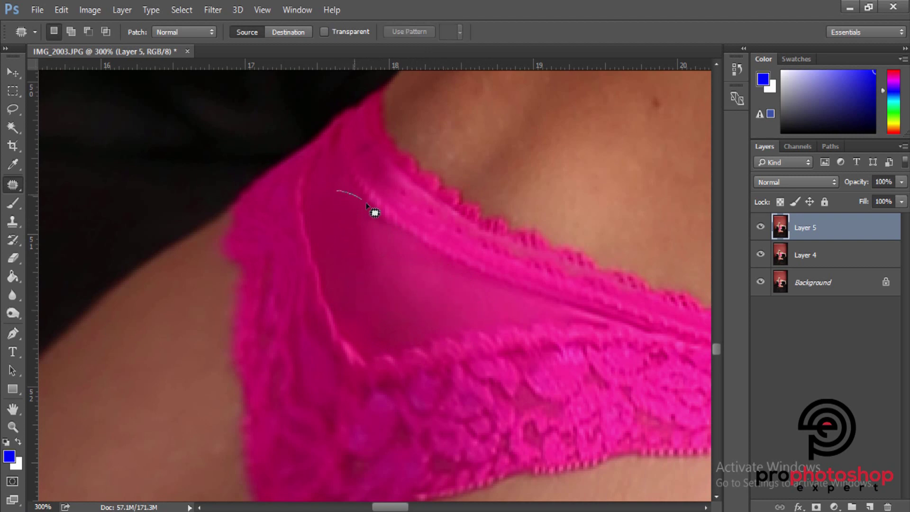
# Patch the uneven tones in the sheer panel's upper part beside the waistband, and review the area from farther out.
pyautogui.moveTo(394, 260); pyautogui.dragTo(337, 194)
pyautogui.moveTo(360, 230)
pyautogui.mouseDown()
pyautogui.moveTo(409, 280)
pyautogui.moveTo(448, 283)
pyautogui.mouseUp()
pyautogui.hotkey('ctrl', 'd')
pyautogui.moveTo(385, 228); pyautogui.dragTo(374, 225)
pyautogui.hotkey('ctrl', 'd')
pyautogui.hotkey('ctrl', '-')
pyautogui.hotkey('ctrl', '-')
pyautogui.hotkey('ctrl', '-')
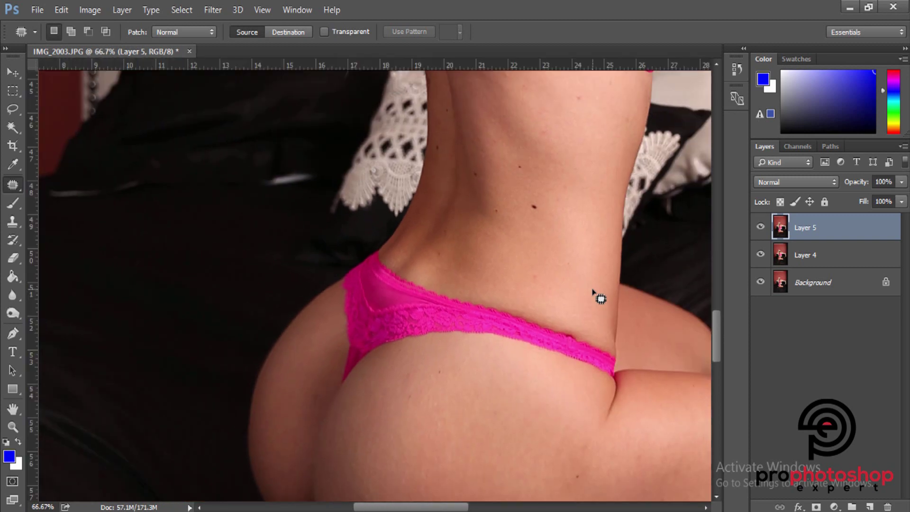
# Blend the patched tones across the sheer panel with the Mixer Brush at sizes 50 to 60.
pyautogui.hotkey('ctrl', '+')
pyautogui.hotkey('ctrl', '+')
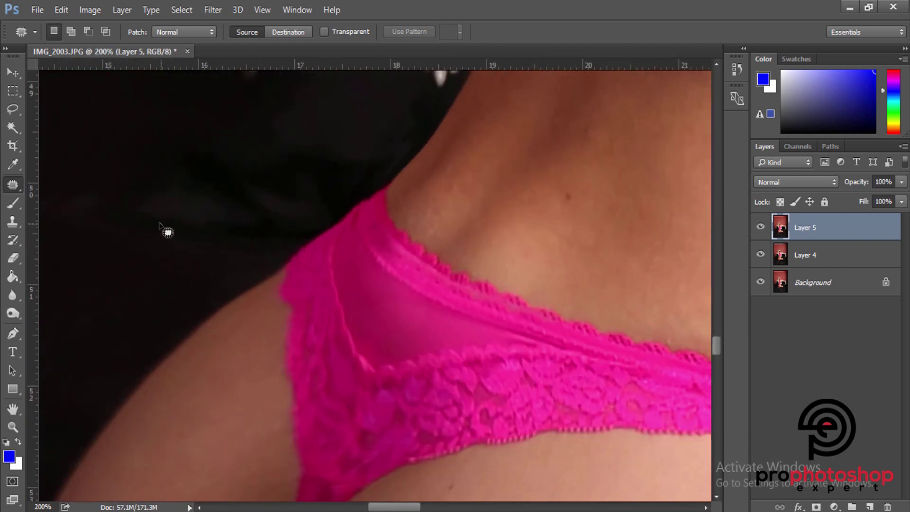
pyautogui.rightClick(18, 202)
pyautogui.click(49, 244)
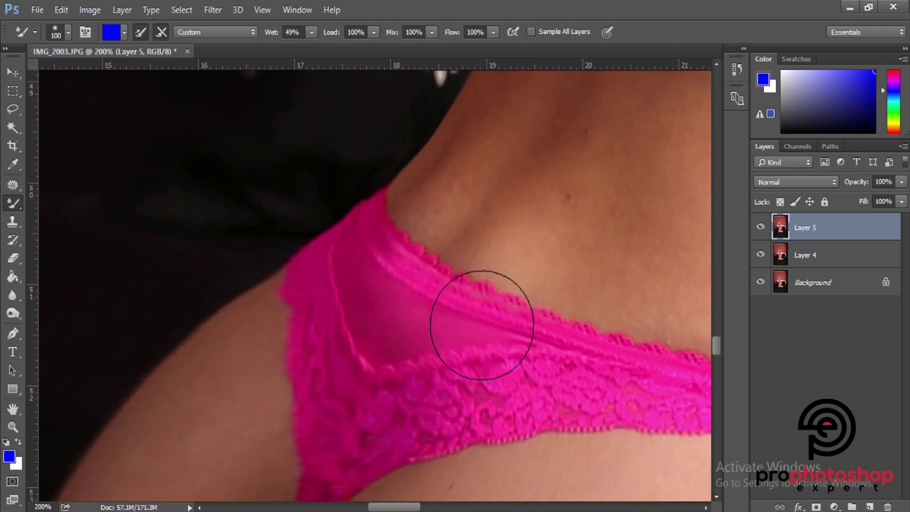
pyautogui.press('[')
pyautogui.press('[')
pyautogui.press('[')
pyautogui.press('[')
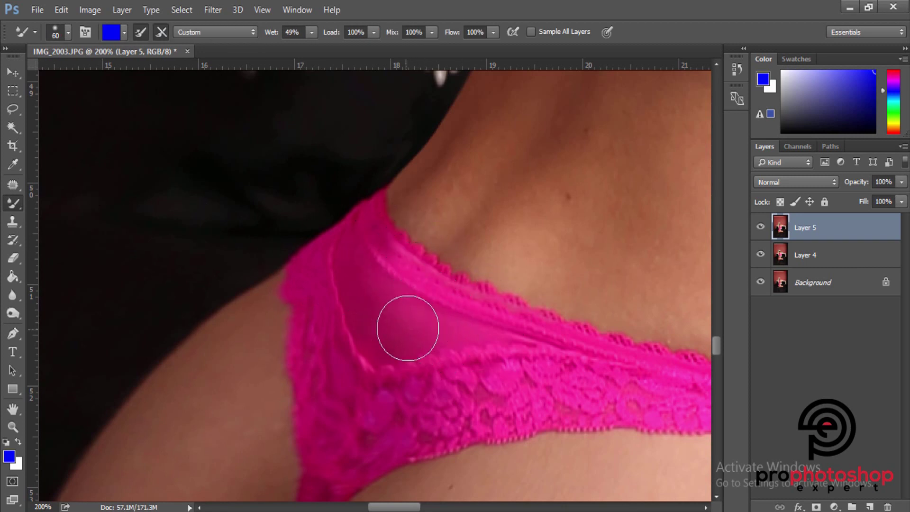
pyautogui.press('[')
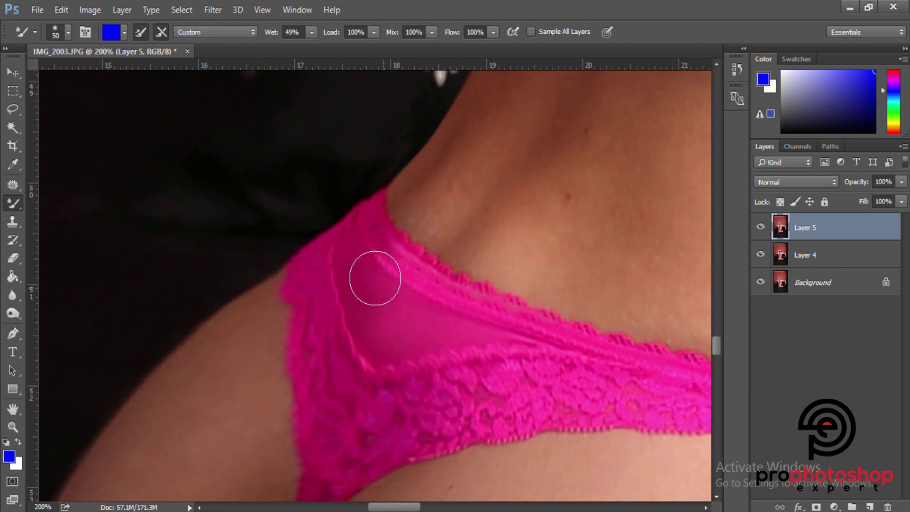
pyautogui.press(']')
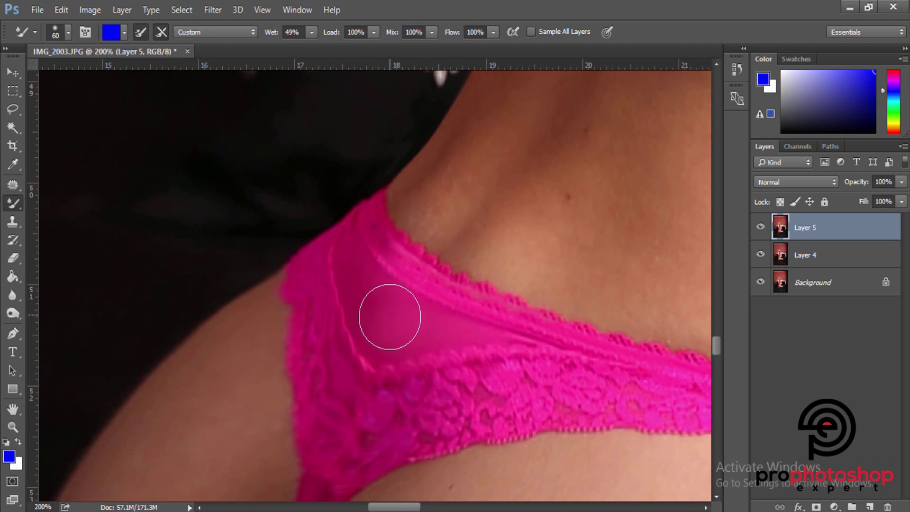
pyautogui.press('[')
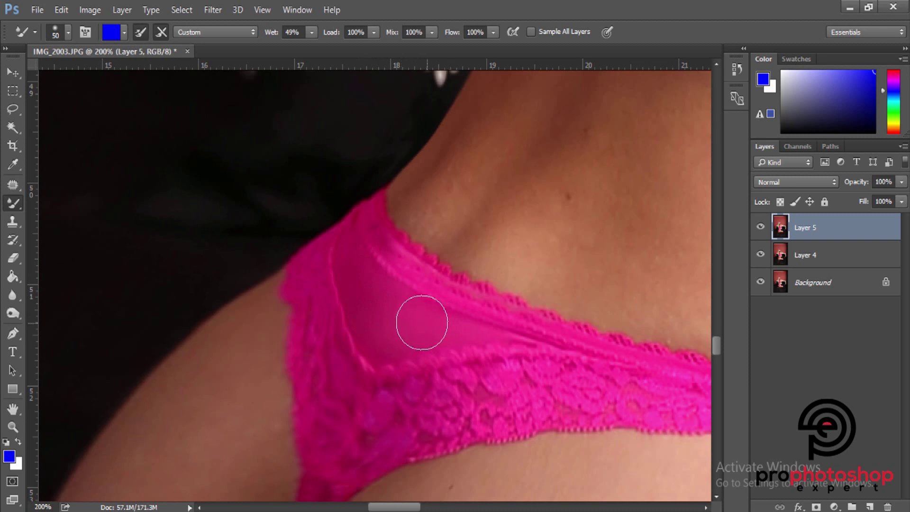
pyautogui.press(']')
# Smooth the remaining tone transitions near the panel's back edge with the Mixer Brush at sizes 45 to 50.
pyautogui.hotkey('ctrl', '-')
pyautogui.hotkey('ctrl', '-')
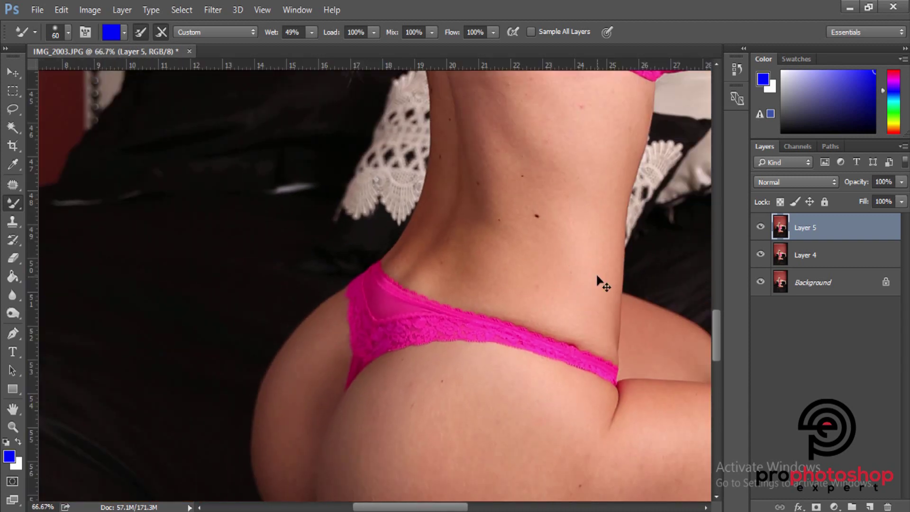
pyautogui.hotkey('ctrl', '+')
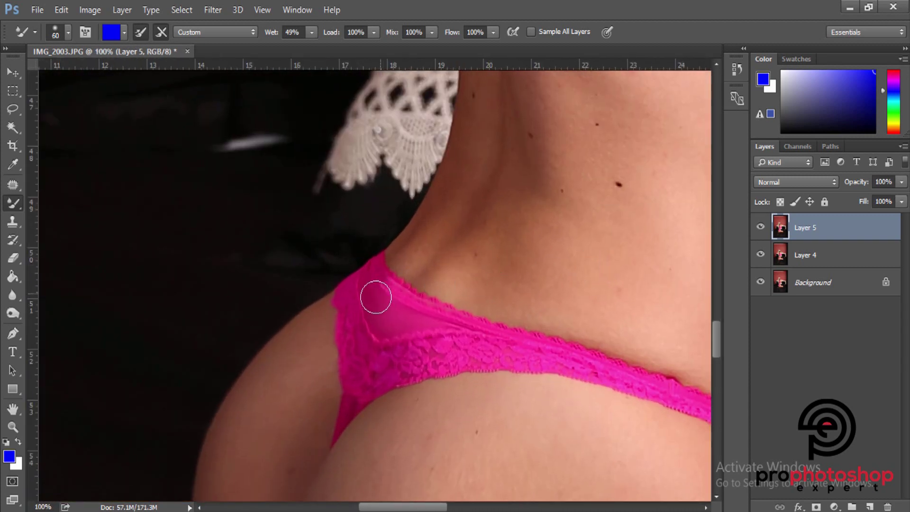
pyautogui.hotkey('ctrl', '+')
pyautogui.press('[')
pyautogui.press('[')
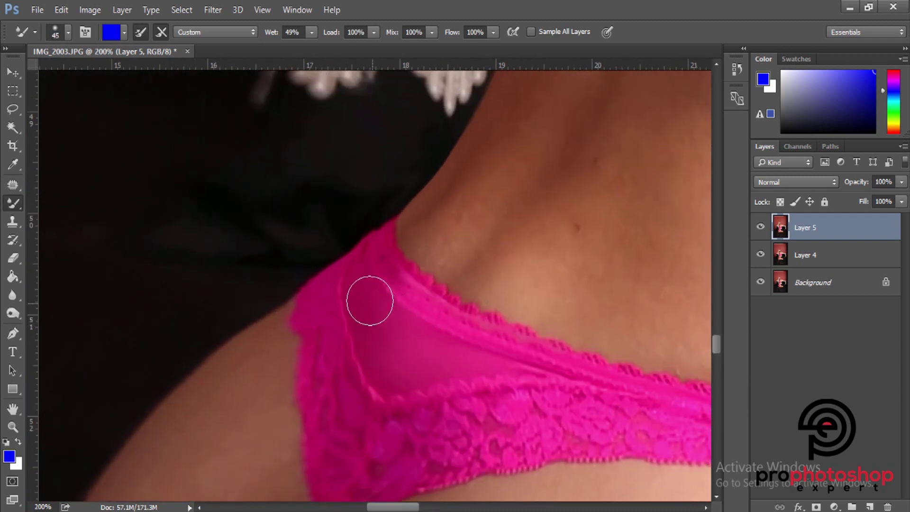
pyautogui.press(']')
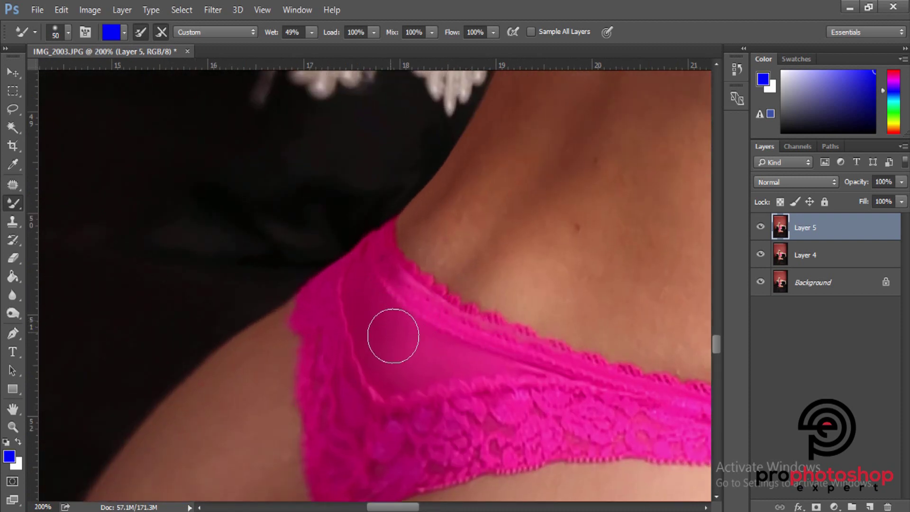
# Compare the sheer panel before and after the retouch by hiding and showing Layer 5.
pyautogui.hotkey('ctrl', '-')
pyautogui.click(761, 227)
pyautogui.click(760, 227)
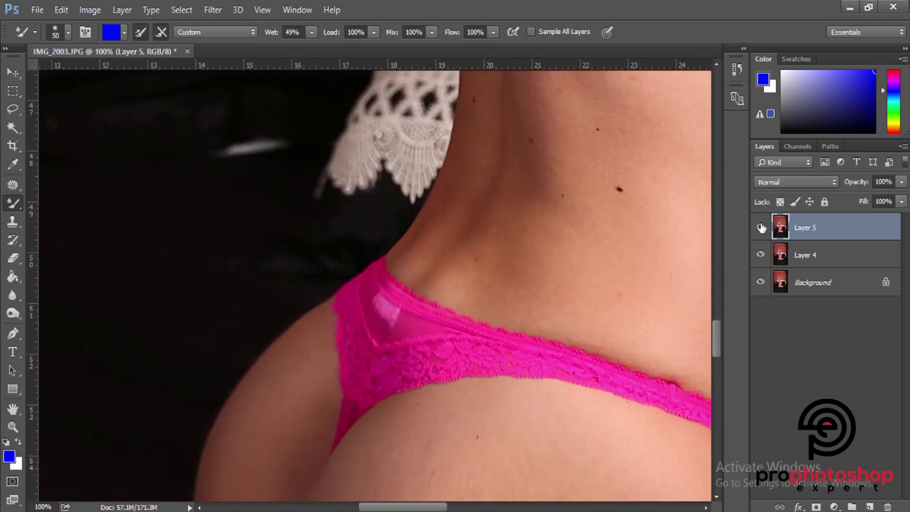
pyautogui.hotkey('ctrl', '-')
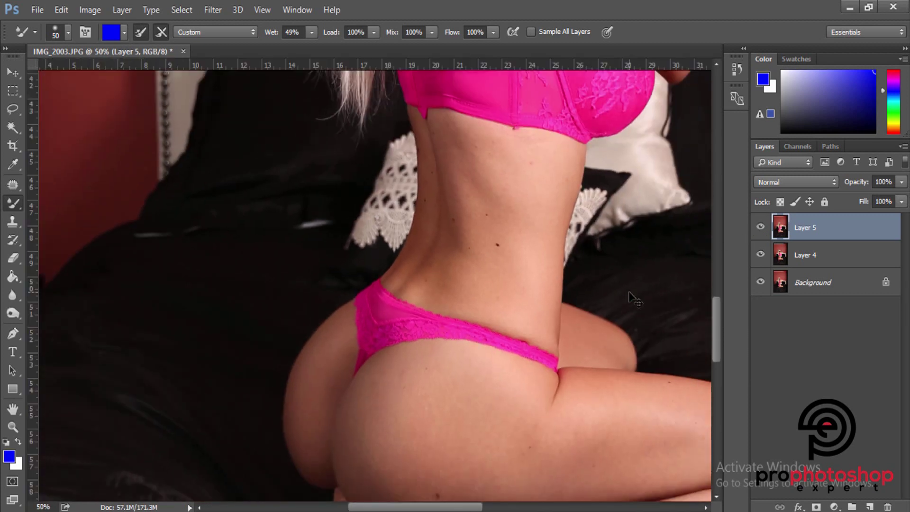
pyautogui.hotkey('ctrl', '+')
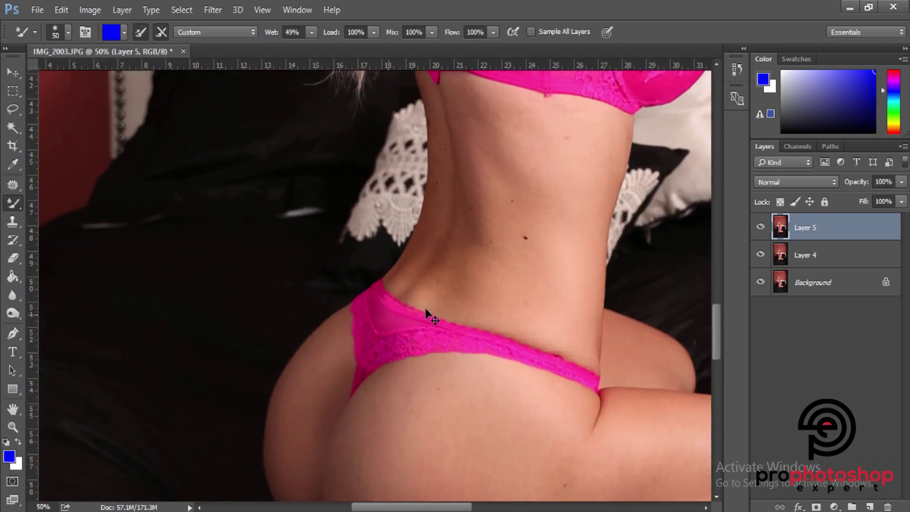
# Reshape the waistband's inner edge at the sheer panel's upper corner in Liquify with brush sizes 70 and 60, and apply the result.
pyautogui.click(205, 14)
pyautogui.click(227, 118)
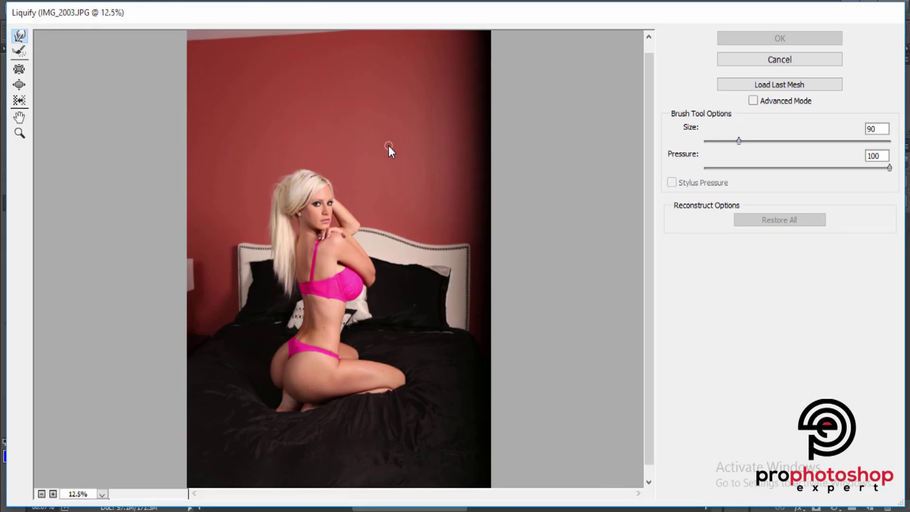
pyautogui.hotkey('ctrl', '+')
pyautogui.hotkey('ctrl', '+')
pyautogui.hotkey('ctrl', '+')
pyautogui.scroll(-5, 389, 146)
pyautogui.hotkey('ctrl', '+')
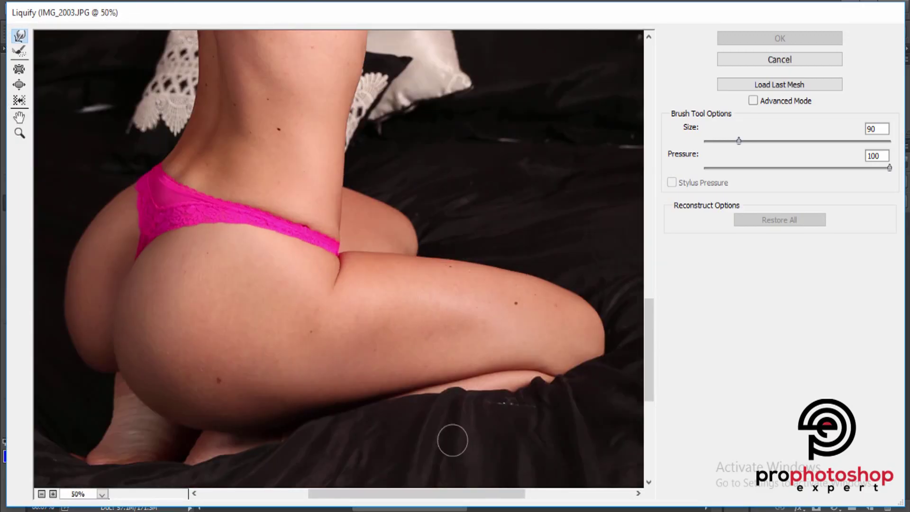
pyautogui.hotkey('ctrl', '+')
pyautogui.moveTo(458, 496); pyautogui.dragTo(357, 500)
pyautogui.scroll(2, 349, 416)
pyautogui.hotkey('ctrl', '+')
pyautogui.press('[')
pyautogui.press('[')
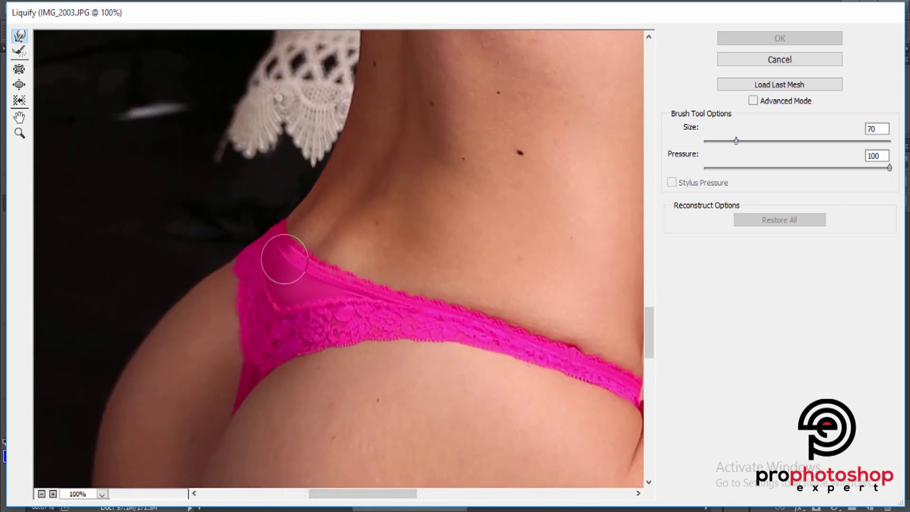
pyautogui.moveTo(284, 259)
pyautogui.mouseDown()
pyautogui.moveTo(295, 285)
pyautogui.moveTo(294, 275)
pyautogui.mouseUp()
pyautogui.press('[')
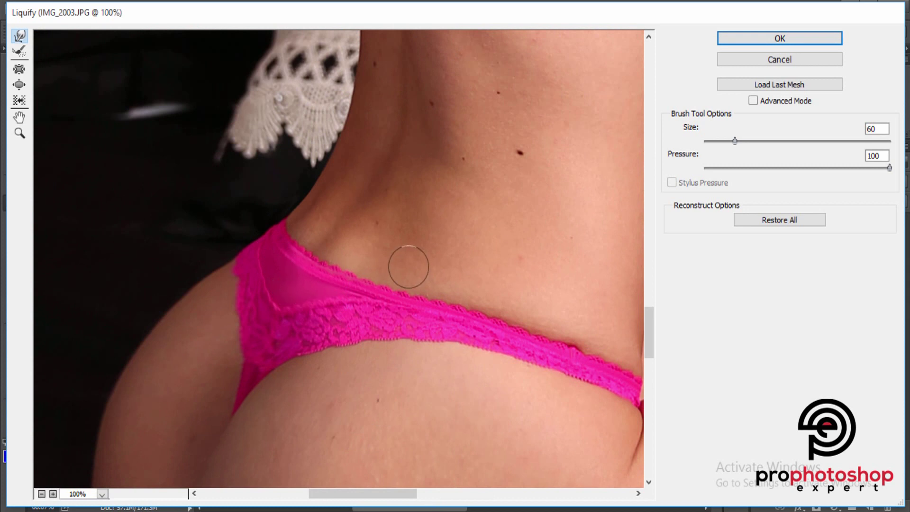
pyautogui.click(789, 38)
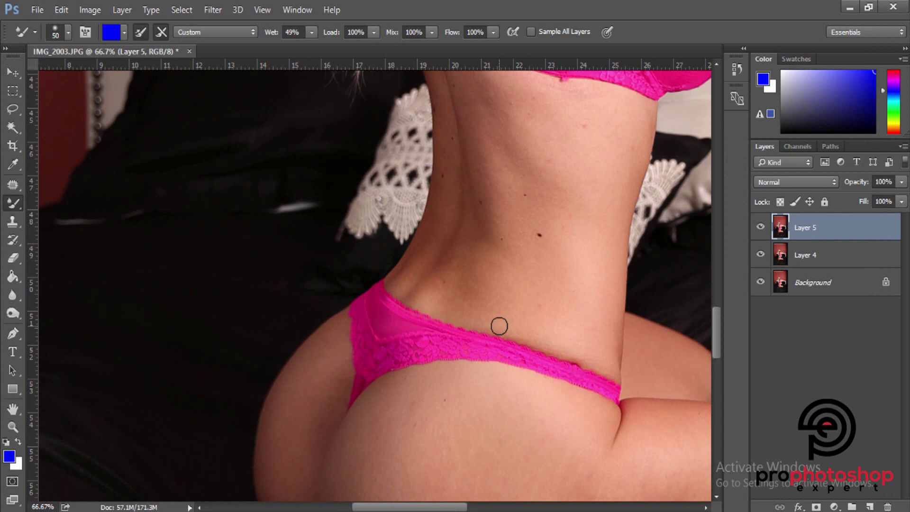
# Review the retouched underwear up close and the overall photo at 12.5% zoom.
pyautogui.hotkey('ctrl', '+')
pyautogui.hotkey('ctrl', '-')
pyautogui.hotkey('ctrl', '-')
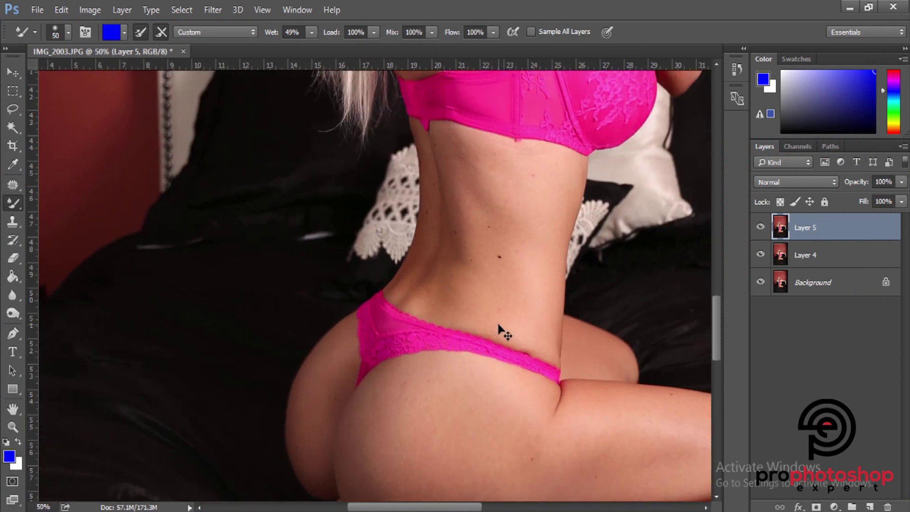
pyautogui.hotkey('ctrl', '-')
pyautogui.hotkey('ctrl', '-')
pyautogui.hotkey('ctrl', '-')
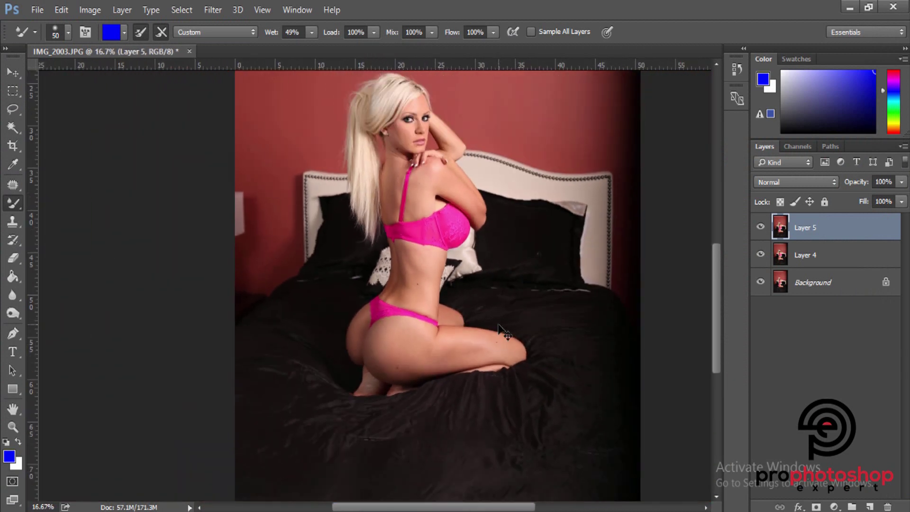
pyautogui.hotkey('ctrl', '-')
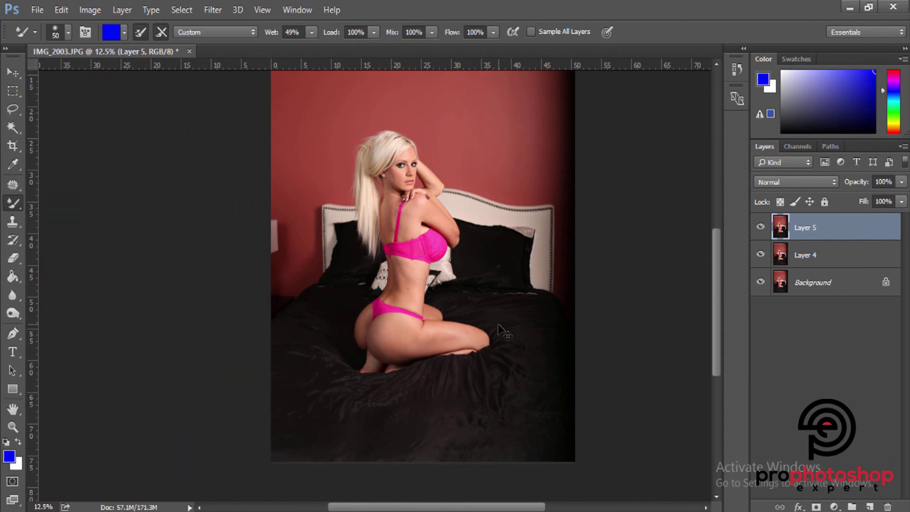